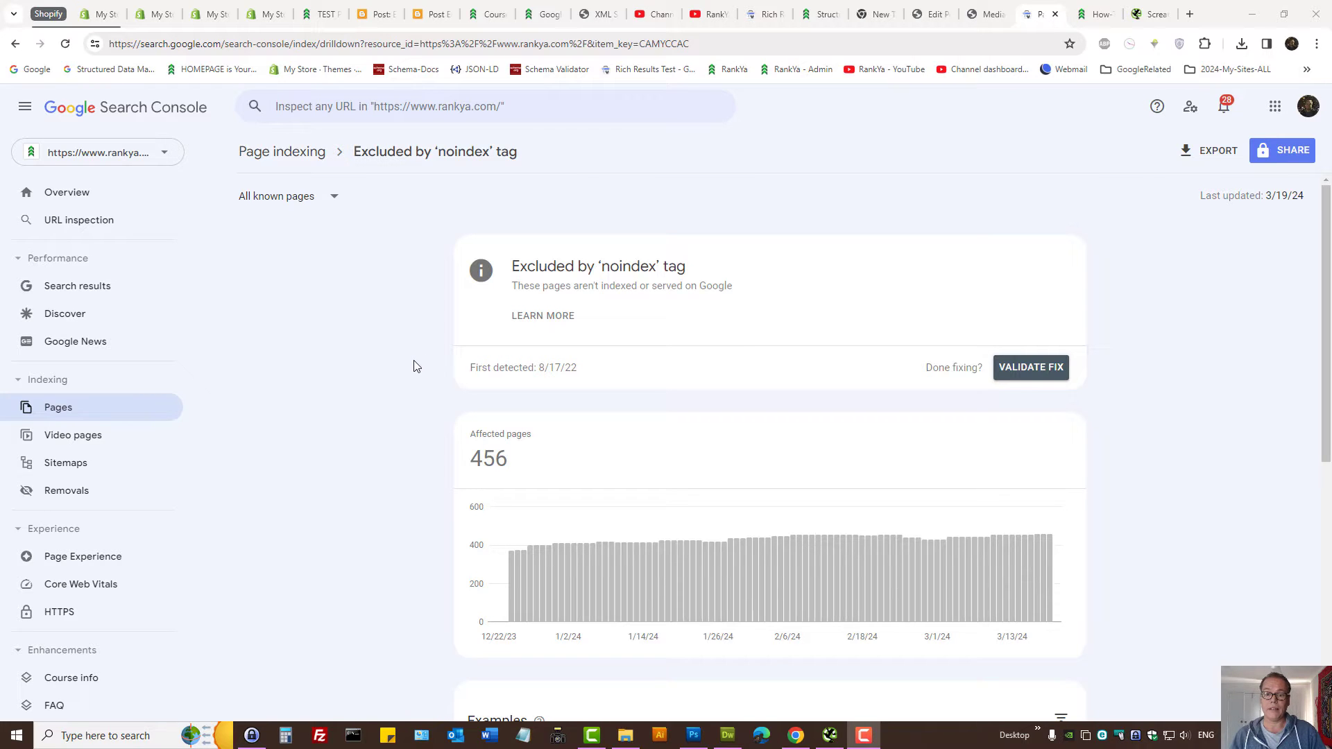
# Step: Glance at the RankYa YouTube channel tab, then come back to the noindex-excluded pages report
pyautogui.scroll(-3, 414, 367)
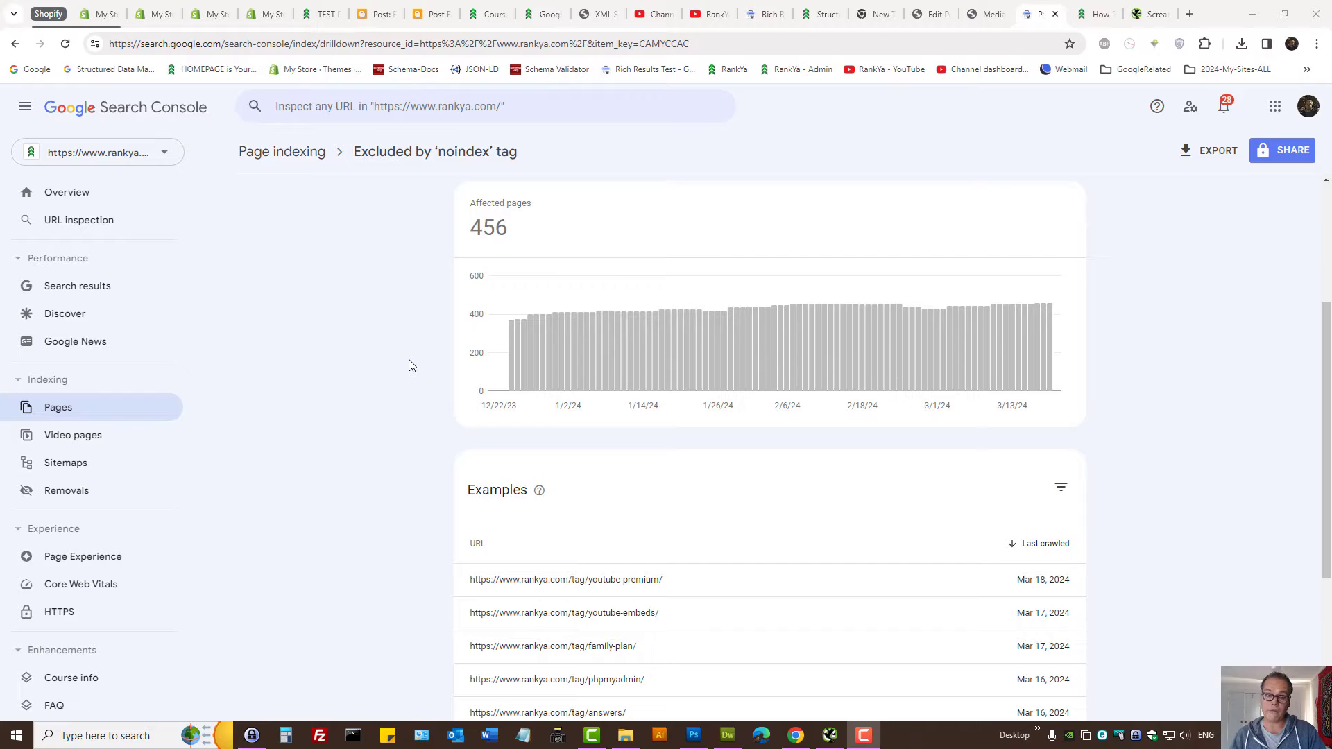
pyautogui.click(707, 12)
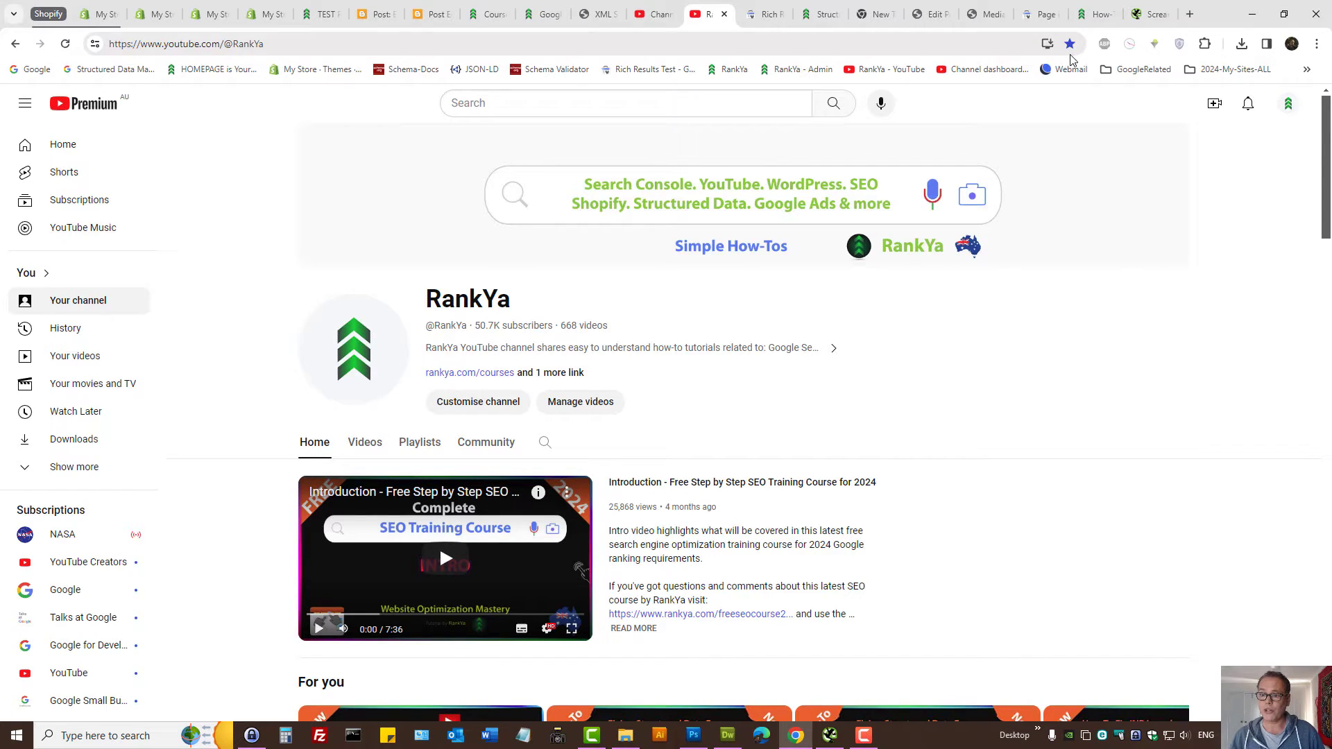
pyautogui.click(1034, 10)
pyautogui.scroll(-3, 327, 415)
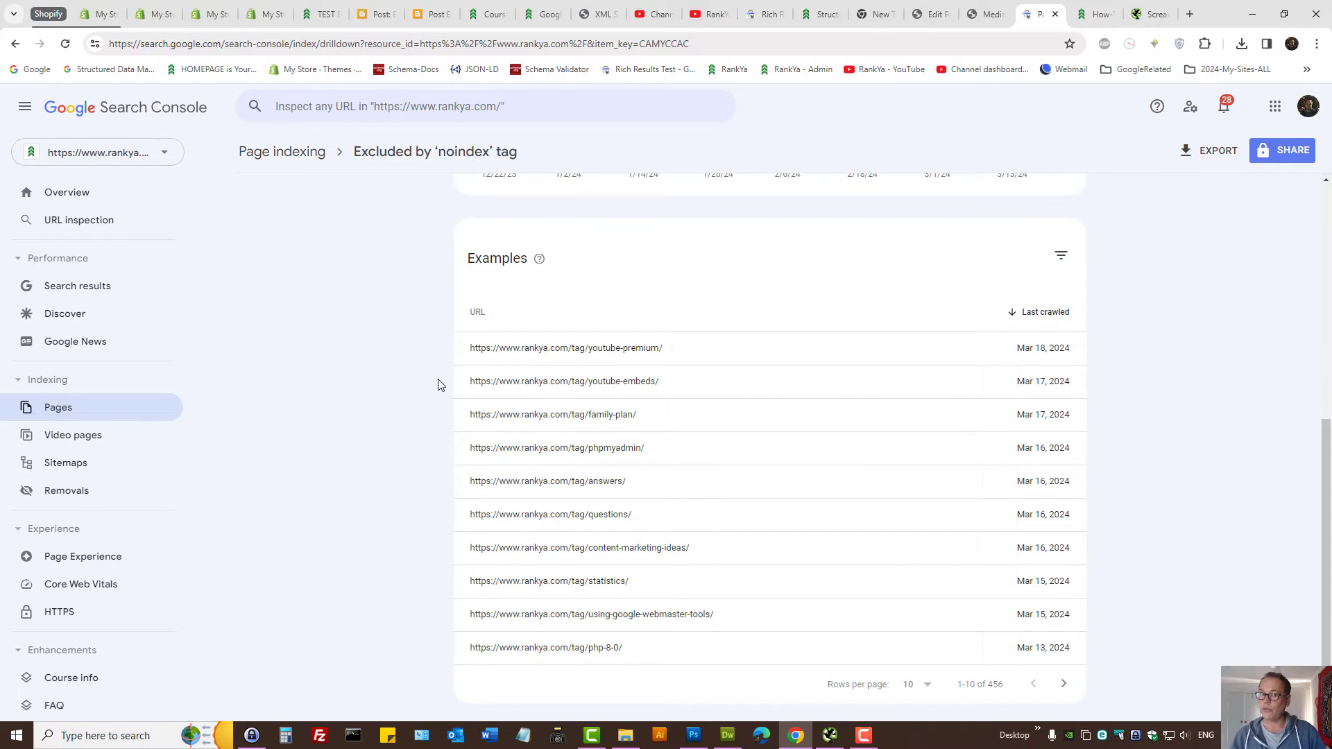
# Step: Reopen 'Excluded by noindex tag' from Page indexing and select the youtube-premium tag URL
pyautogui.click(296, 155)
pyautogui.scroll(-5, 362, 413)
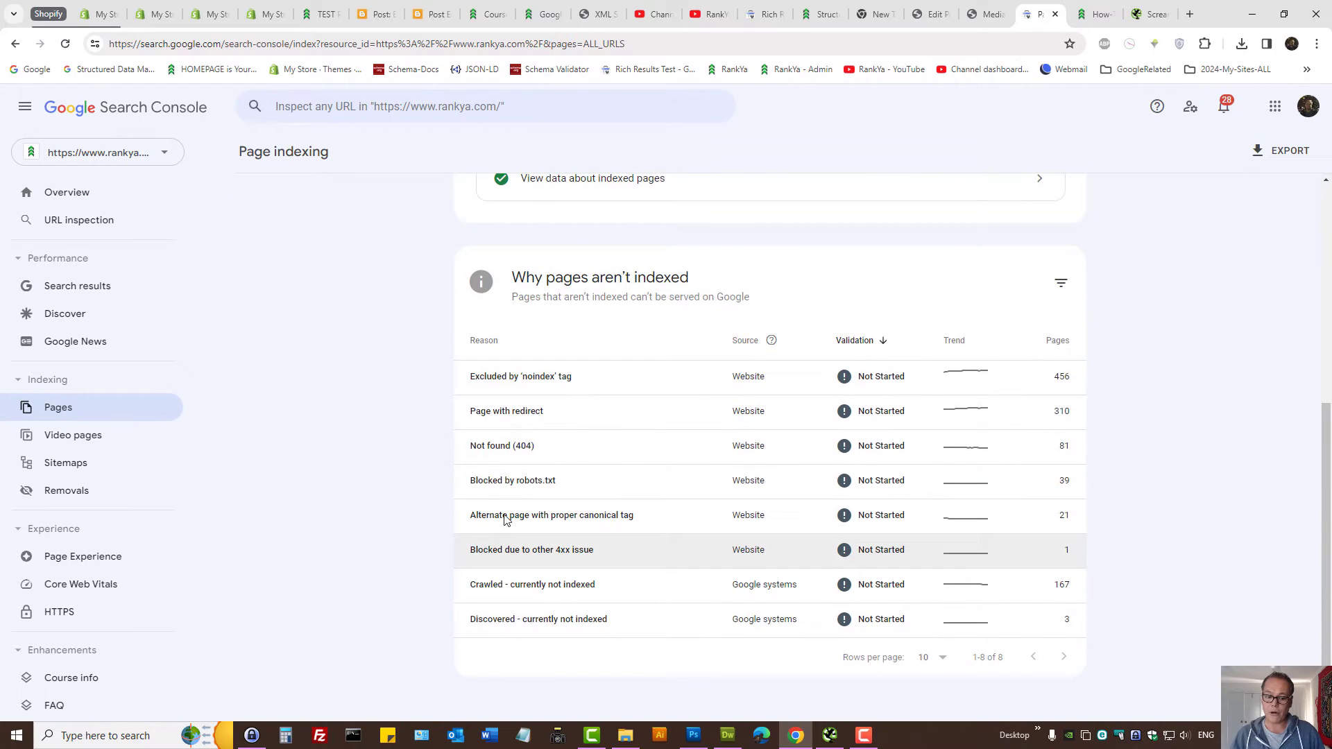
pyautogui.click(511, 376)
pyautogui.scroll(-6, 402, 467)
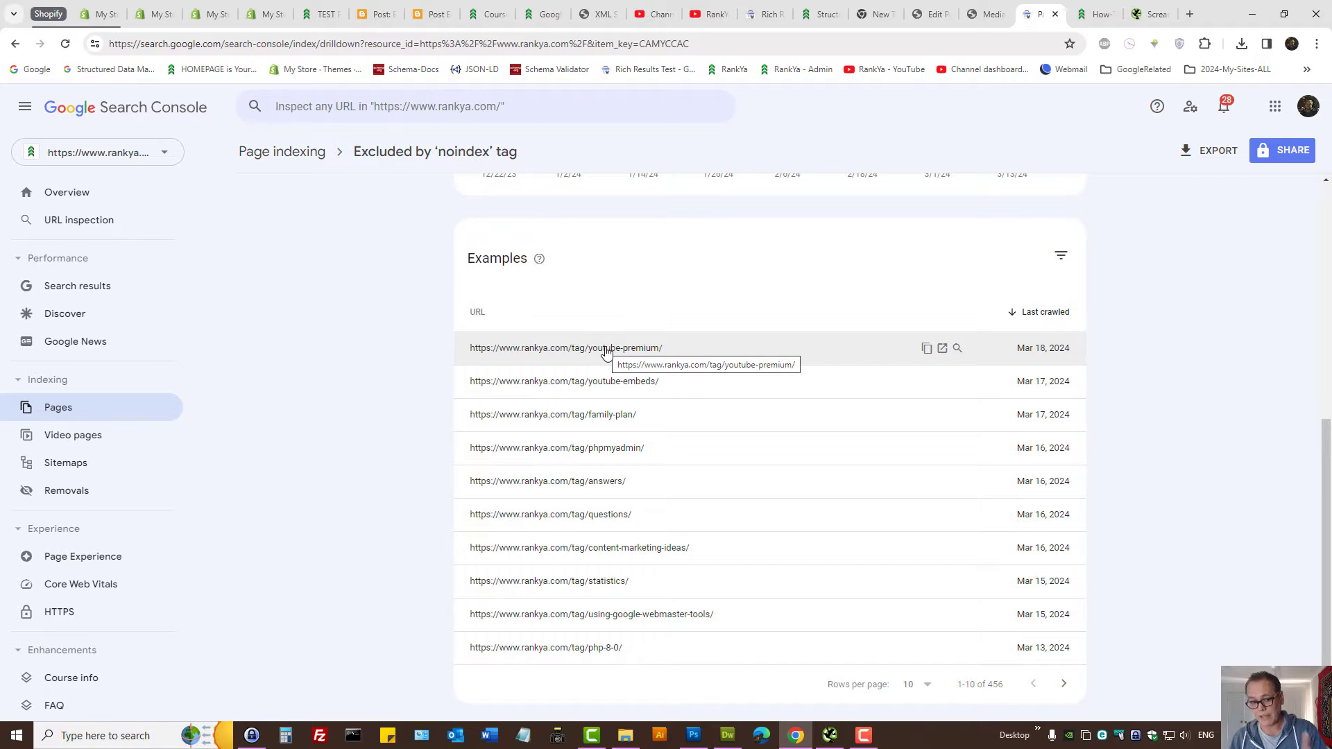
pyautogui.click(606, 353)
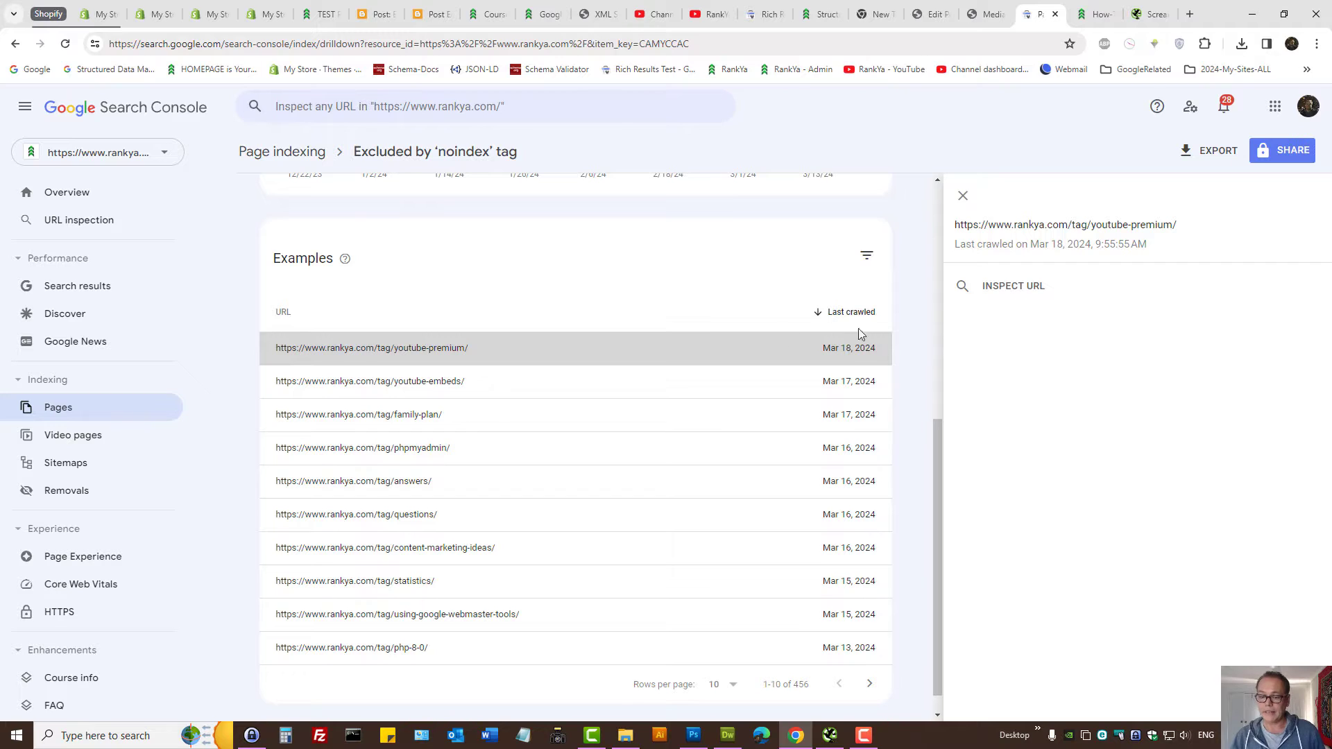
# Step: Open the youtube-premium tag page in a new tab, then return to Search Console
pyautogui.click(867, 256)
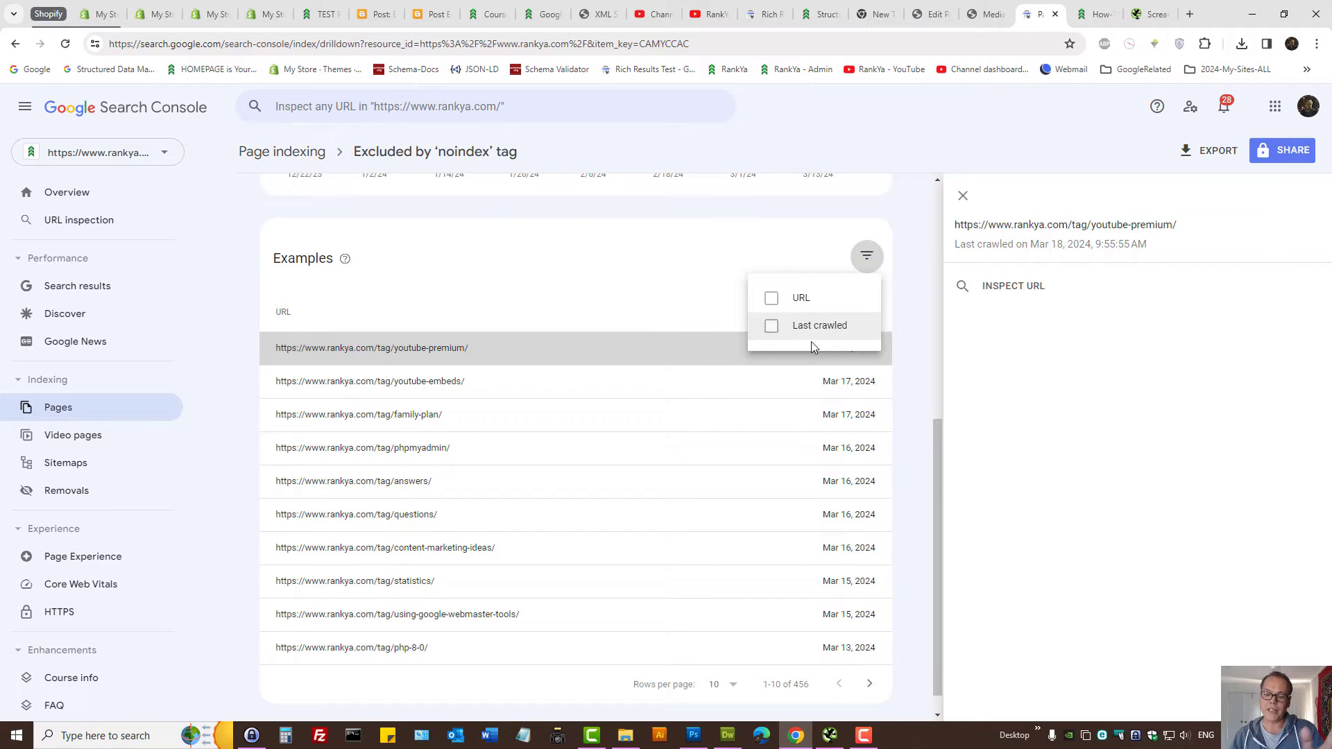
pyautogui.click(925, 295)
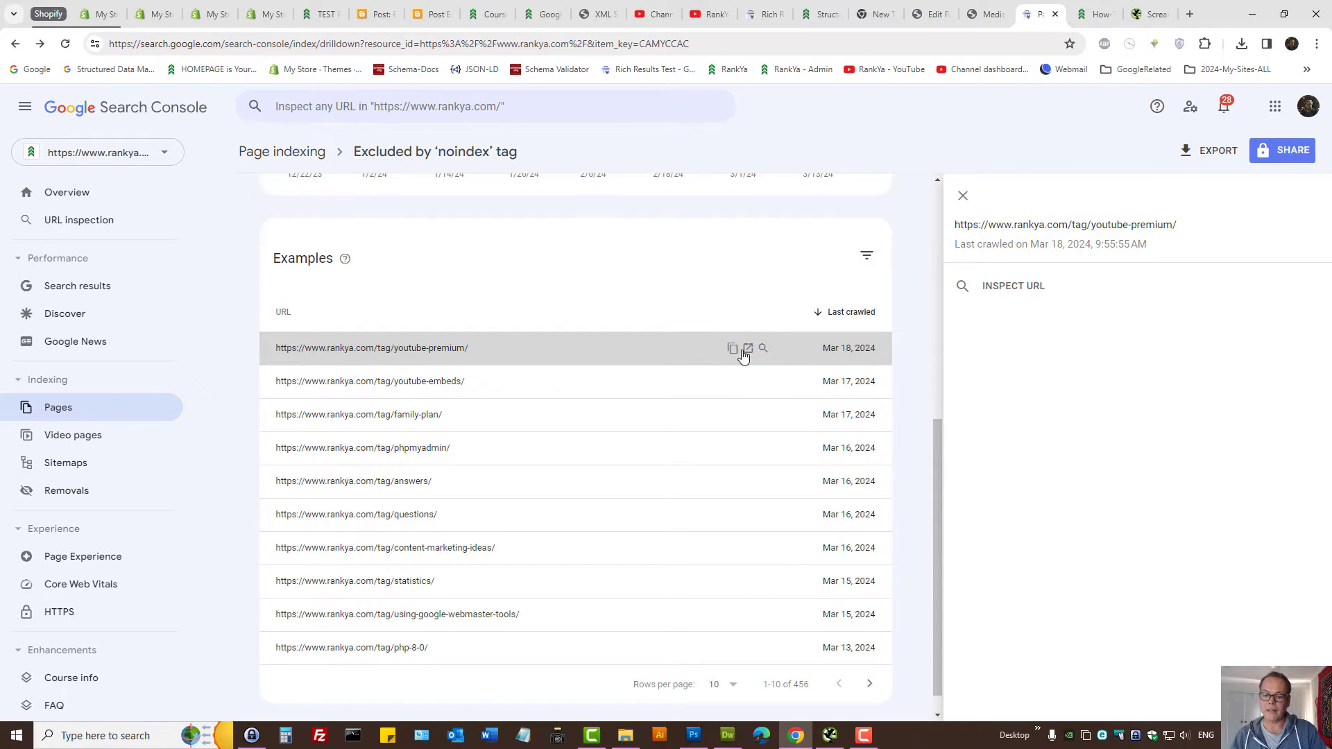
pyautogui.click(748, 349)
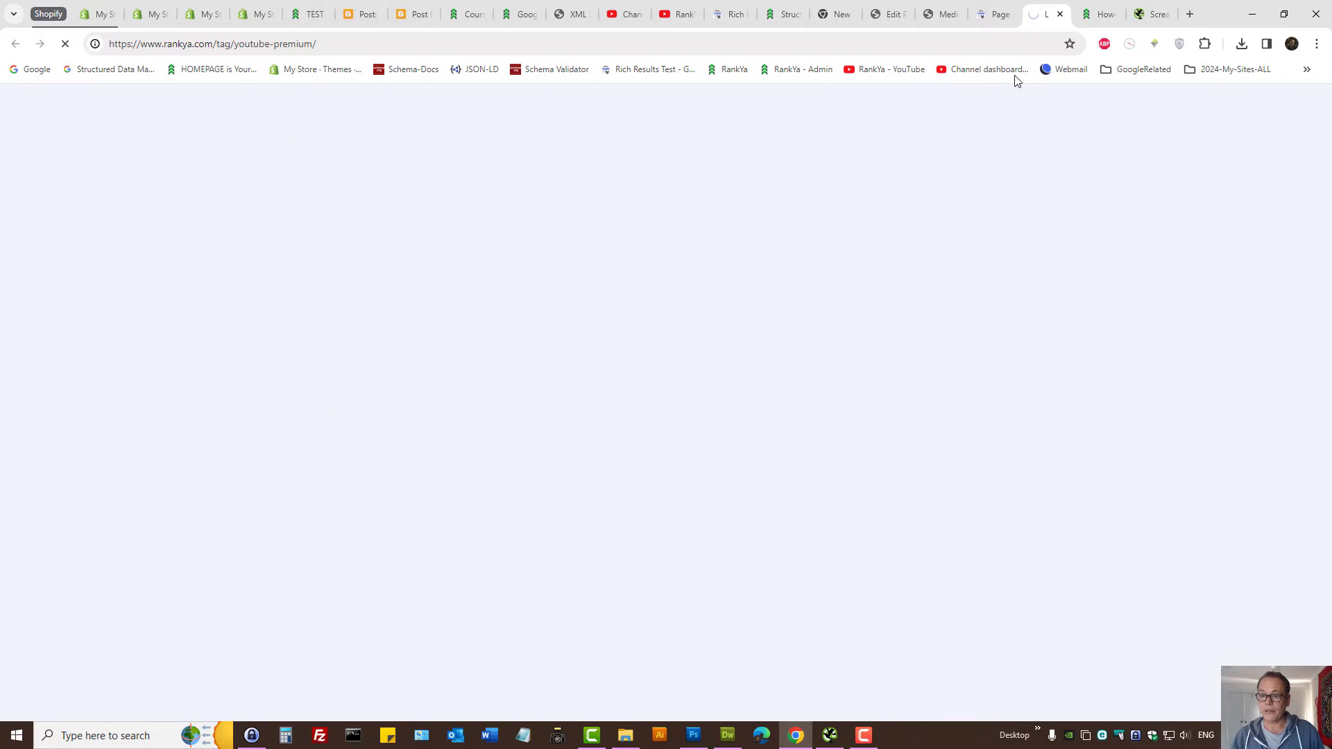
pyautogui.click(991, 9)
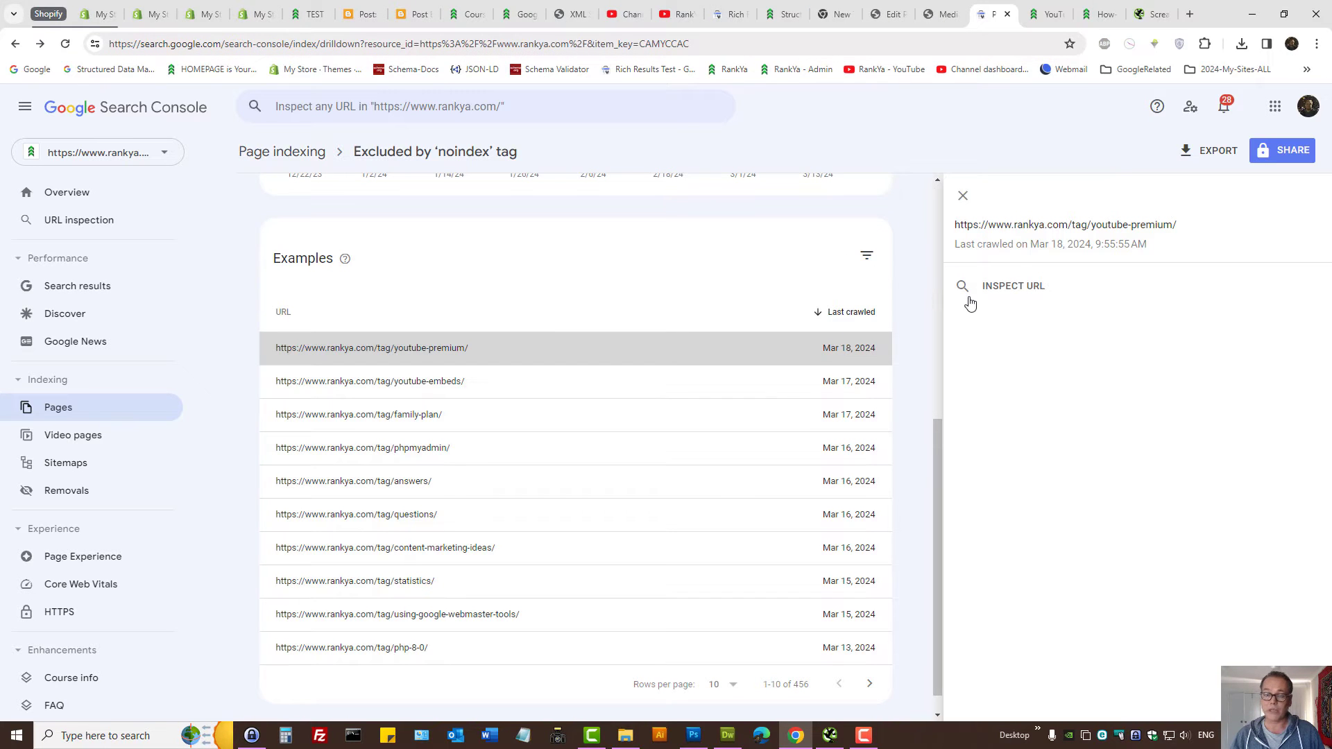
# Step: Inspect the youtube-premium tag URL and highlight its 'URL is not on Google' verdict
pyautogui.click(1003, 286)
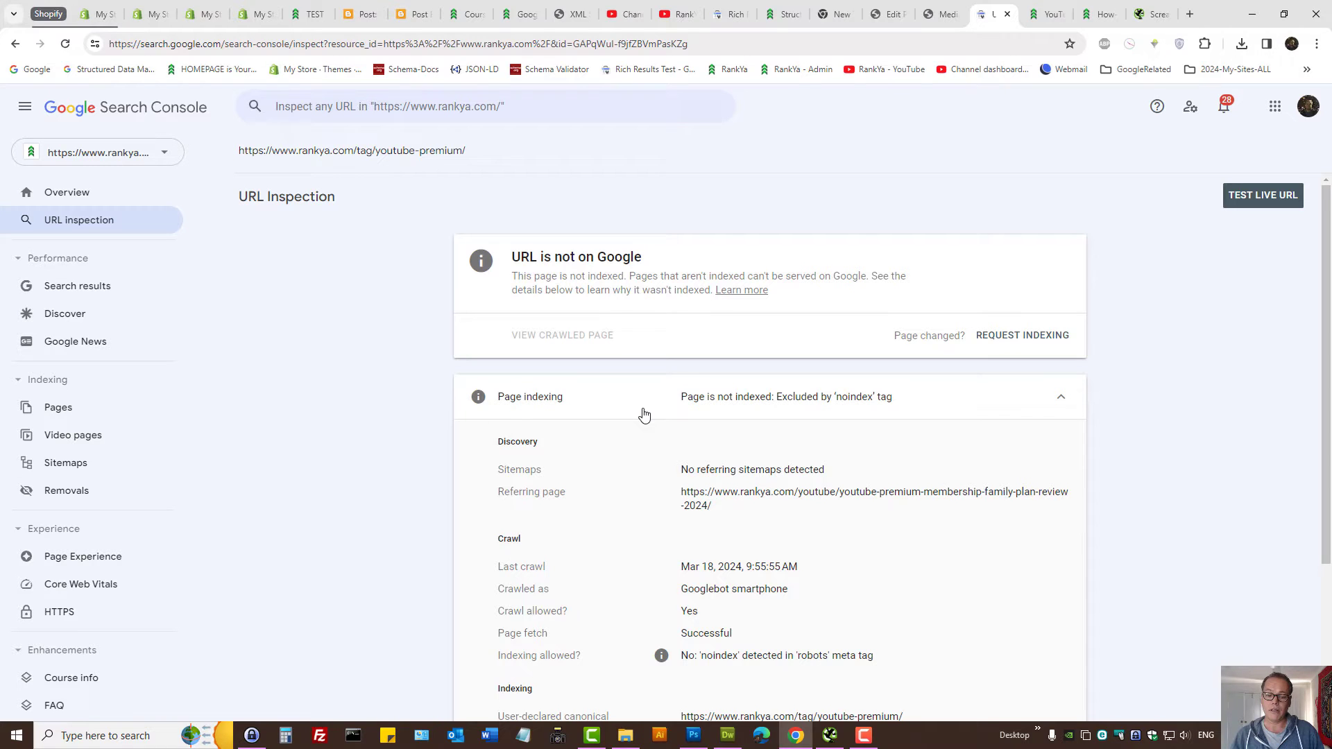
pyautogui.scroll(-2, 640, 414)
pyautogui.scroll(2, 639, 414)
pyautogui.moveTo(513, 257); pyautogui.dragTo(645, 247)
pyautogui.moveTo(466, 151); pyautogui.dragTo(240, 145)
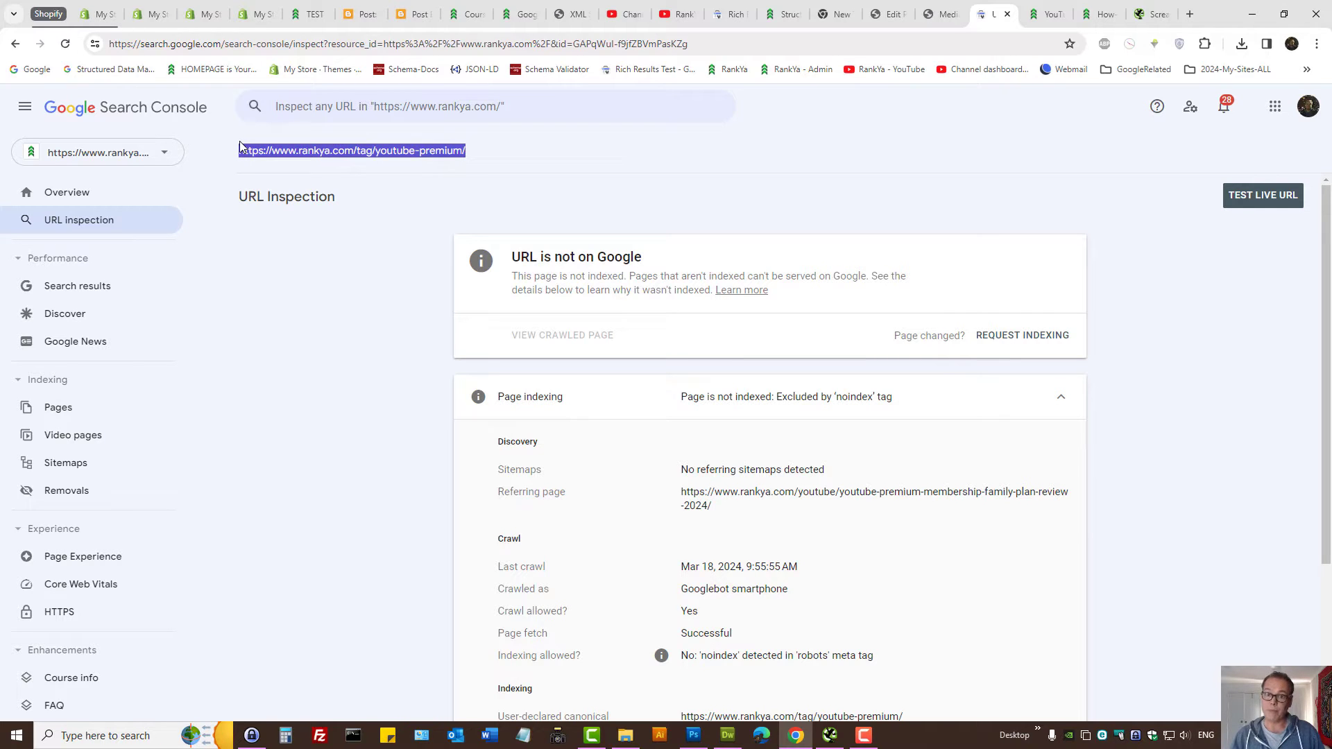
pyautogui.click(559, 261)
pyautogui.tripleClick(559, 262)
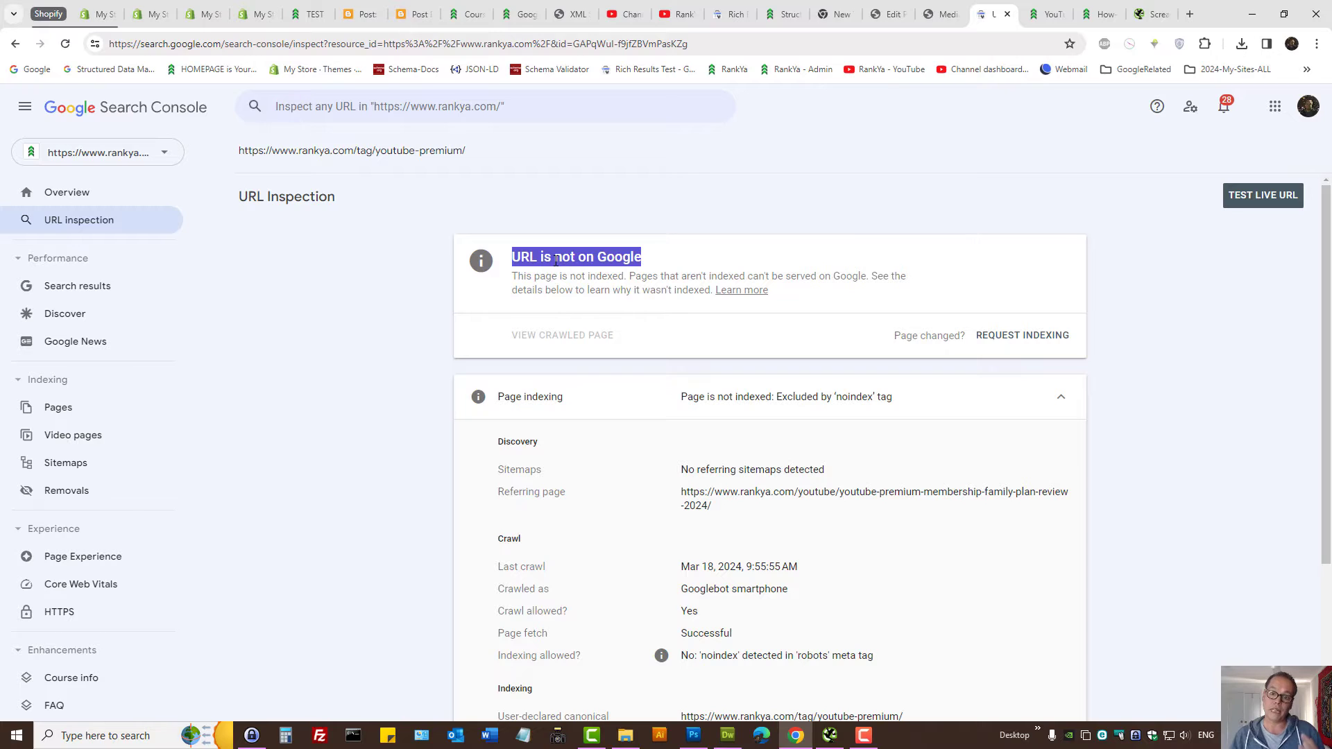
# Step: Highlight the discovery details, referring page and the inspected tag URL
pyautogui.scroll(-3, 306, 386)
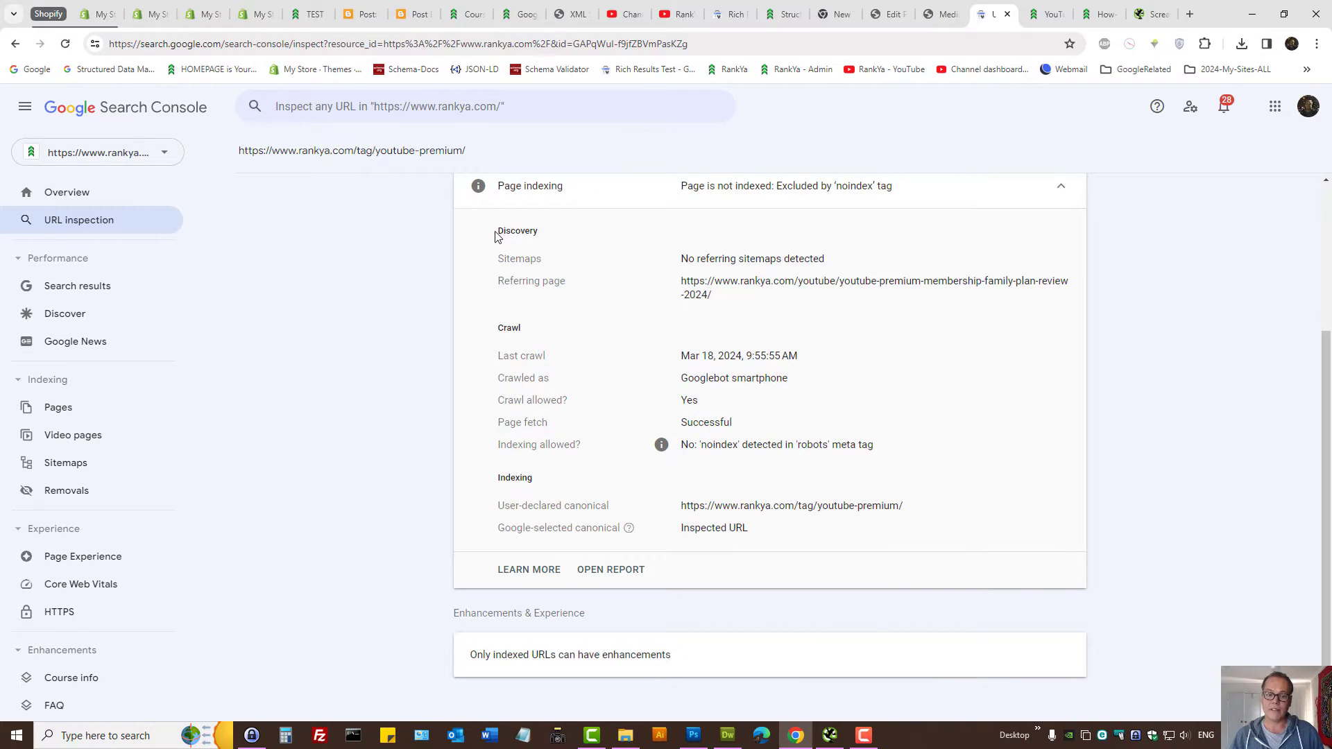
pyautogui.moveTo(493, 232); pyautogui.dragTo(766, 296)
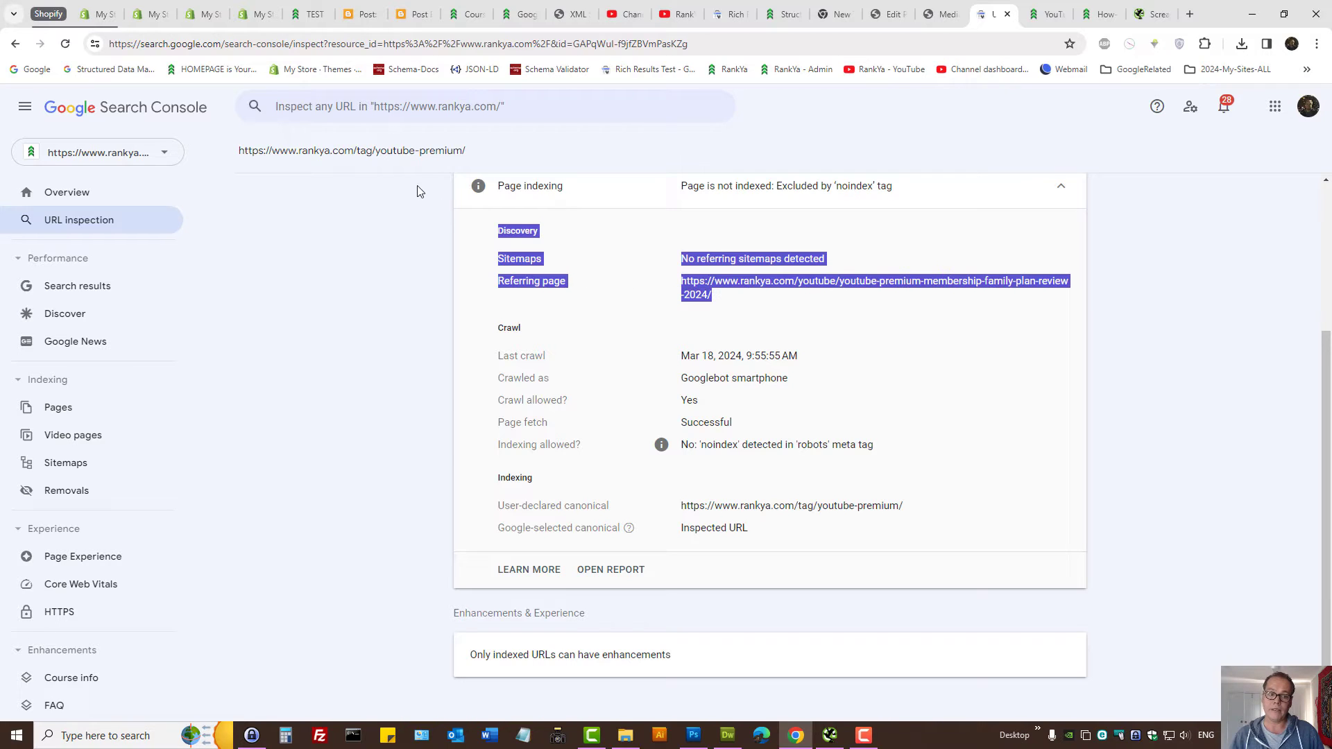
pyautogui.click(381, 153)
pyautogui.tripleClick(381, 153)
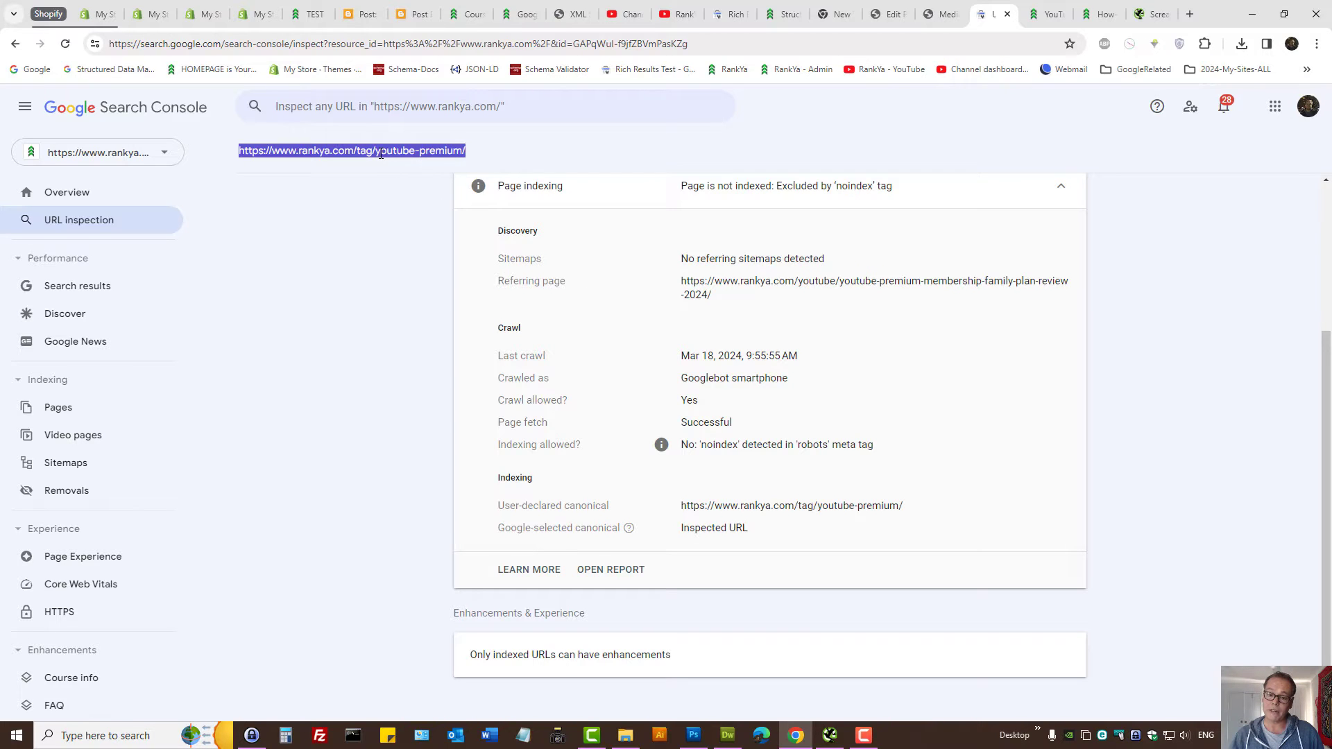
pyautogui.click(356, 146)
pyautogui.doubleClick(358, 150)
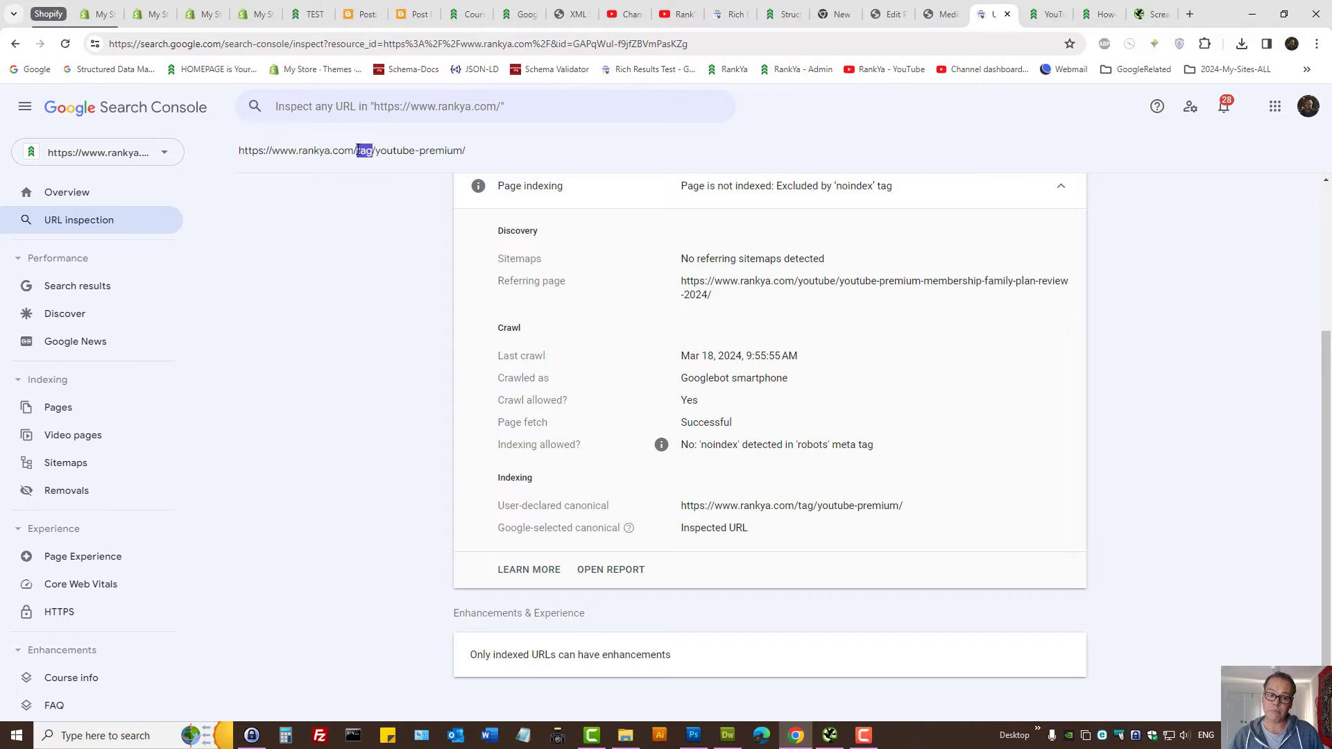
pyautogui.tripleClick(358, 150)
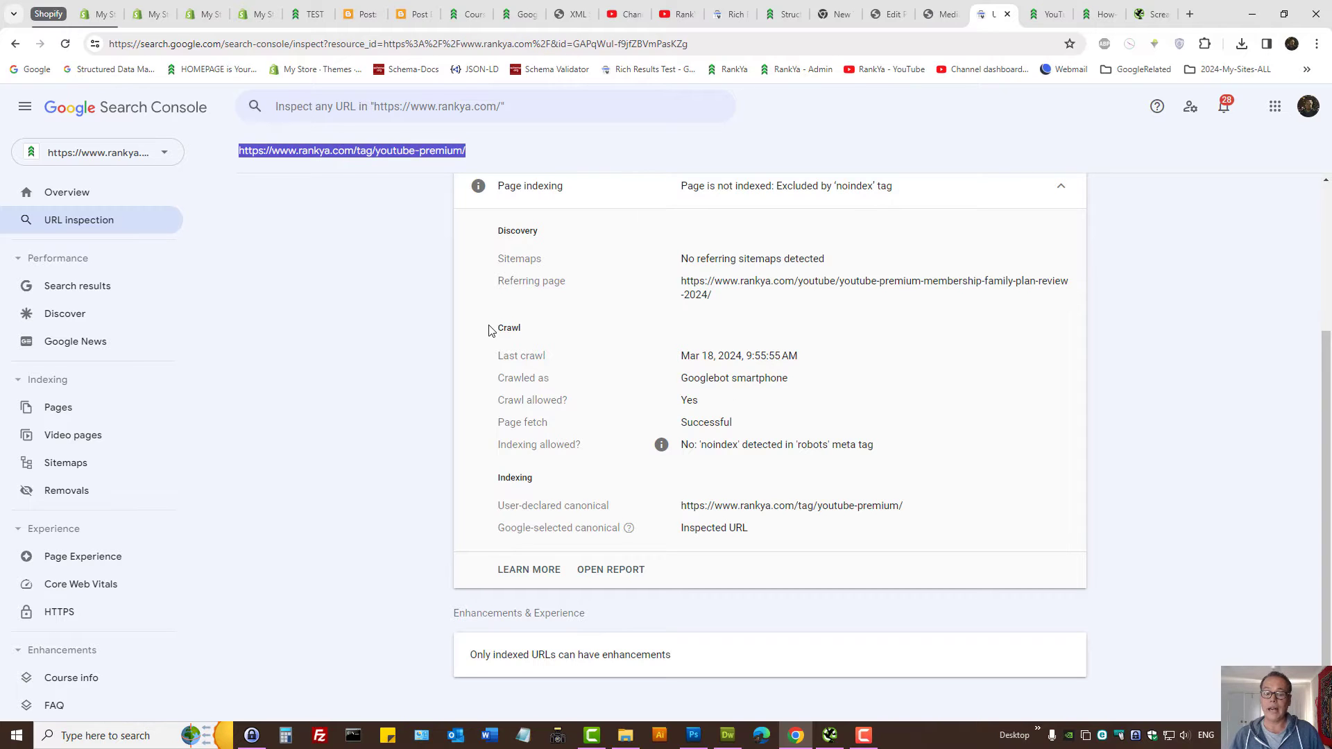
# Step: Highlight the crawl details, pointing out 'Crawl allowed? Yes'
pyautogui.moveTo(489, 330); pyautogui.dragTo(786, 396)
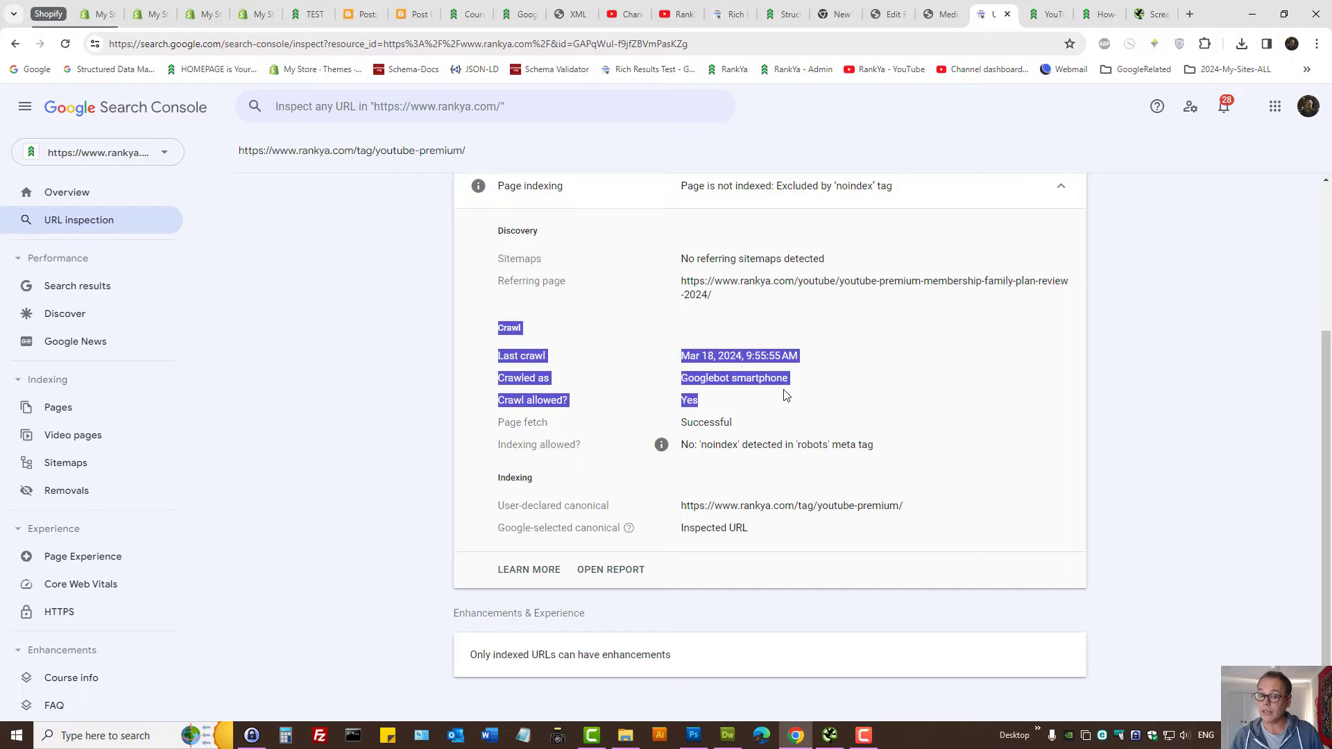
pyautogui.click(781, 420)
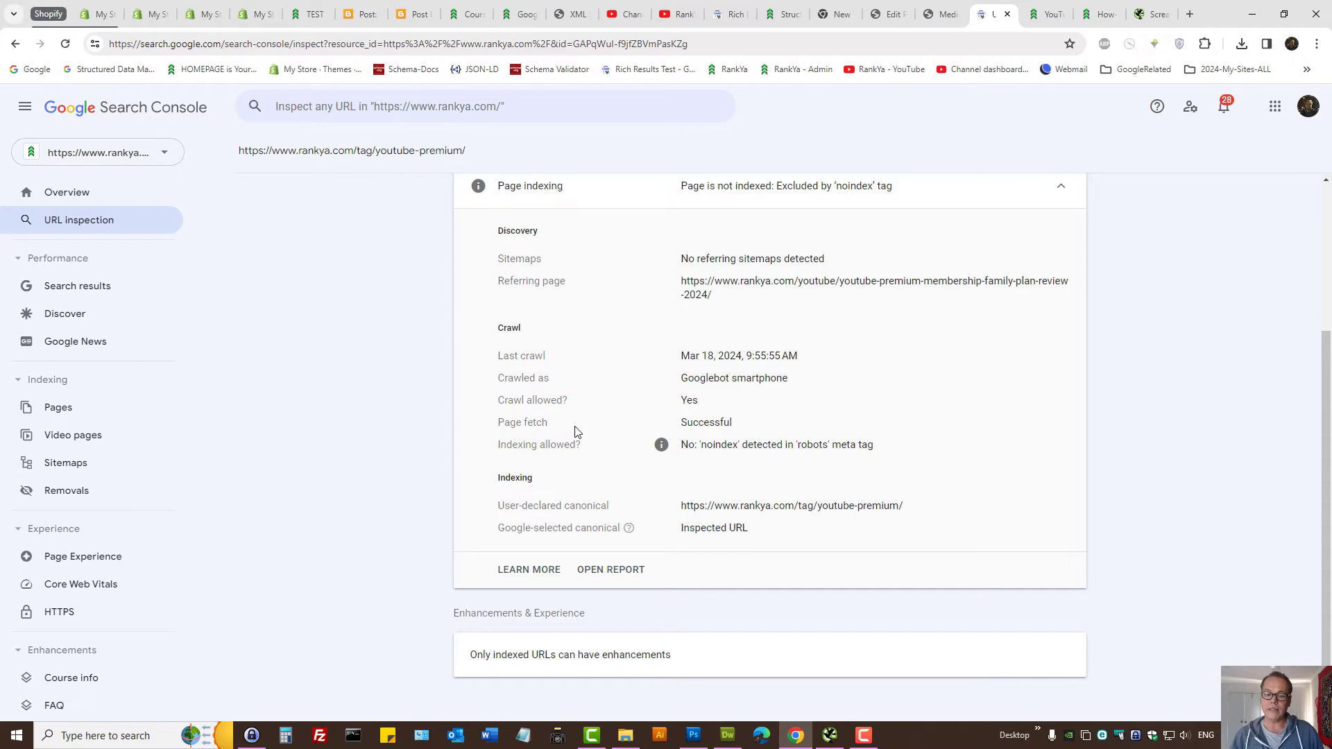
pyautogui.moveTo(499, 401); pyautogui.dragTo(572, 402)
pyautogui.click(498, 404)
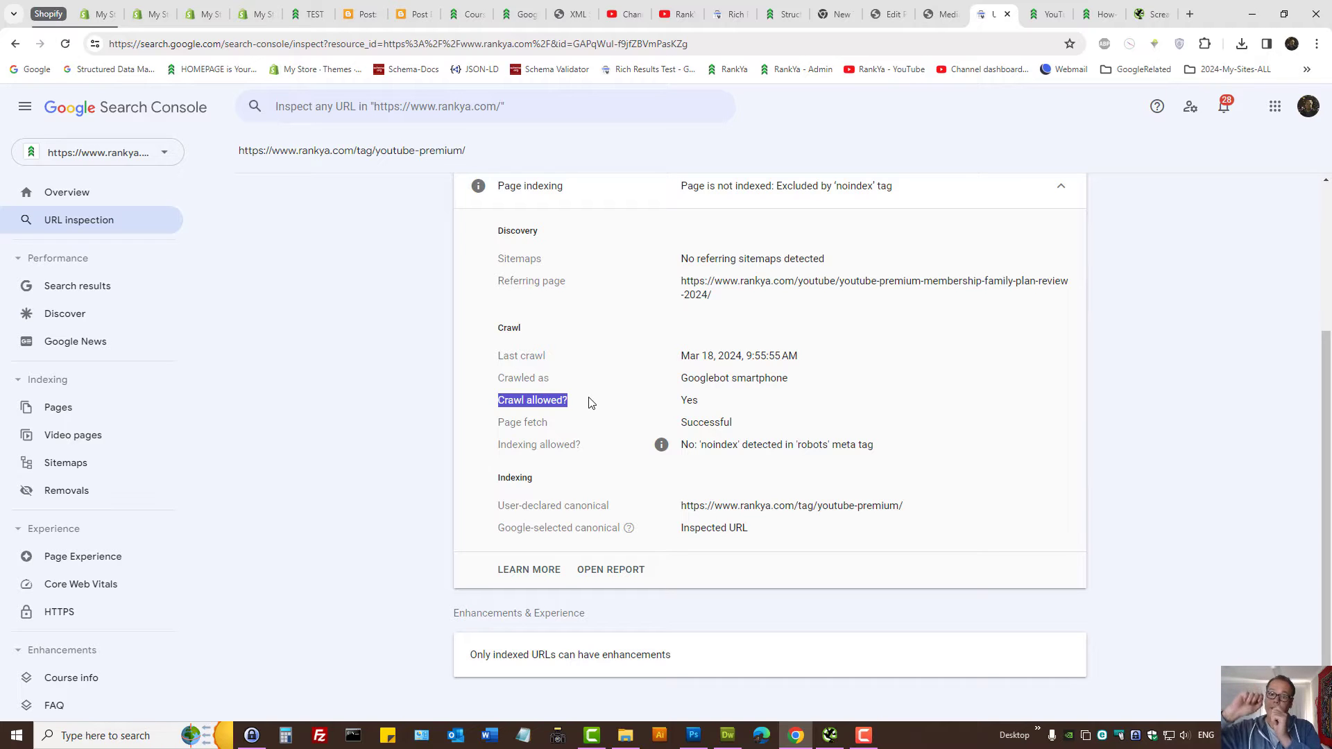
pyautogui.doubleClick(684, 401)
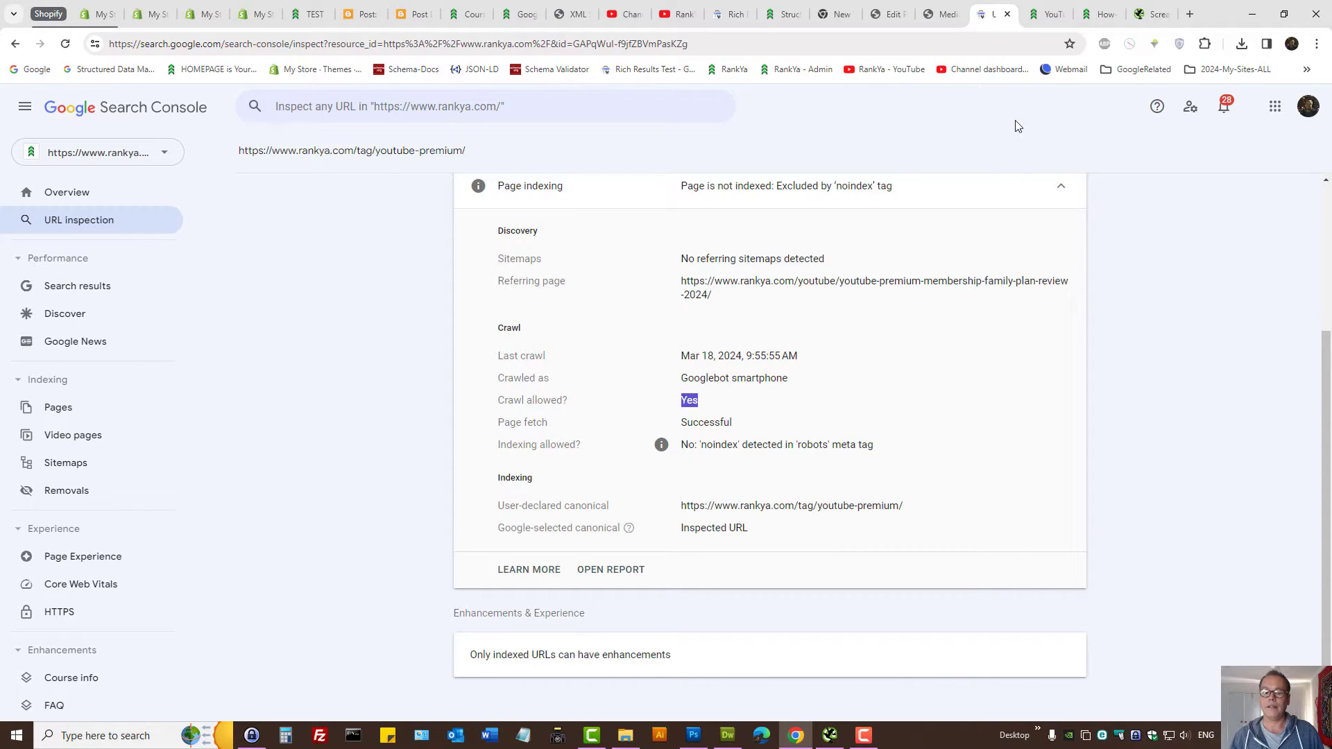
# Step: Replace tag/youtube-premium/ with robots.txt in the tag page's address, then return to Search Console
pyautogui.click(1037, 16)
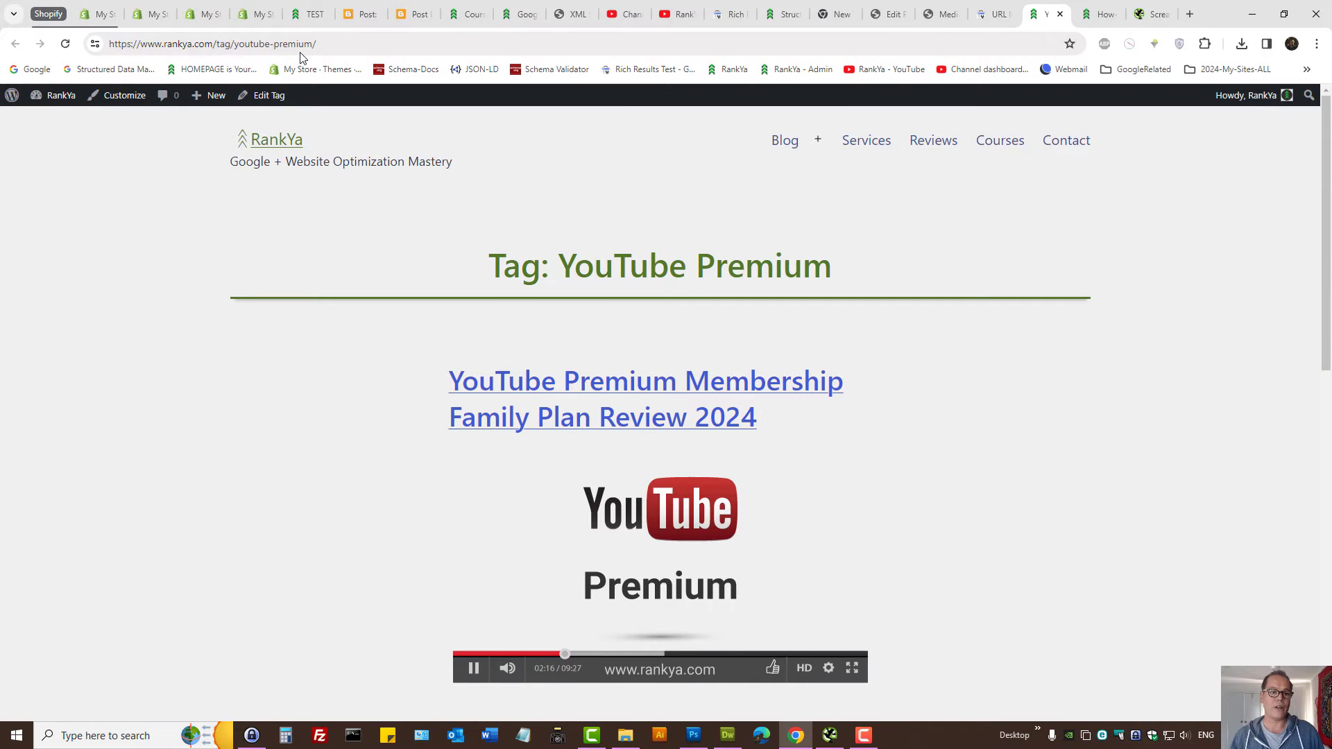
pyautogui.moveTo(216, 44); pyautogui.dragTo(251, 43)
pyautogui.moveTo(340, 49); pyautogui.dragTo(451, 59)
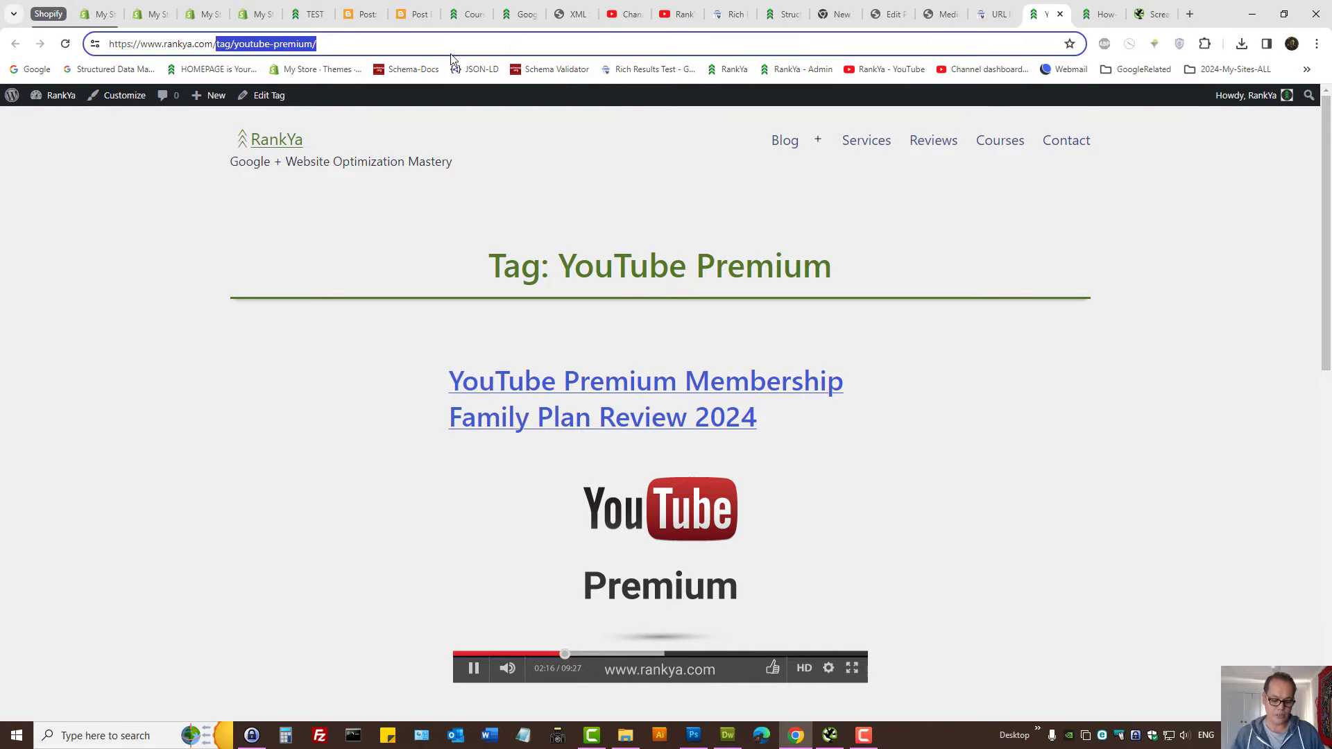
pyautogui.write('robots.txt')
pyautogui.press('Return')
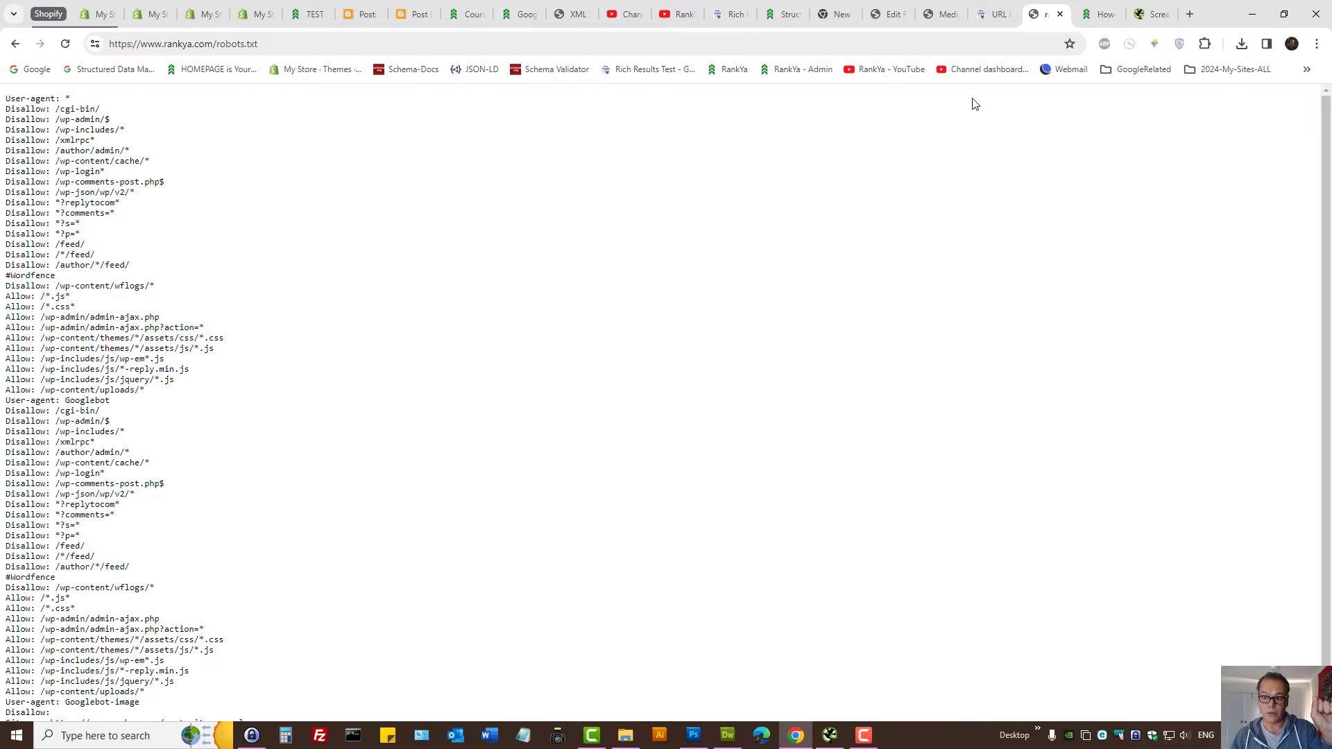
pyautogui.click(994, 13)
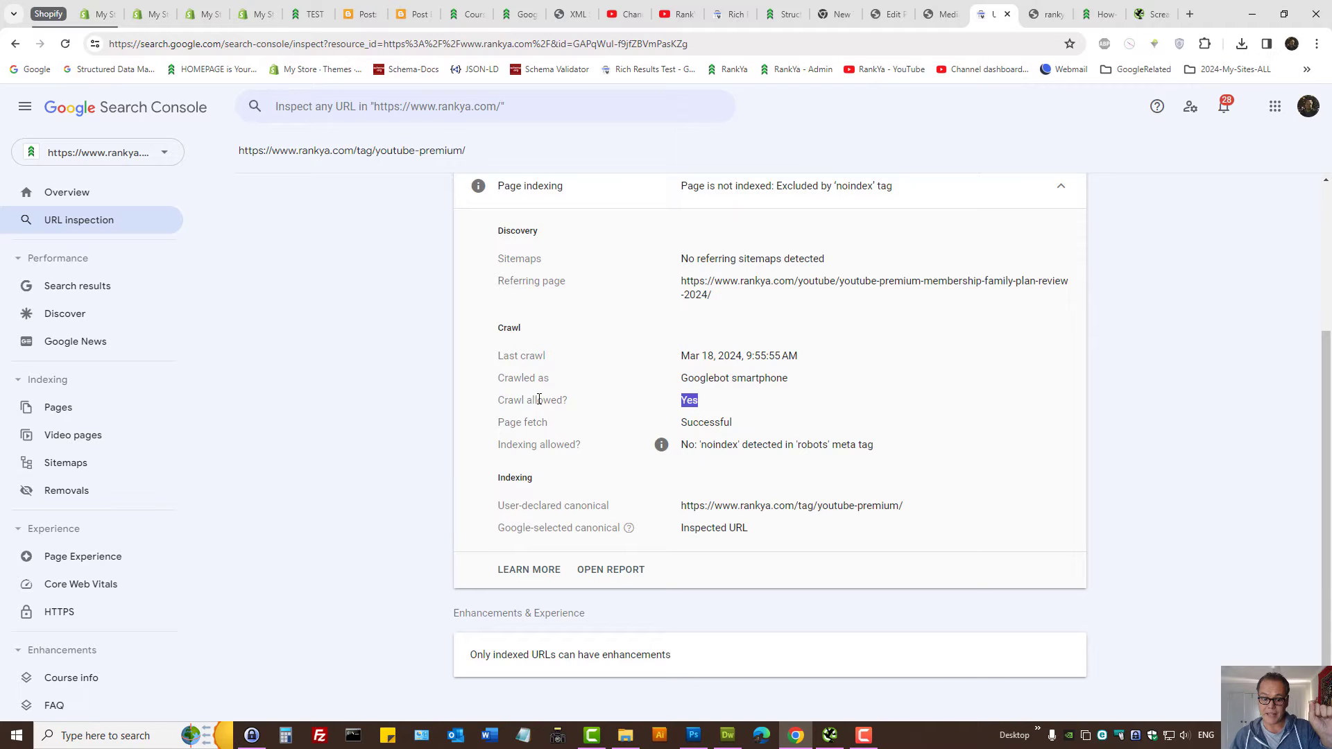
pyautogui.tripleClick(351, 151)
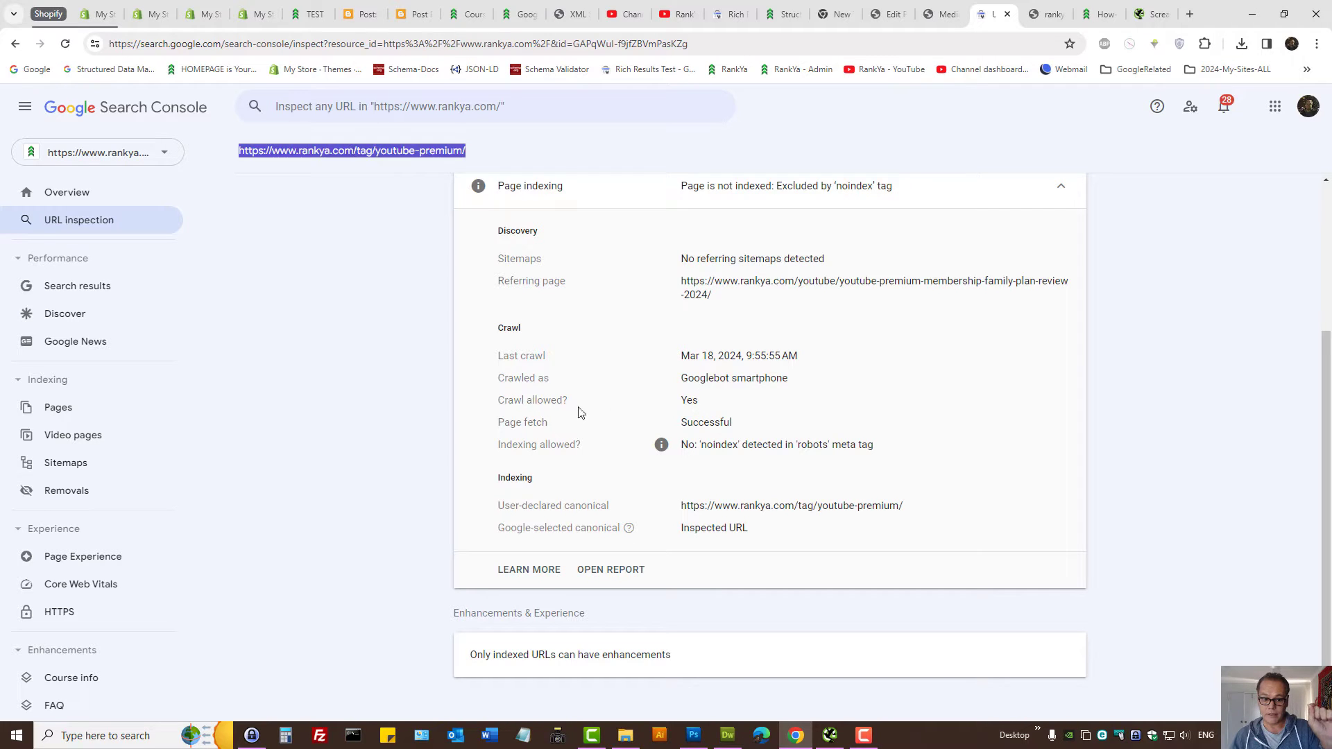
pyautogui.click(499, 402)
pyautogui.moveTo(500, 401); pyautogui.dragTo(704, 406)
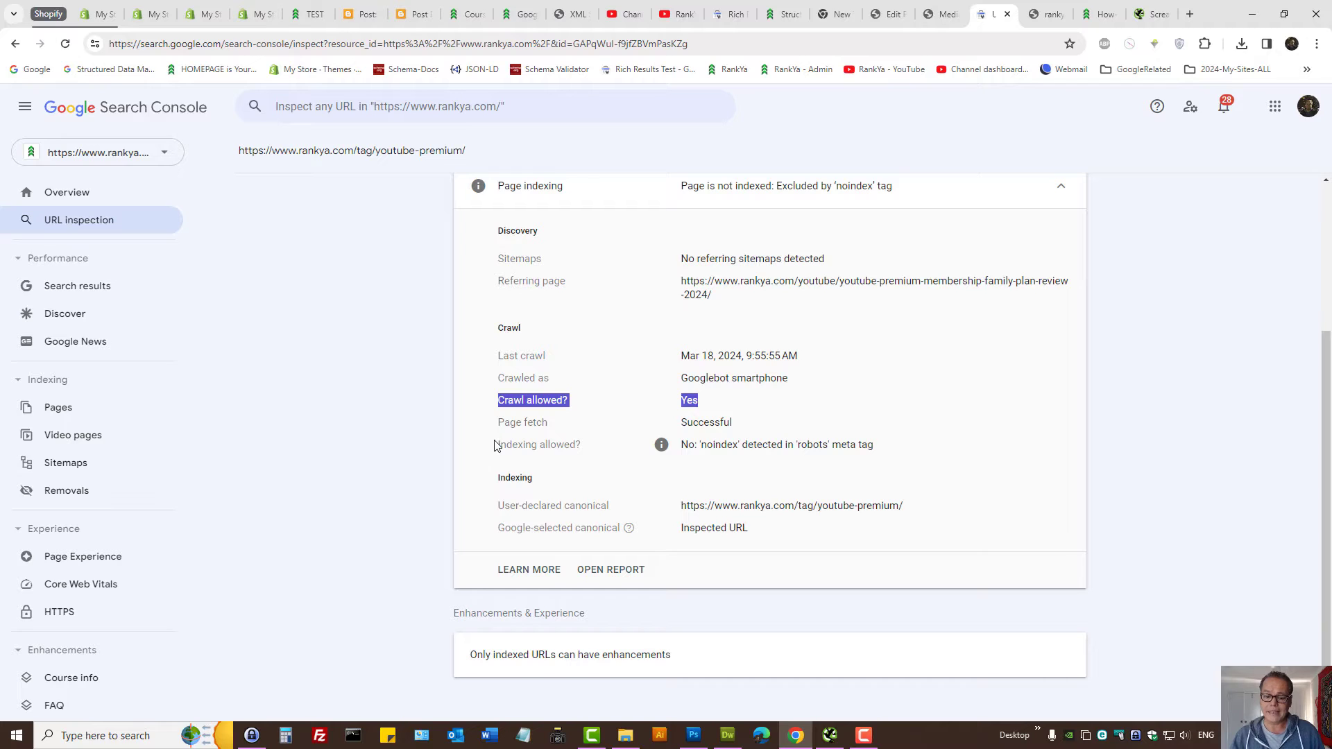
pyautogui.moveTo(497, 422); pyautogui.dragTo(553, 426)
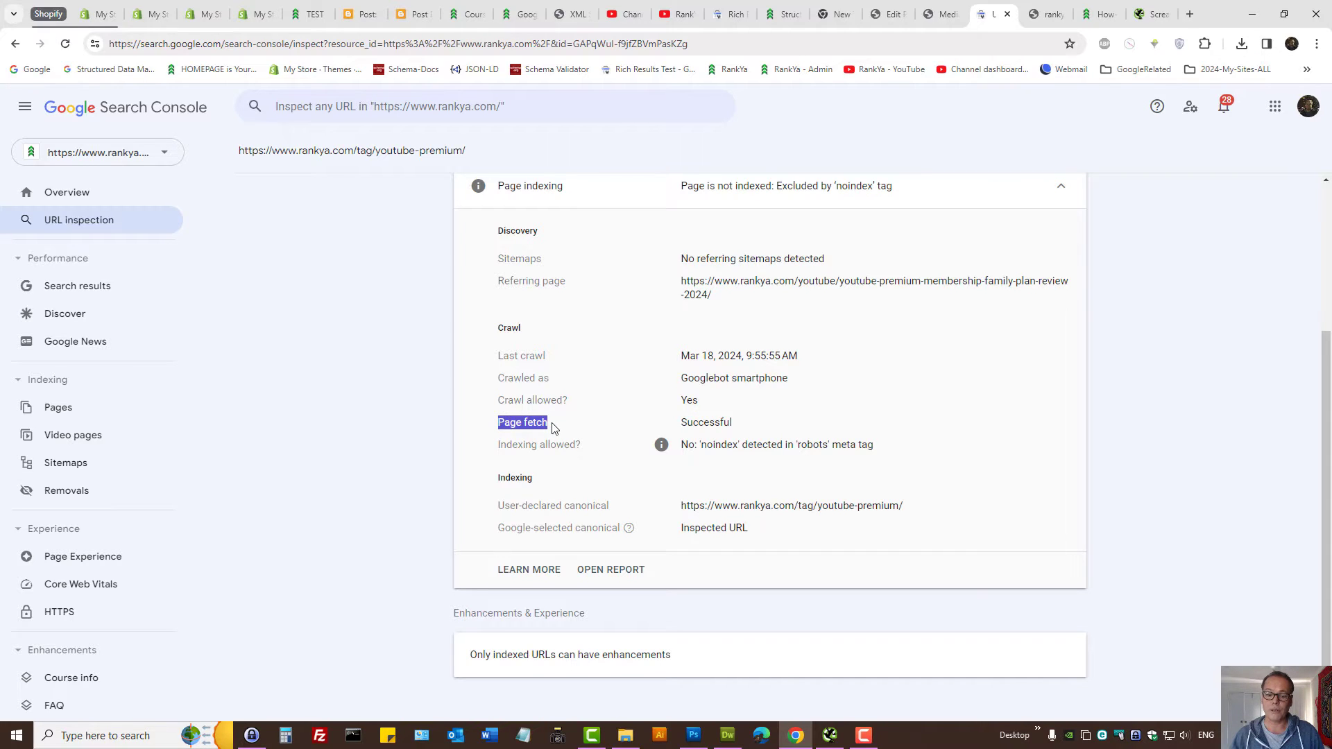
pyautogui.keyDown('shift'); pyautogui.click(755, 431); pyautogui.keyUp('shift')
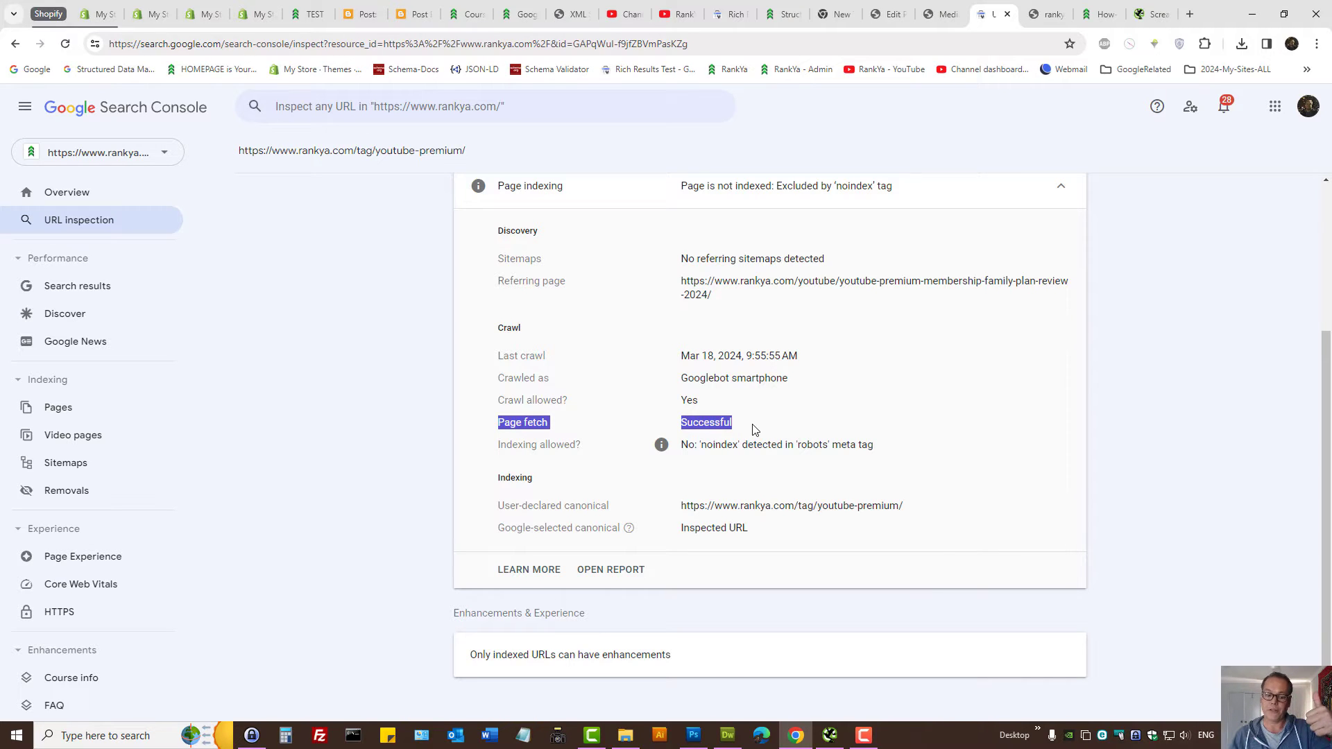
pyautogui.moveTo(755, 430)
pyautogui.mouseDown()
pyautogui.moveTo(538, 428)
pyautogui.moveTo(740, 429)
pyautogui.mouseUp()
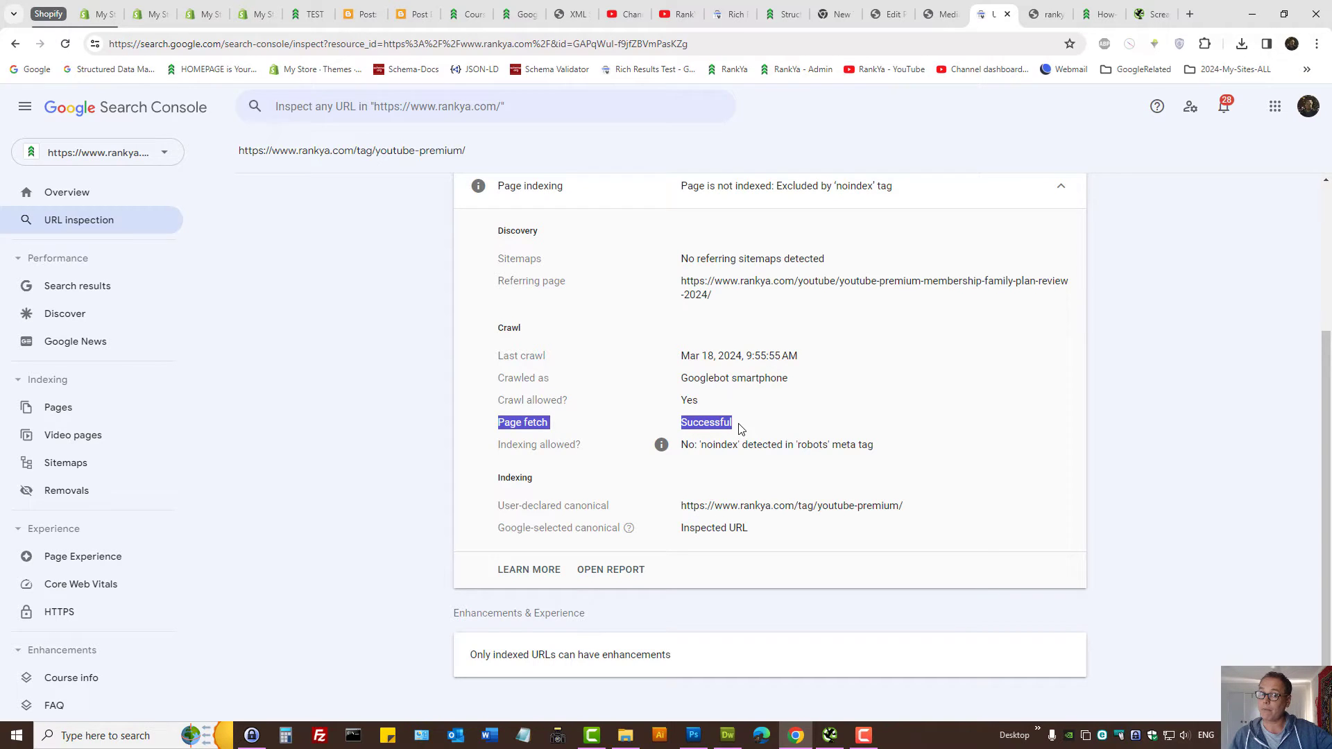
pyautogui.moveTo(497, 445); pyautogui.dragTo(579, 449)
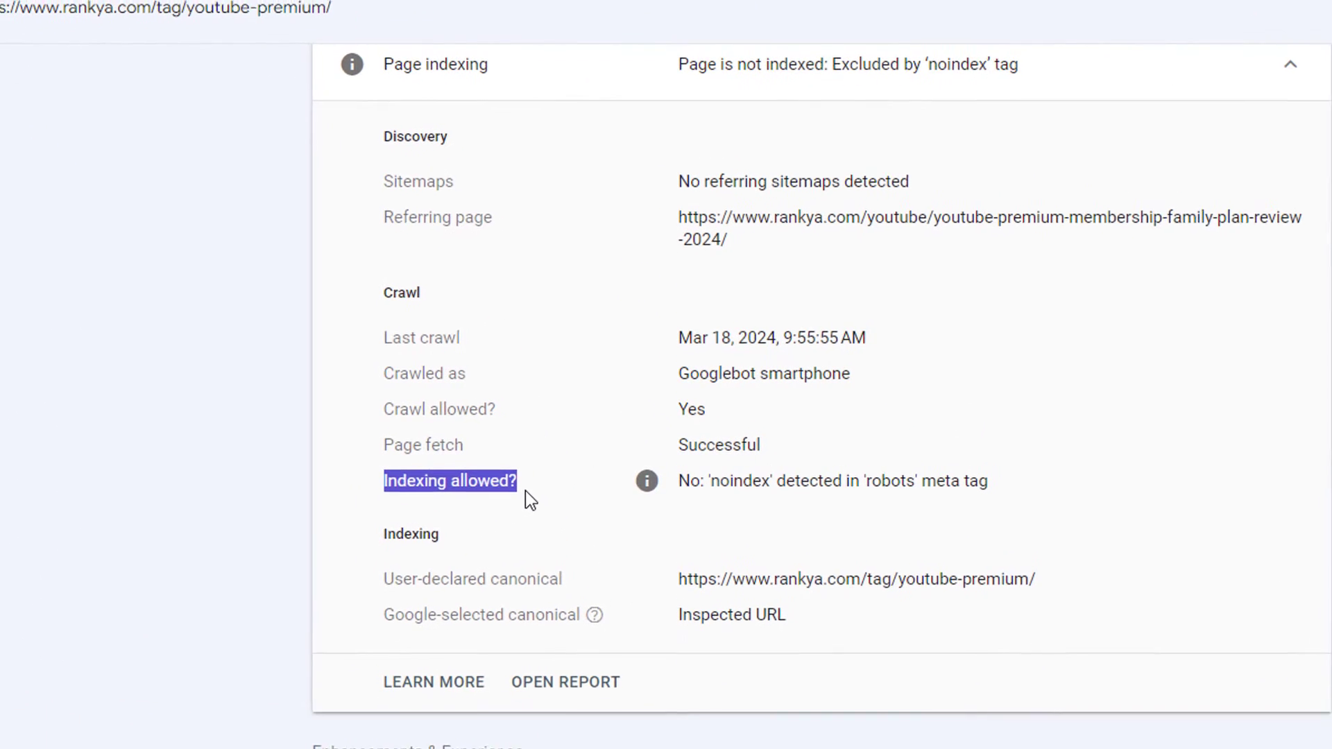
pyautogui.moveTo(680, 482); pyautogui.dragTo(1011, 491)
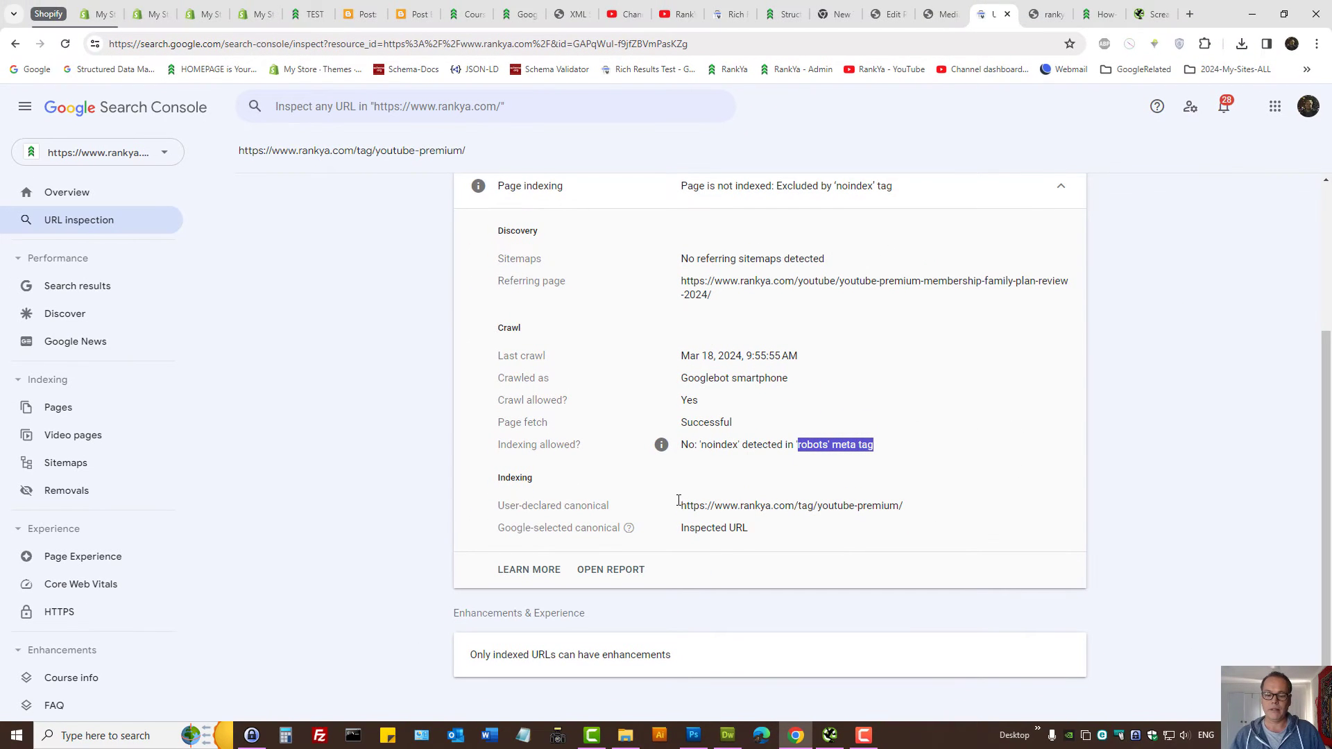
pyautogui.moveTo(501, 503); pyautogui.dragTo(764, 533)
pyautogui.moveTo(681, 444); pyautogui.dragTo(894, 452)
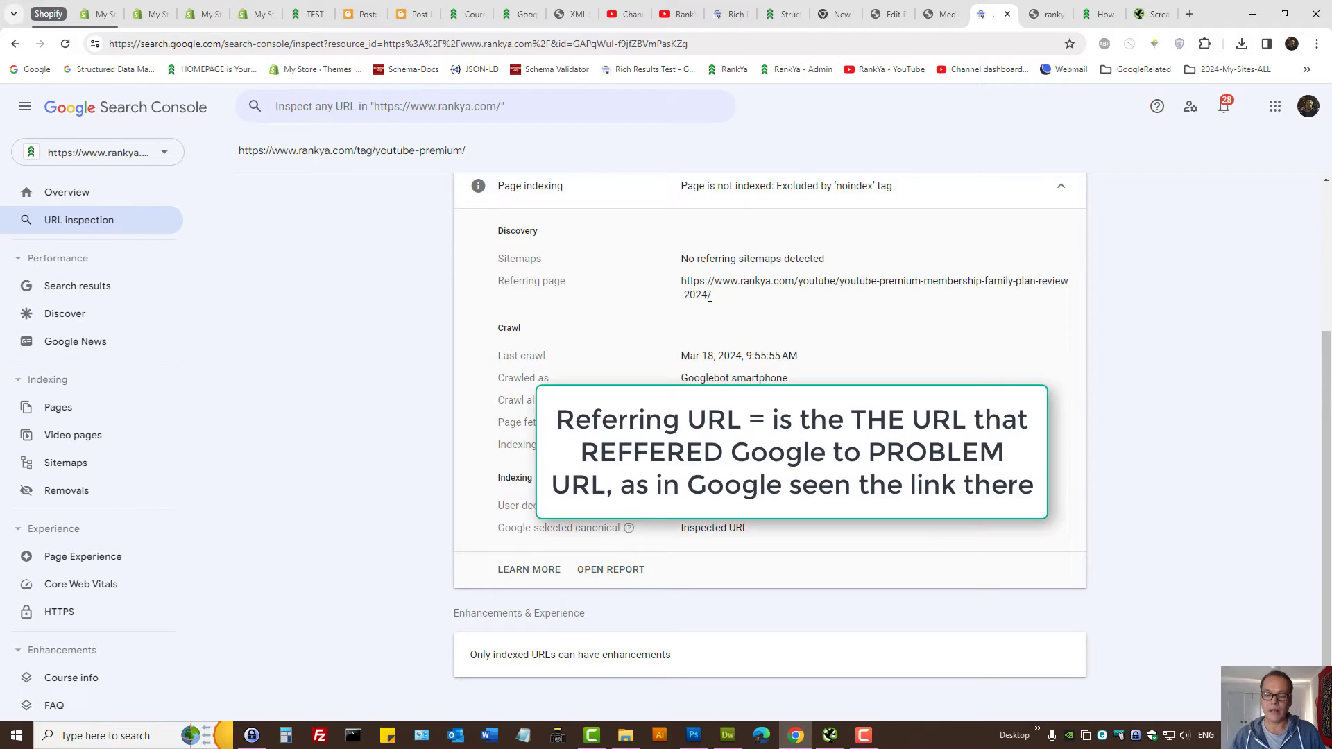
pyautogui.moveTo(713, 299); pyautogui.dragTo(678, 291)
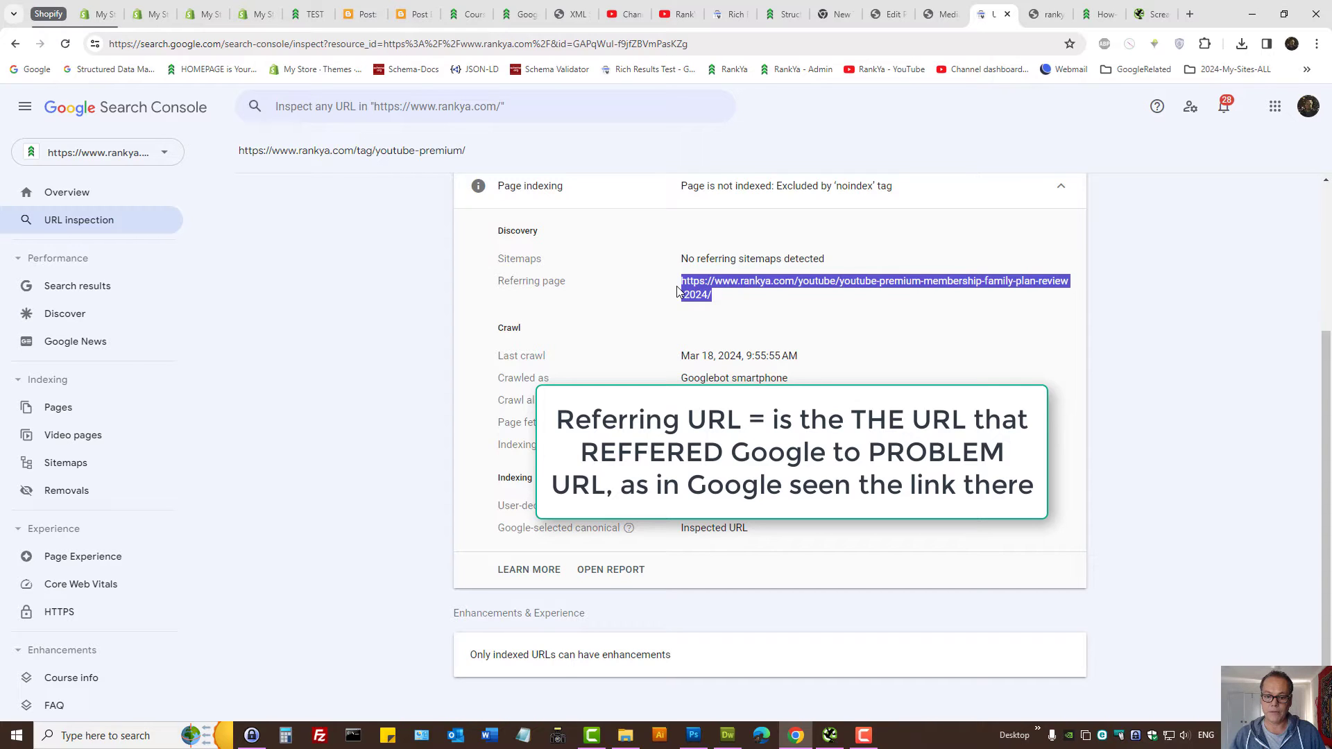
pyautogui.tripleClick(390, 149)
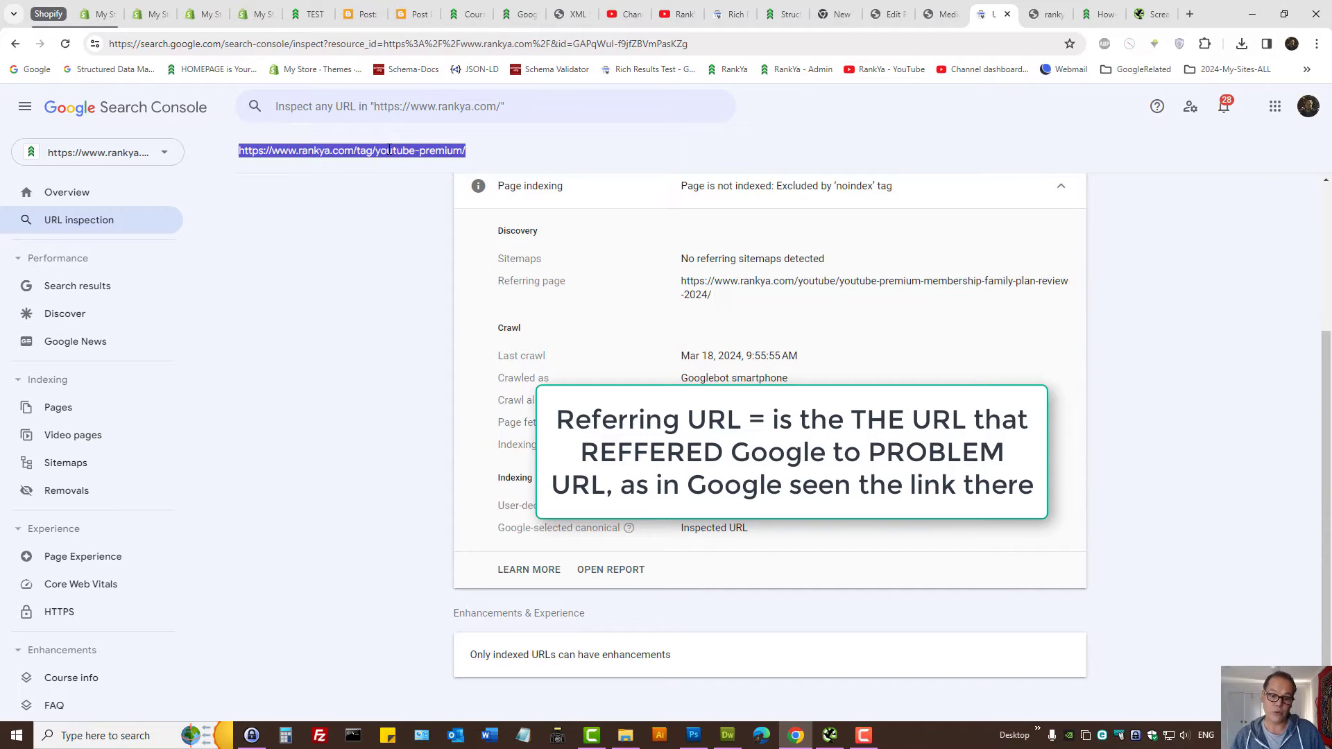
pyautogui.tripleClick(521, 281)
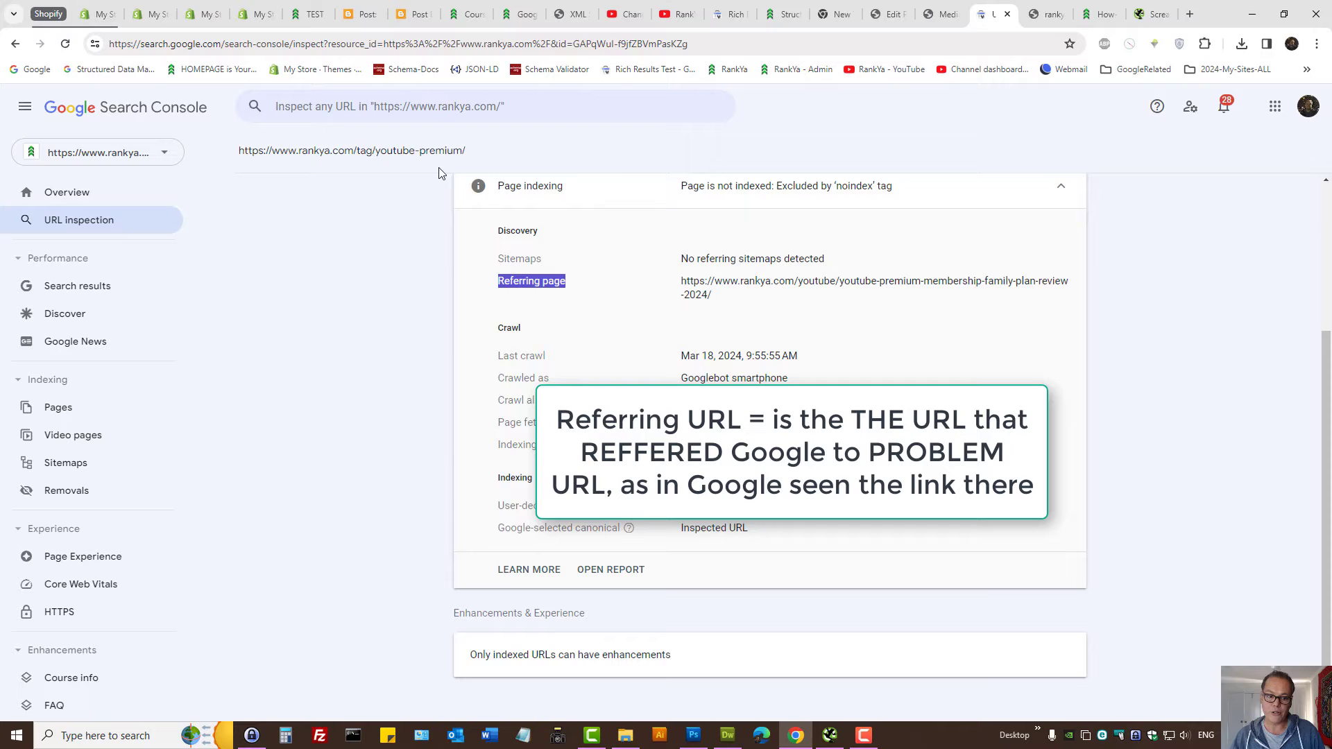
pyautogui.tripleClick(401, 150)
pyautogui.rightClick(401, 151)
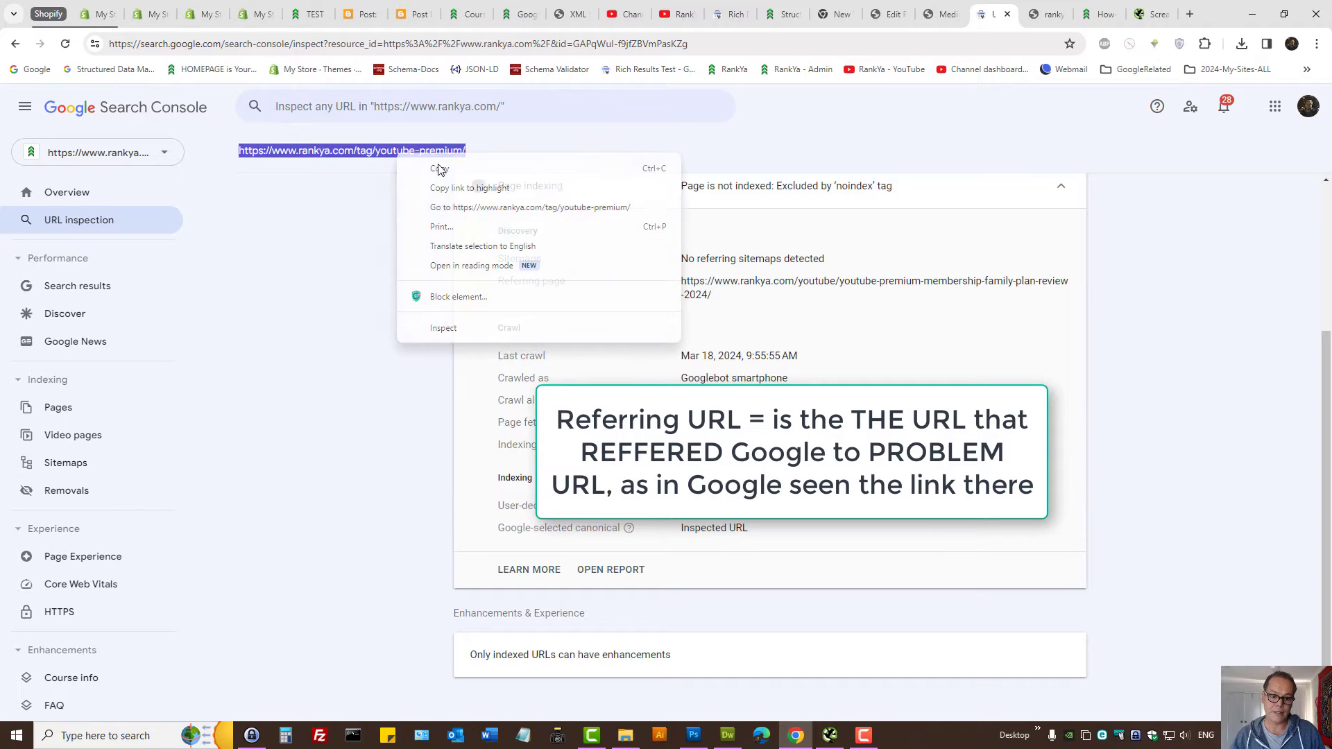
pyautogui.click(450, 208)
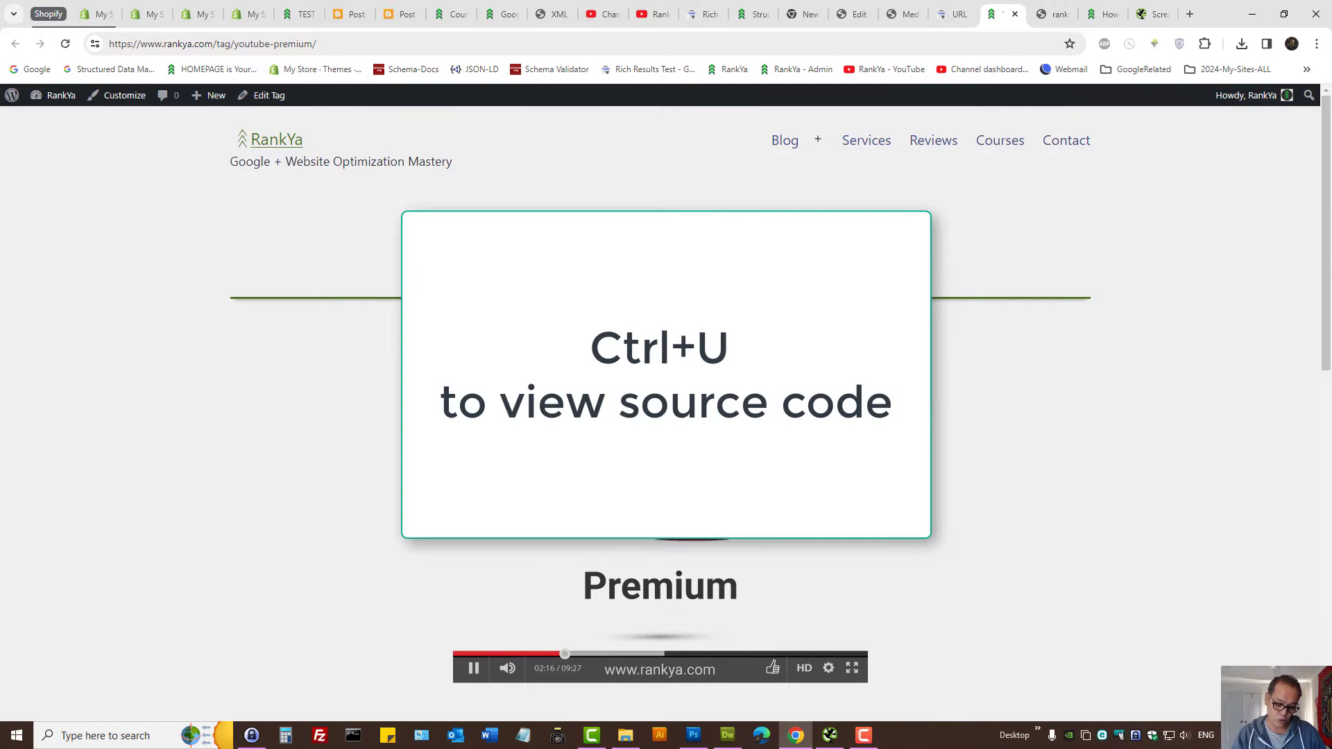
# Step: View the tag page's source, search for 'noindex', and highlight the meta tags on lines 51–61
pyautogui.hotkey('ctrl', 'u')
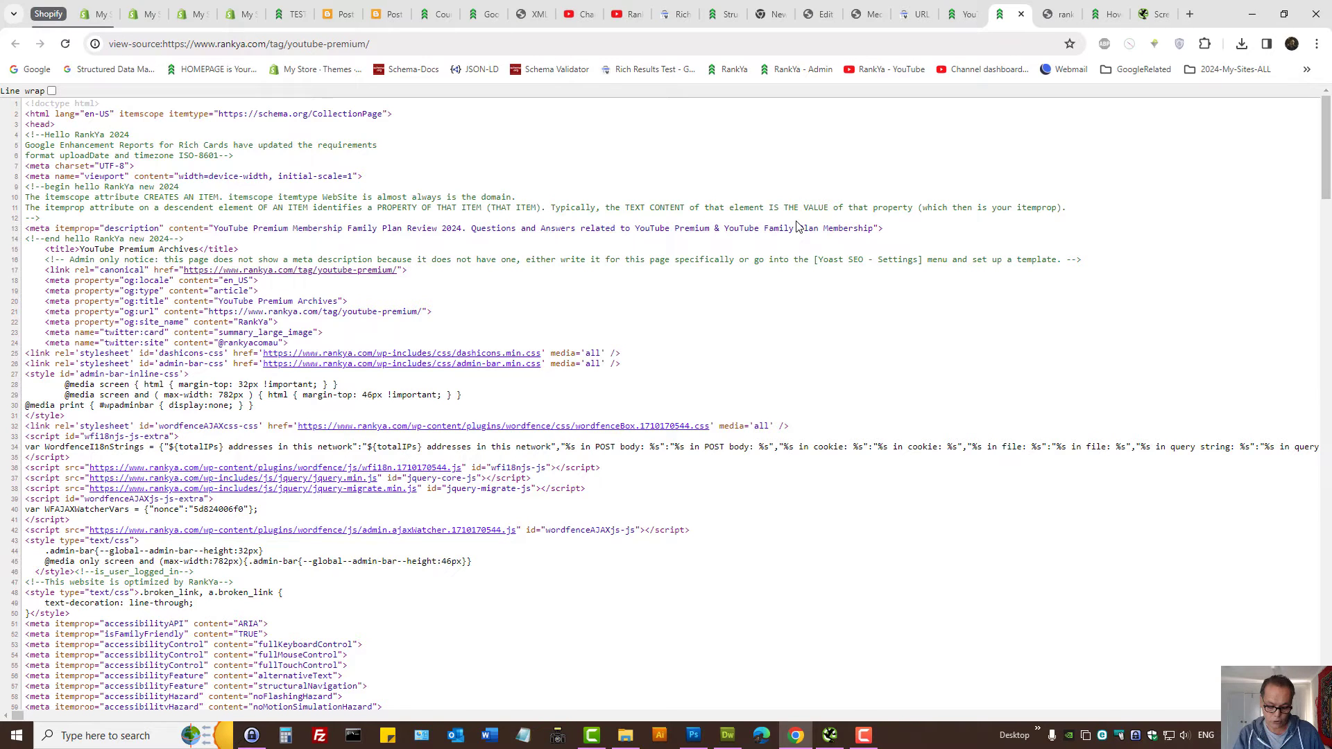
pyautogui.hotkey('ctrl', 'f')
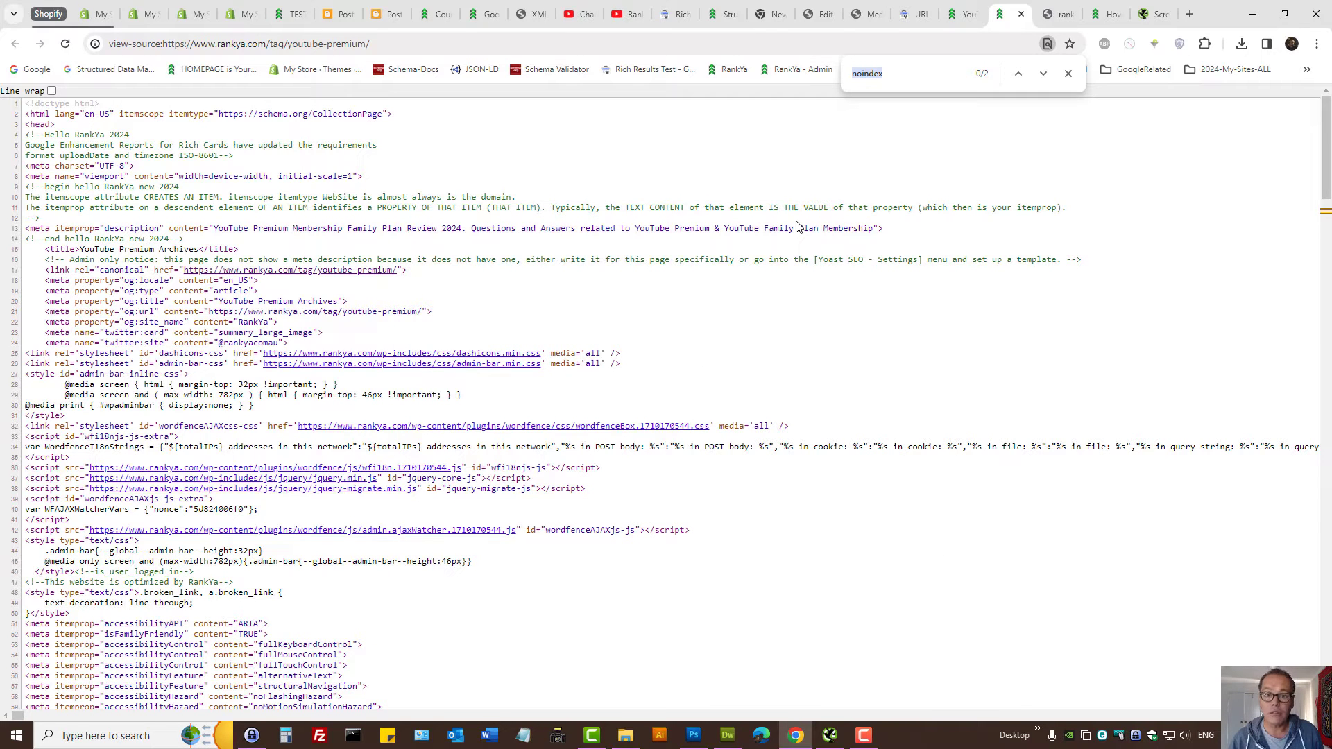
pyautogui.press('Return')
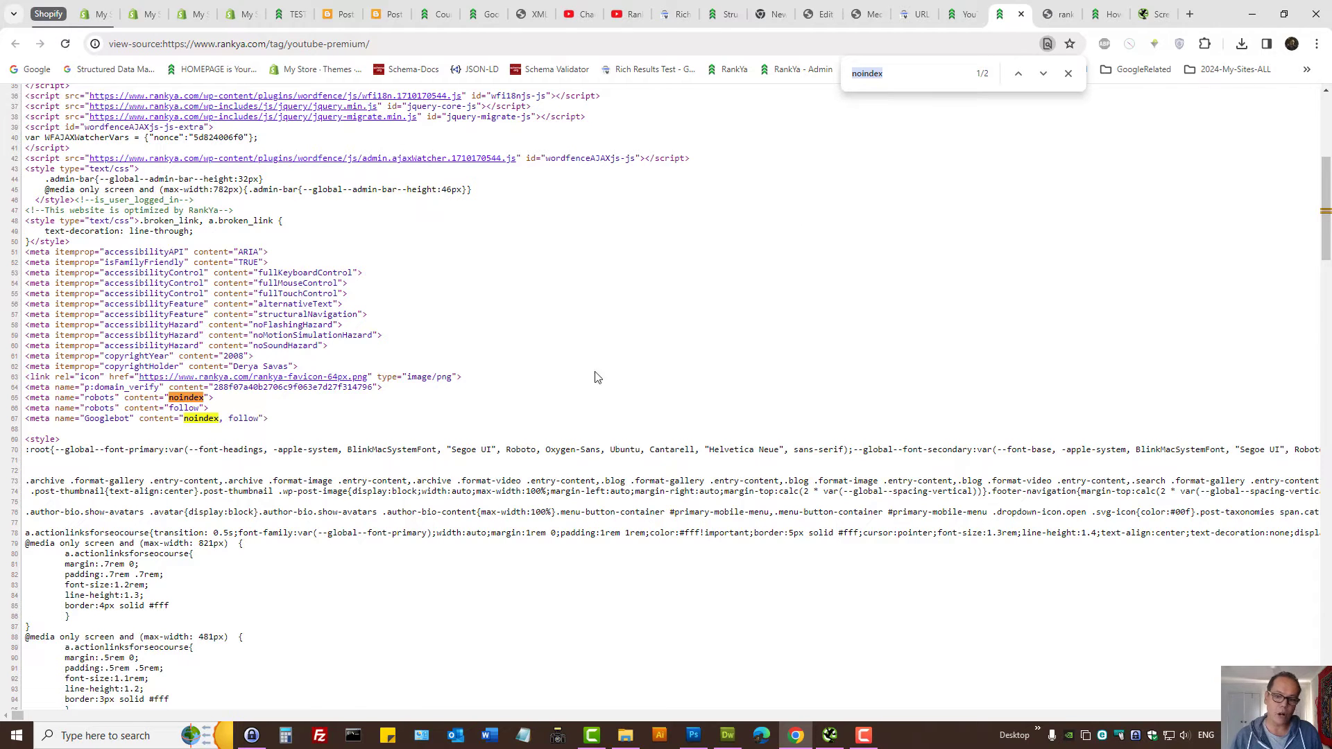
pyautogui.click(1069, 74)
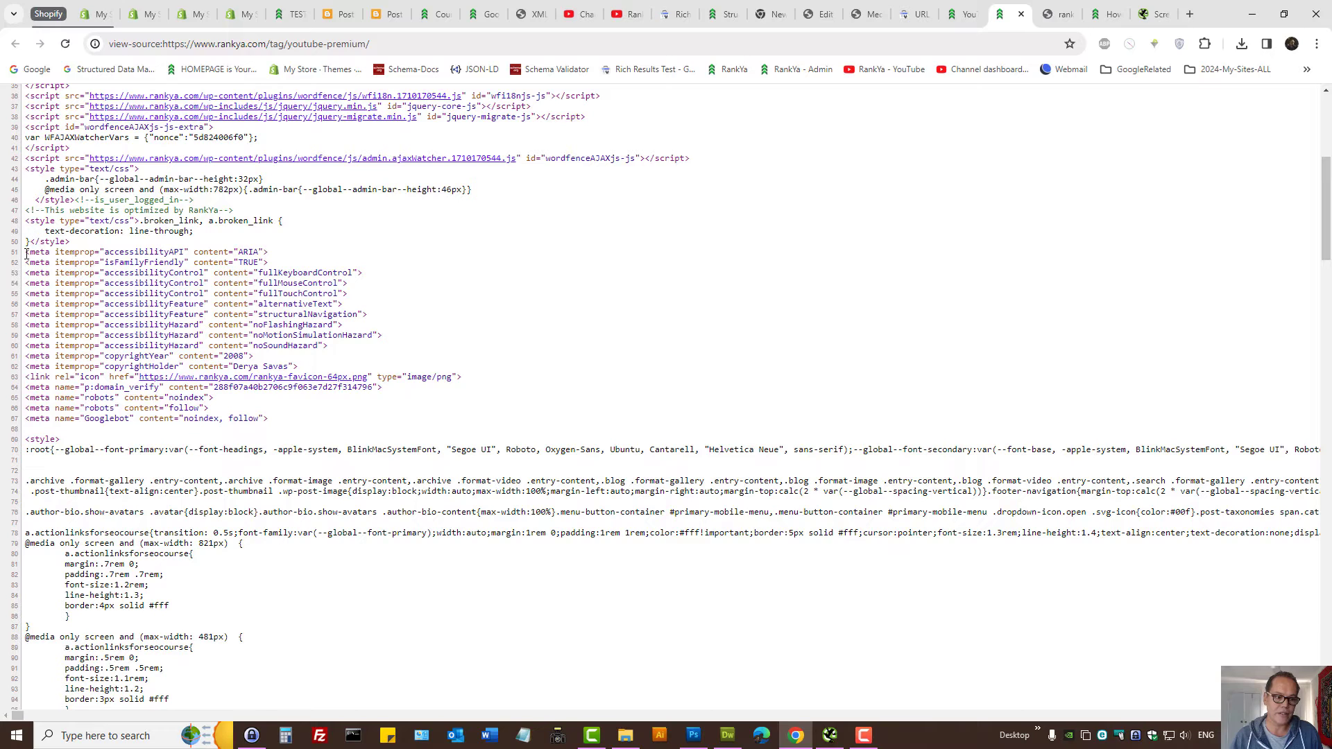
pyautogui.moveTo(153, 246); pyautogui.dragTo(236, 402)
# Step: Highlight the robots noindex meta tag on line 65 and the 'follow' value on line 66
pyautogui.doubleClick(225, 399)
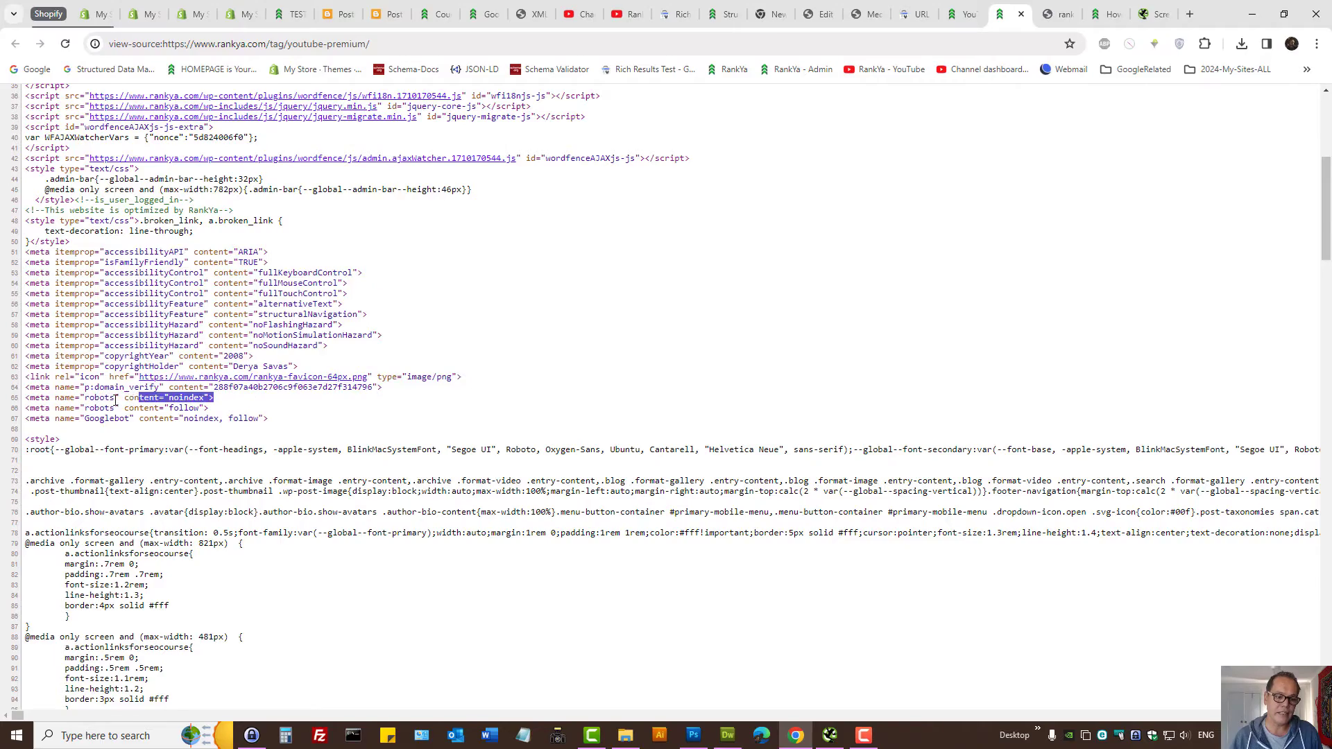
pyautogui.moveTo(26, 409); pyautogui.dragTo(27, 404)
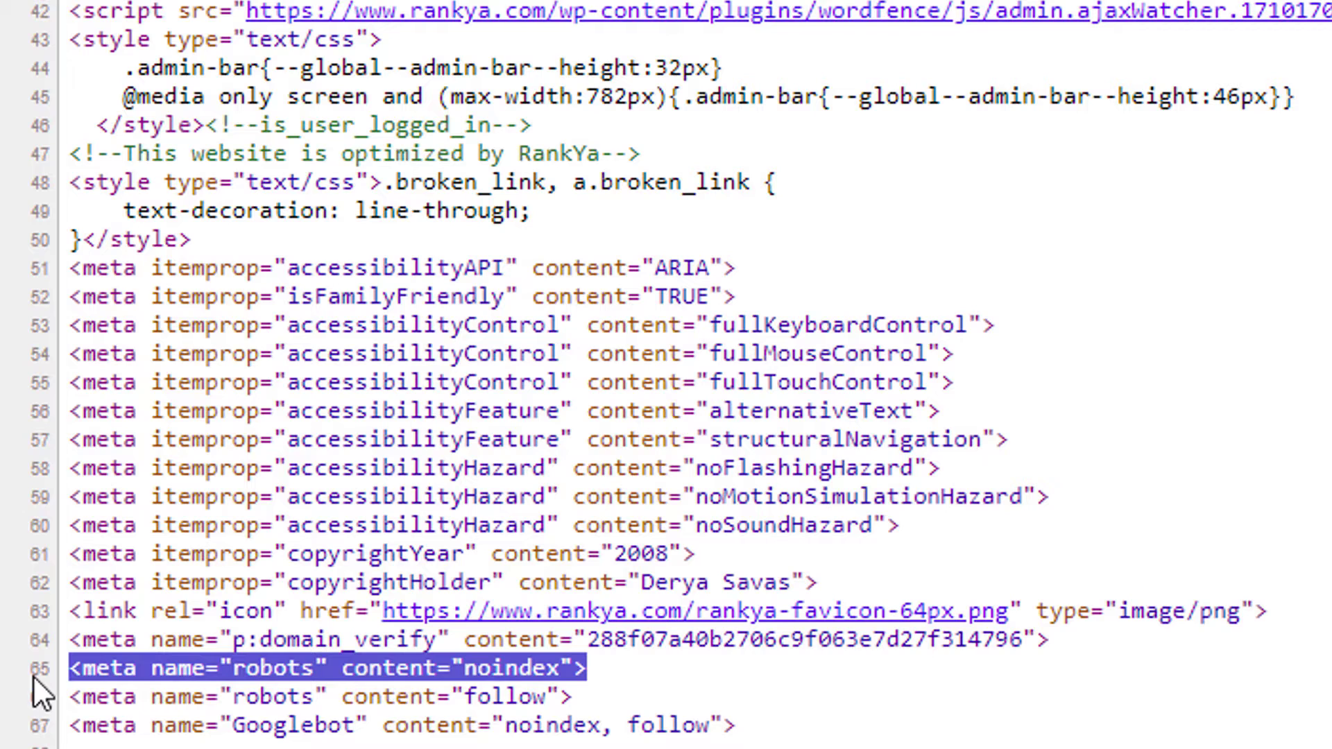
pyautogui.doubleClick(499, 696)
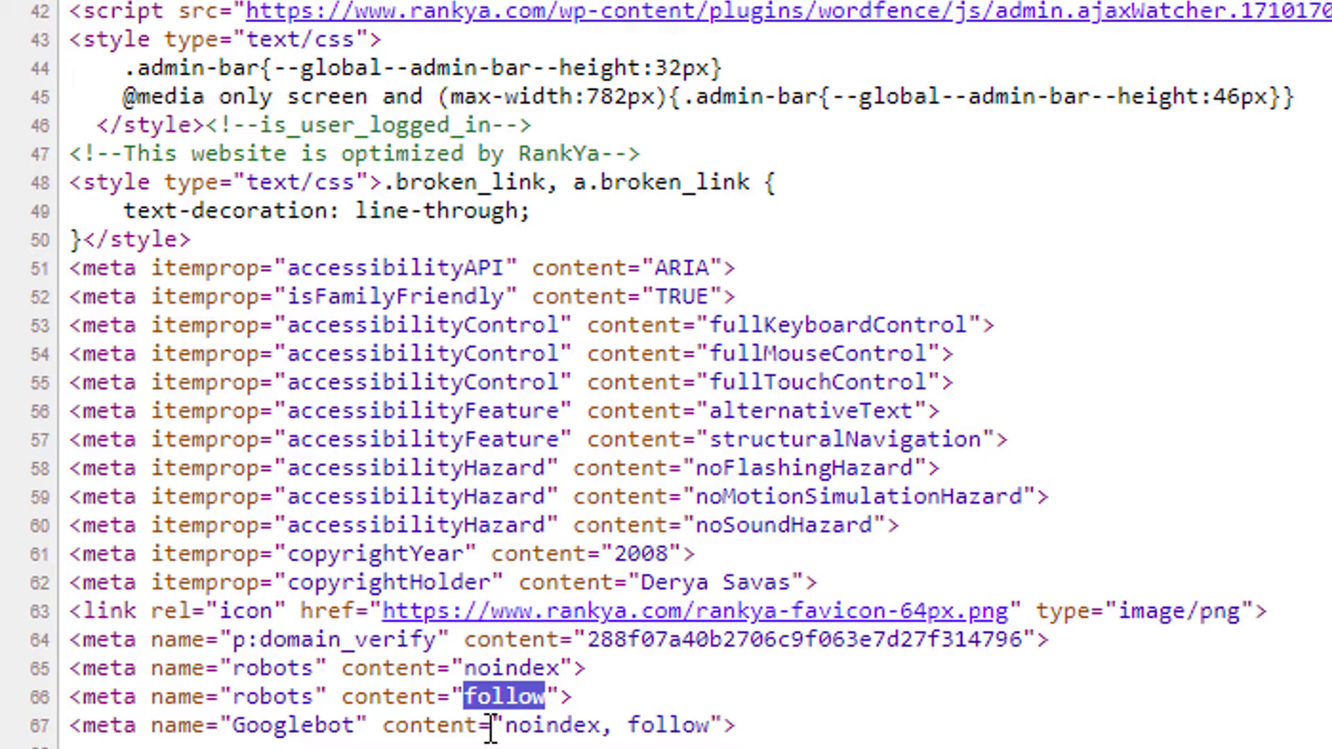
pyautogui.doubleClick(479, 668)
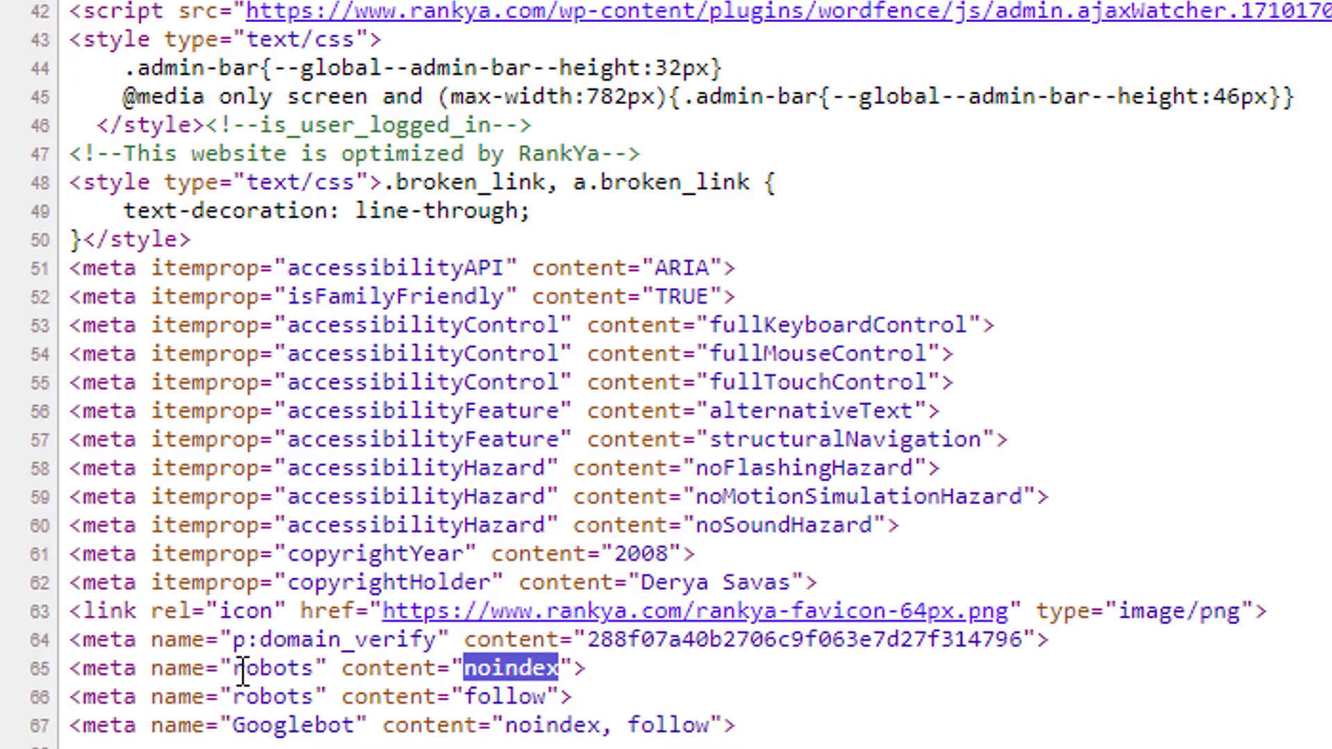
pyautogui.doubleClick(111, 668)
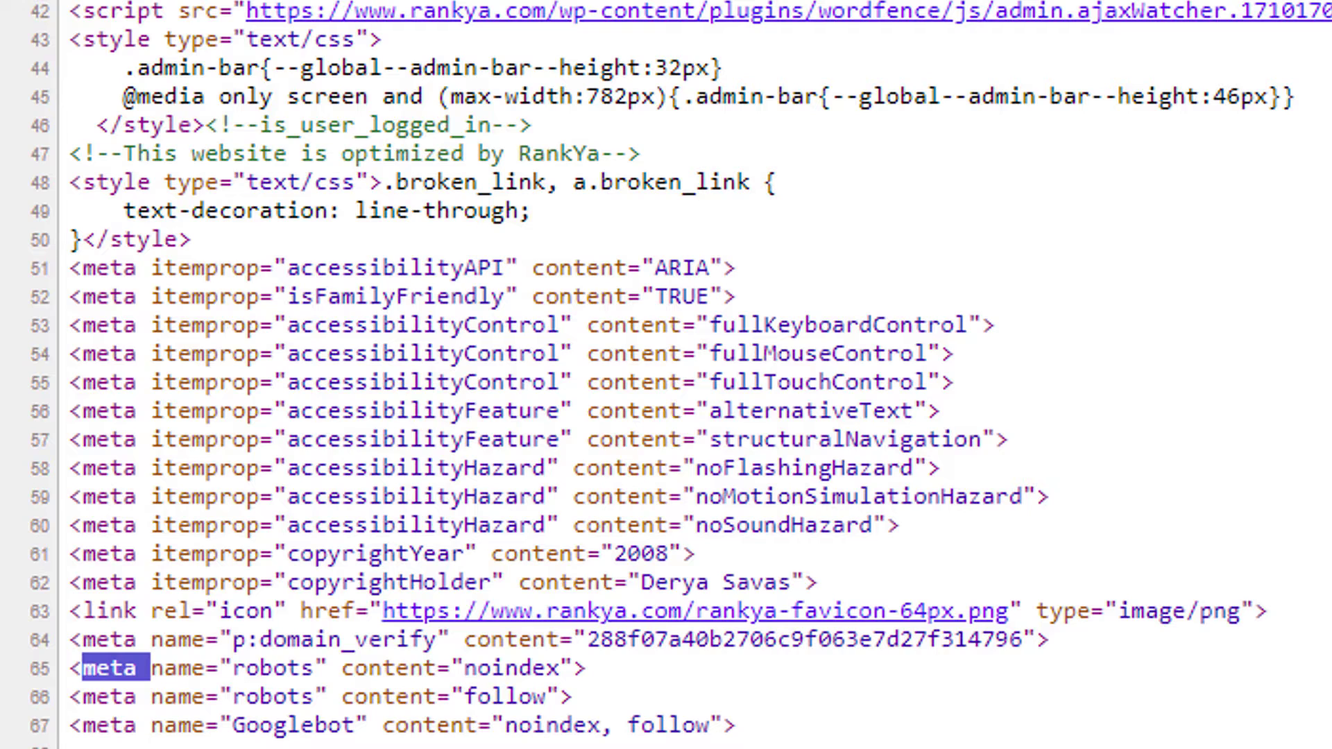
pyautogui.moveTo(587, 668); pyautogui.dragTo(75, 684)
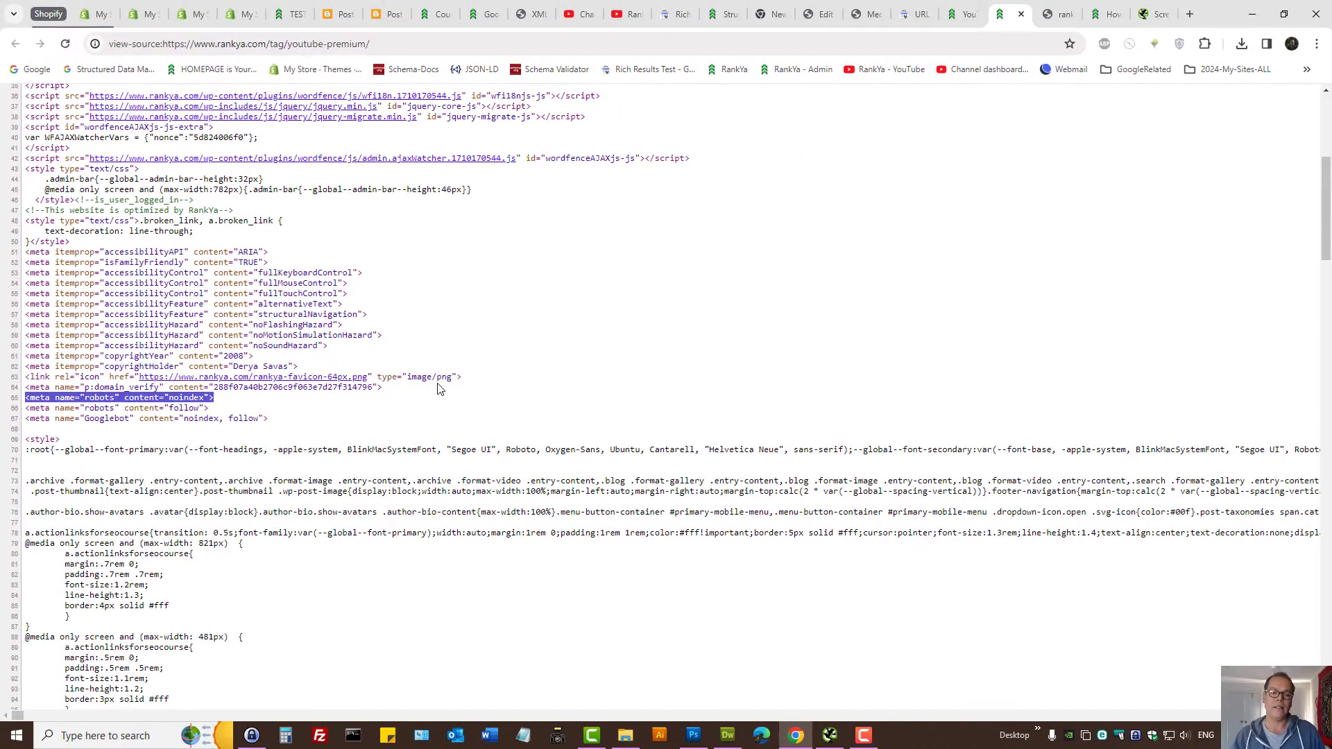
# Step: Check the YouTube channel tab, then return to the source and reselect noindex on line 65
pyautogui.click(628, 14)
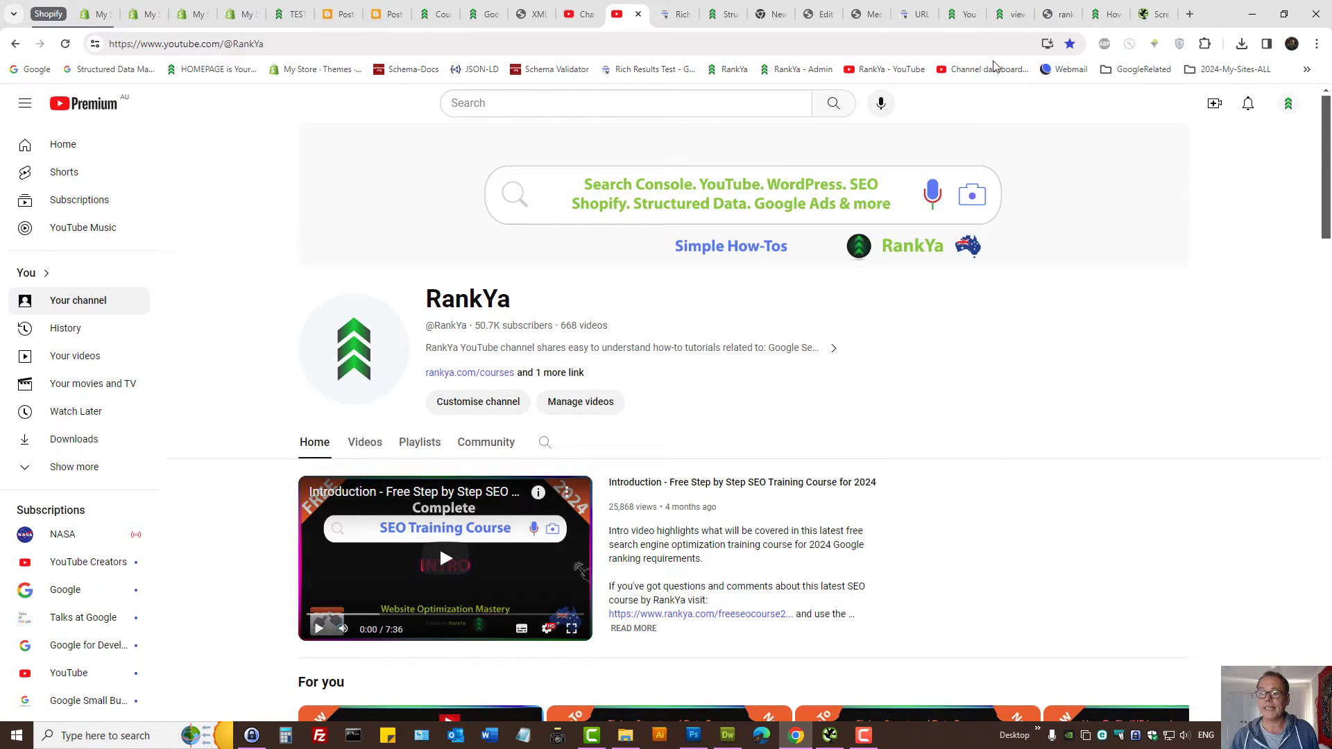
pyautogui.click(1014, 10)
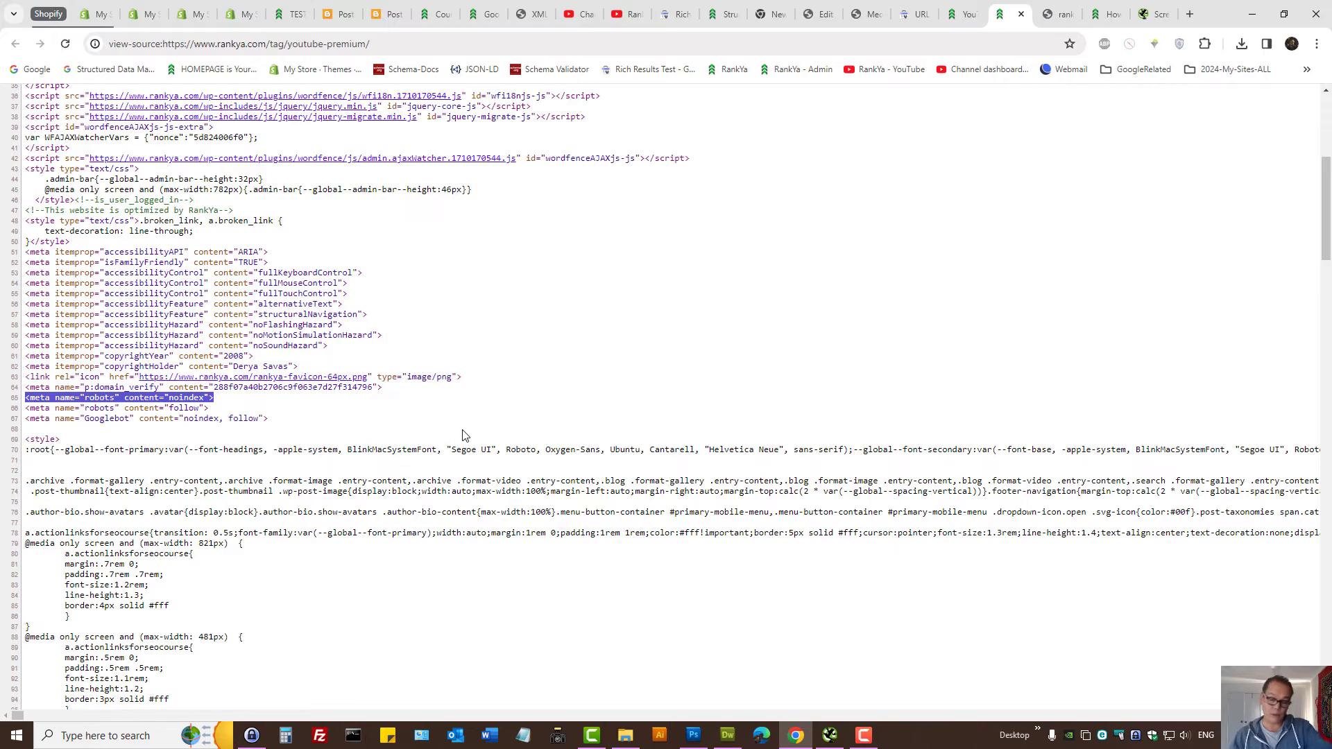
pyautogui.click(250, 437)
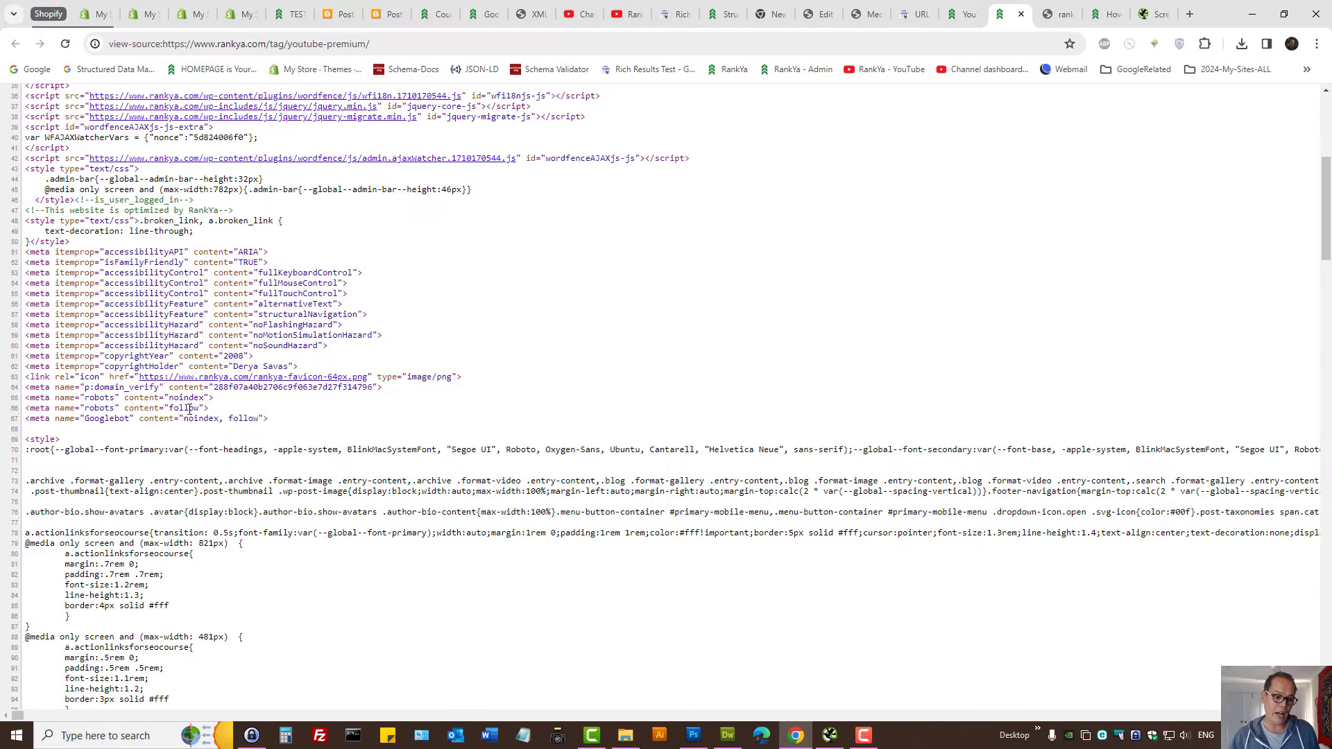
pyautogui.doubleClick(179, 399)
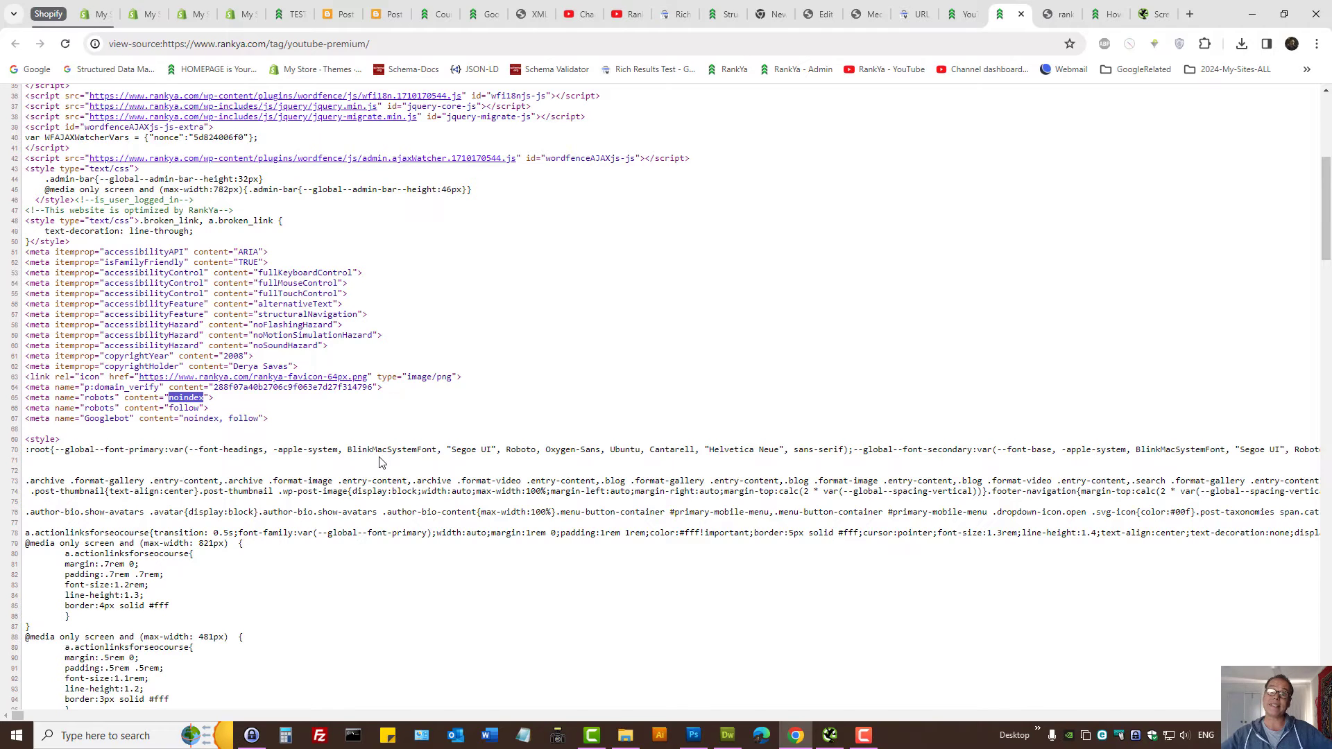
pyautogui.click(758, 392)
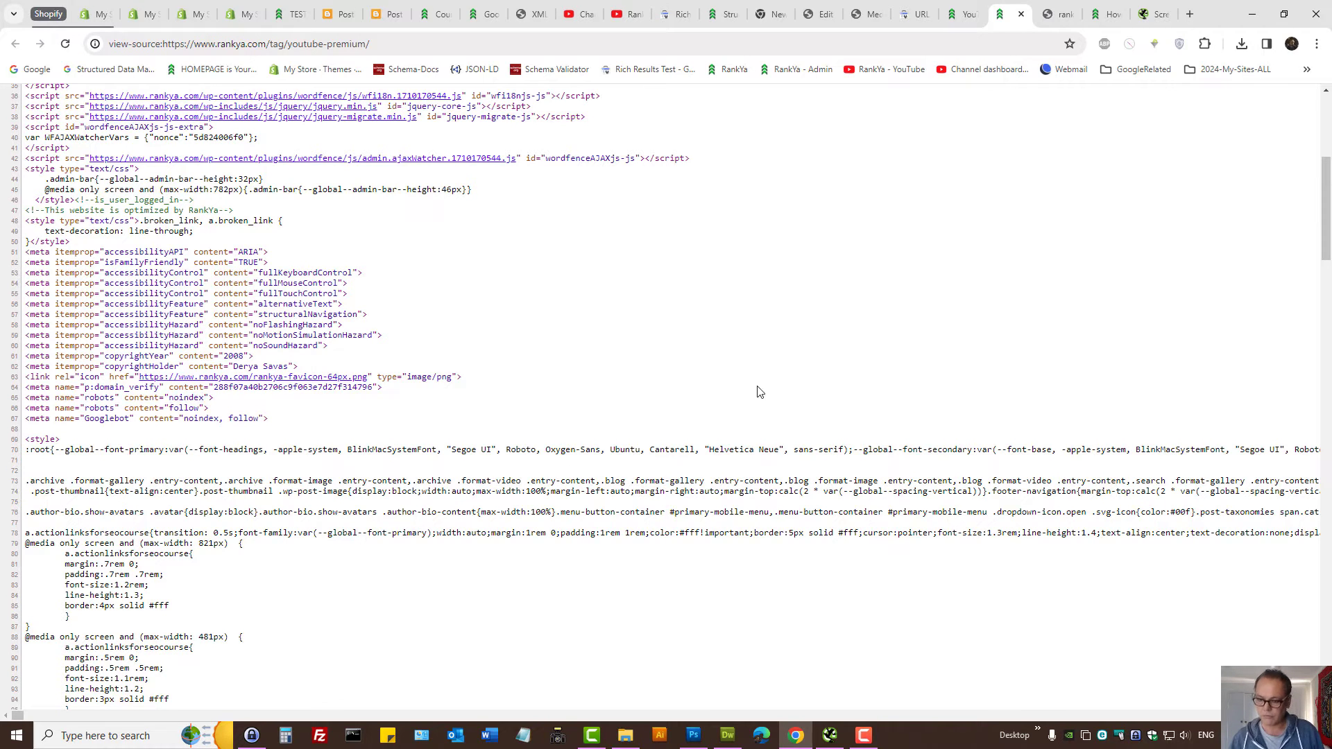
# Step: Open DevTools on the tag page and reload it to record its 12 network requests
pyautogui.click(975, 11)
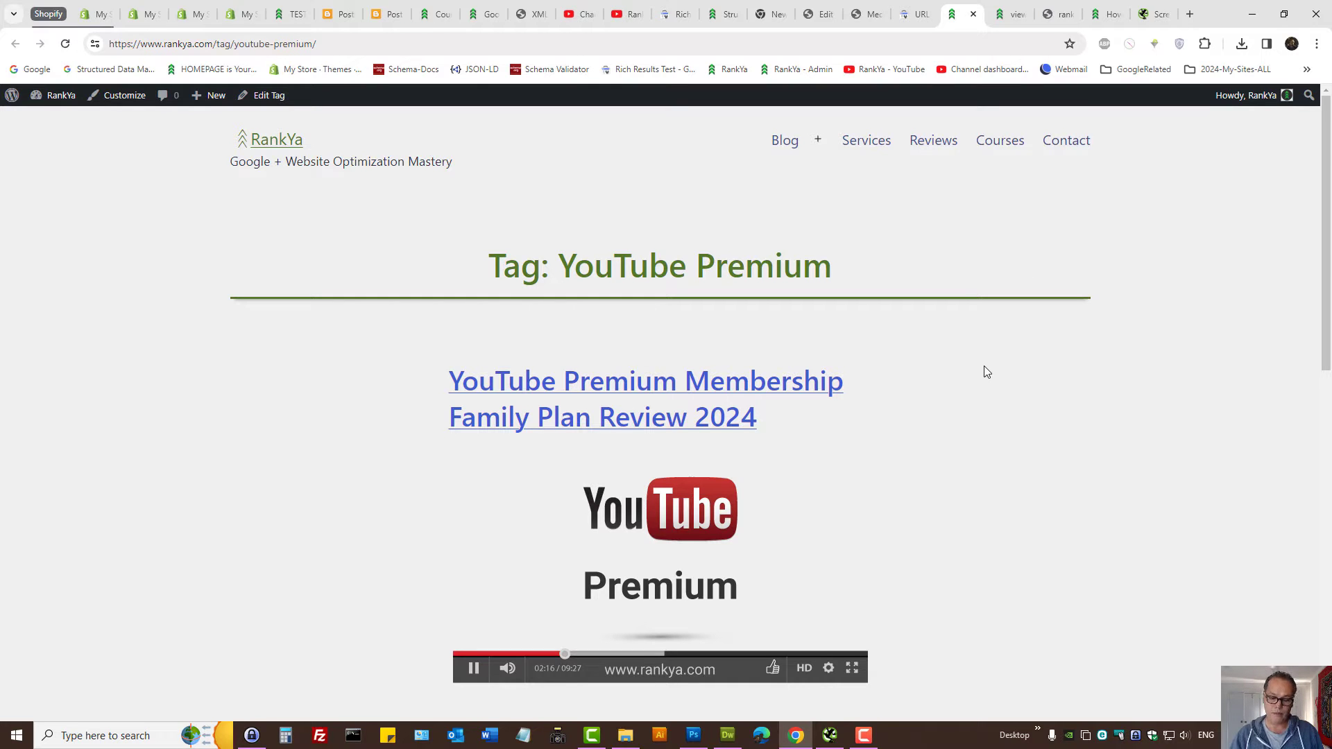
pyautogui.hotkey('ctrl', 'shift', 'i')
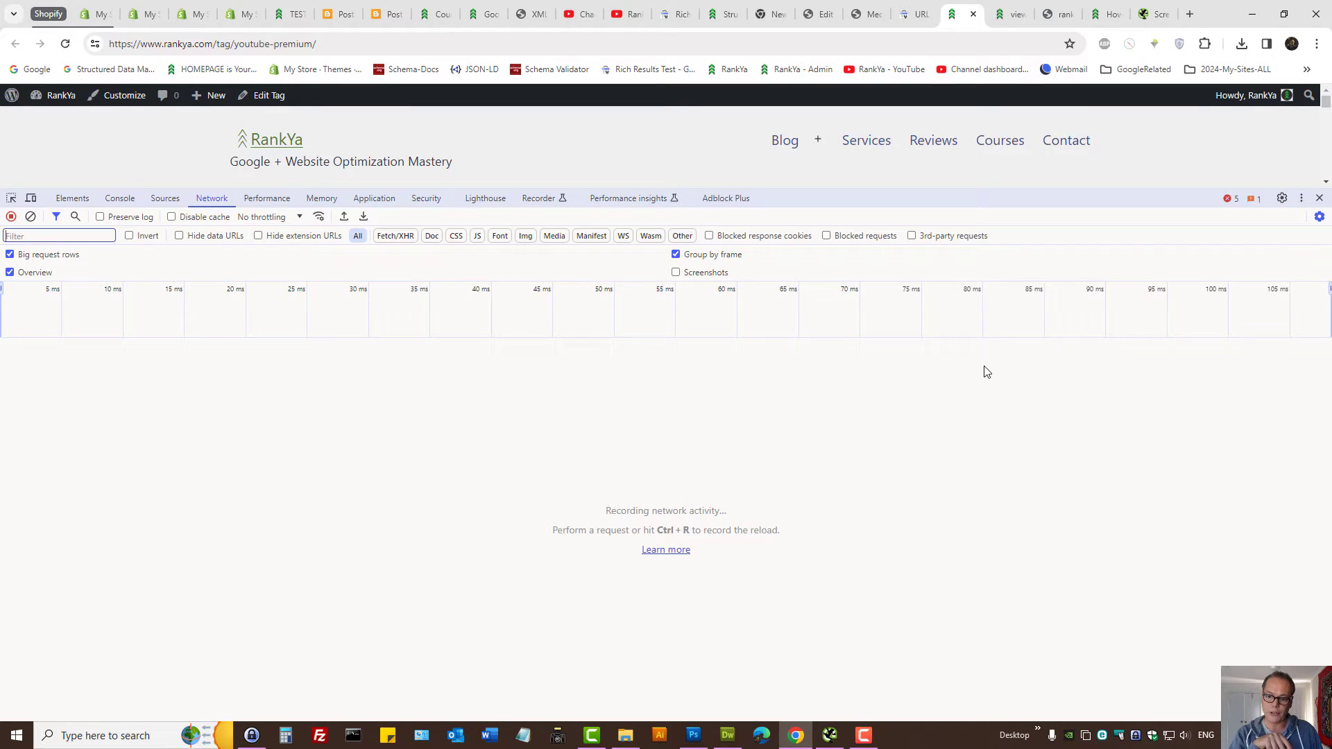
pyautogui.moveTo(789, 191); pyautogui.dragTo(779, 386)
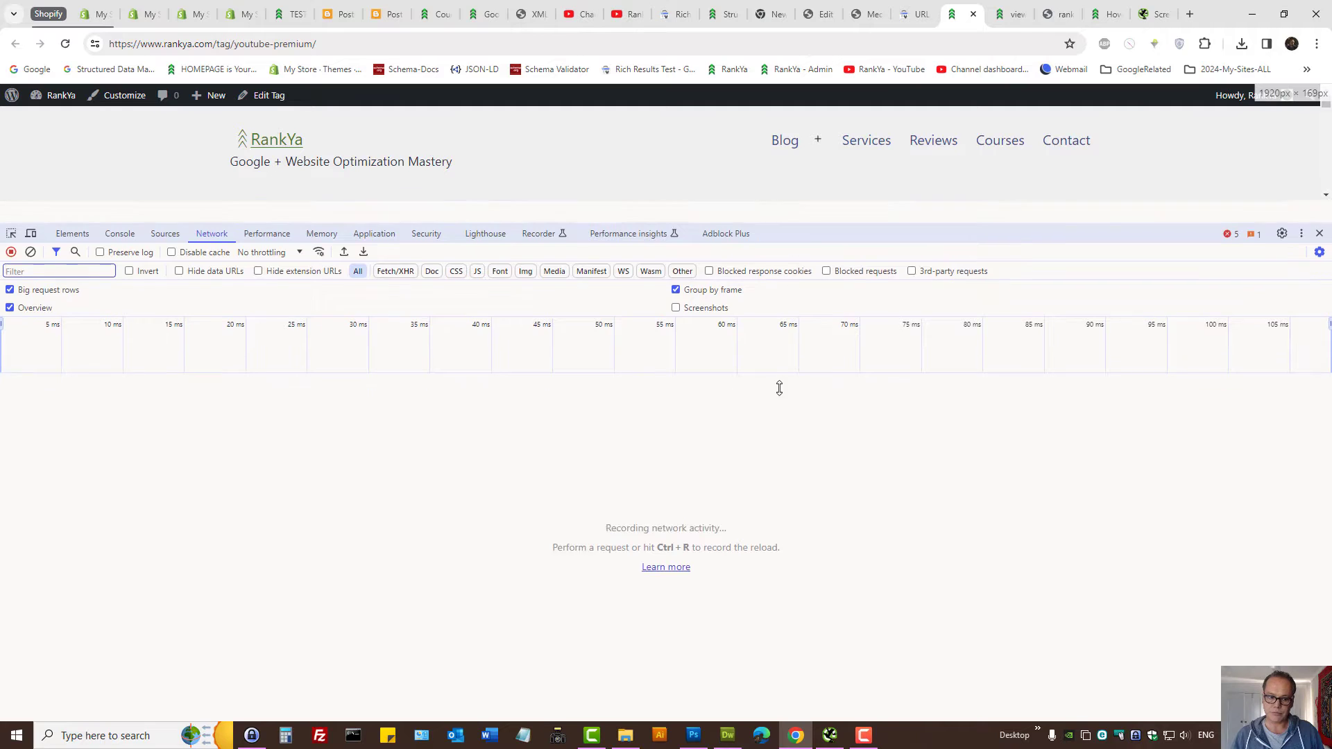
pyautogui.click(65, 44)
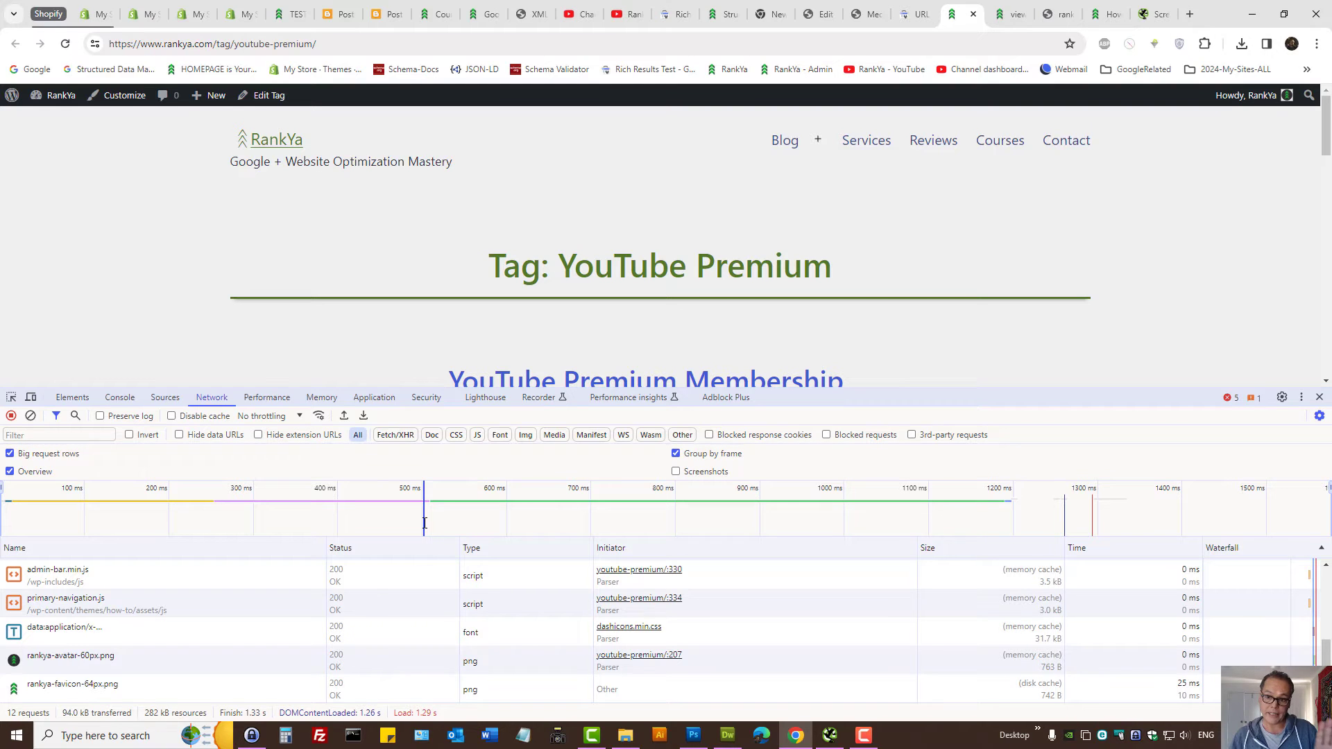
pyautogui.hotkey('ctrl', 'u')
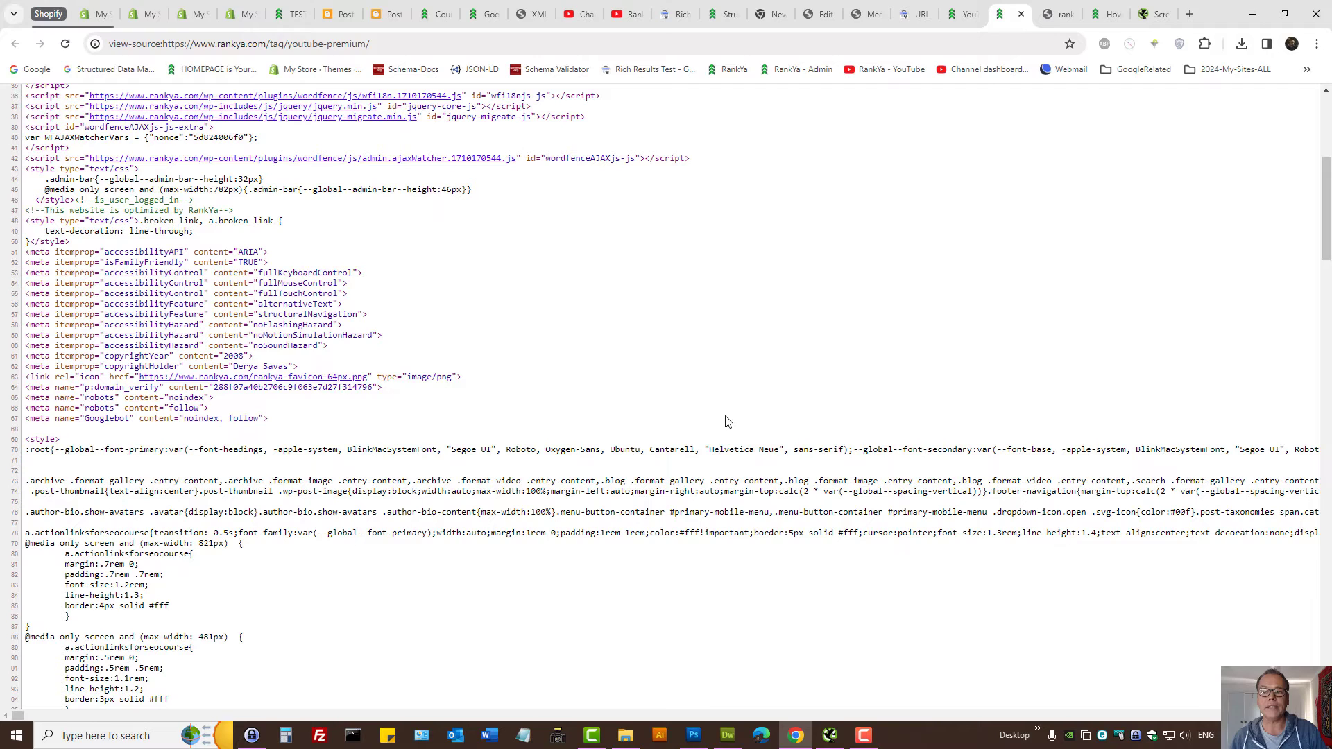
pyautogui.click(961, 13)
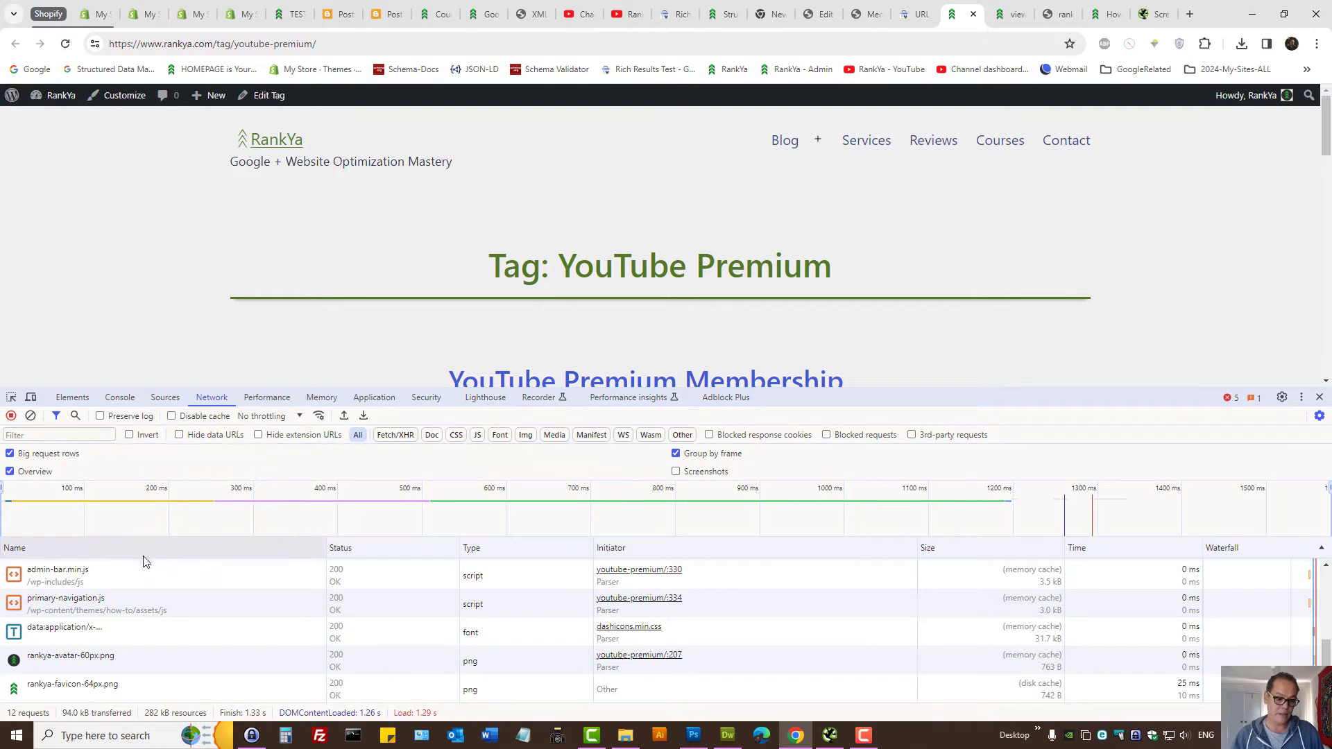
# Step: Select the youtube-premium/ request in Network and enlarge its headers to check for noindex
pyautogui.scroll(3, 81, 582)
pyautogui.click(81, 581)
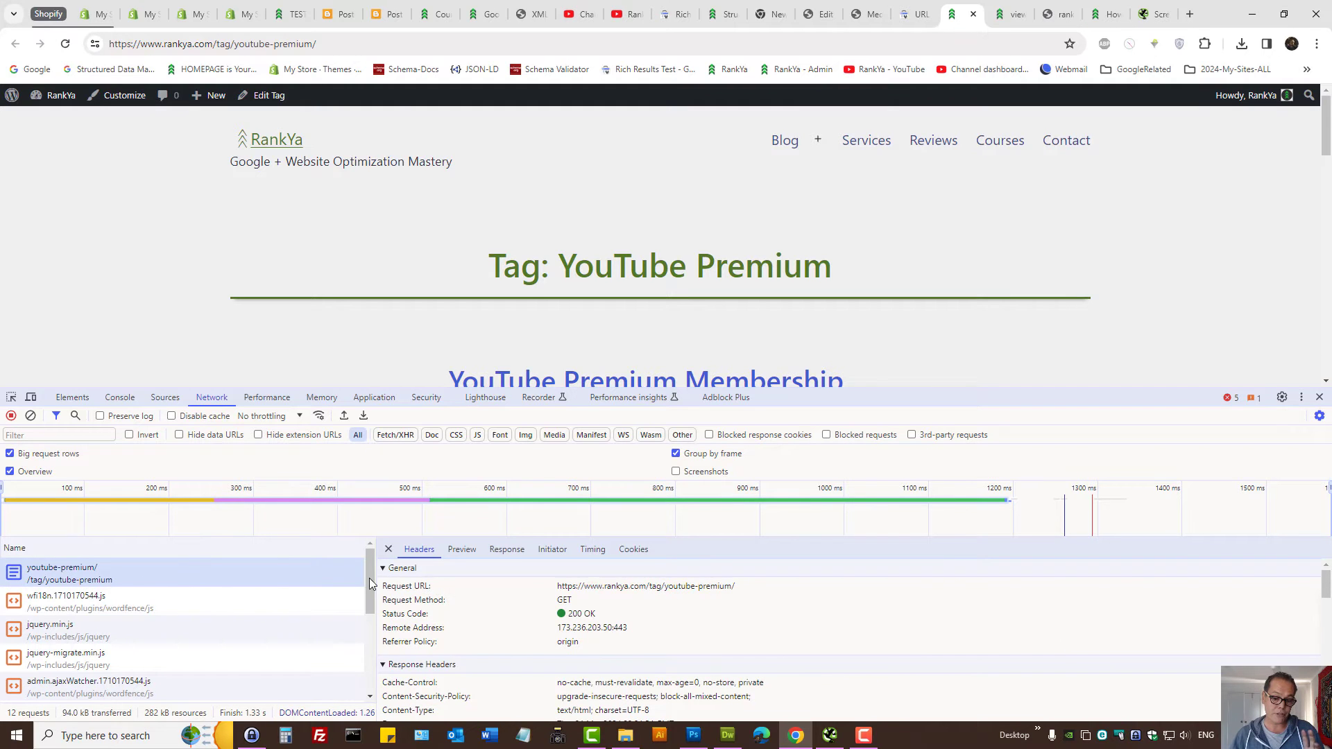
pyautogui.moveTo(879, 390); pyautogui.dragTo(870, 239)
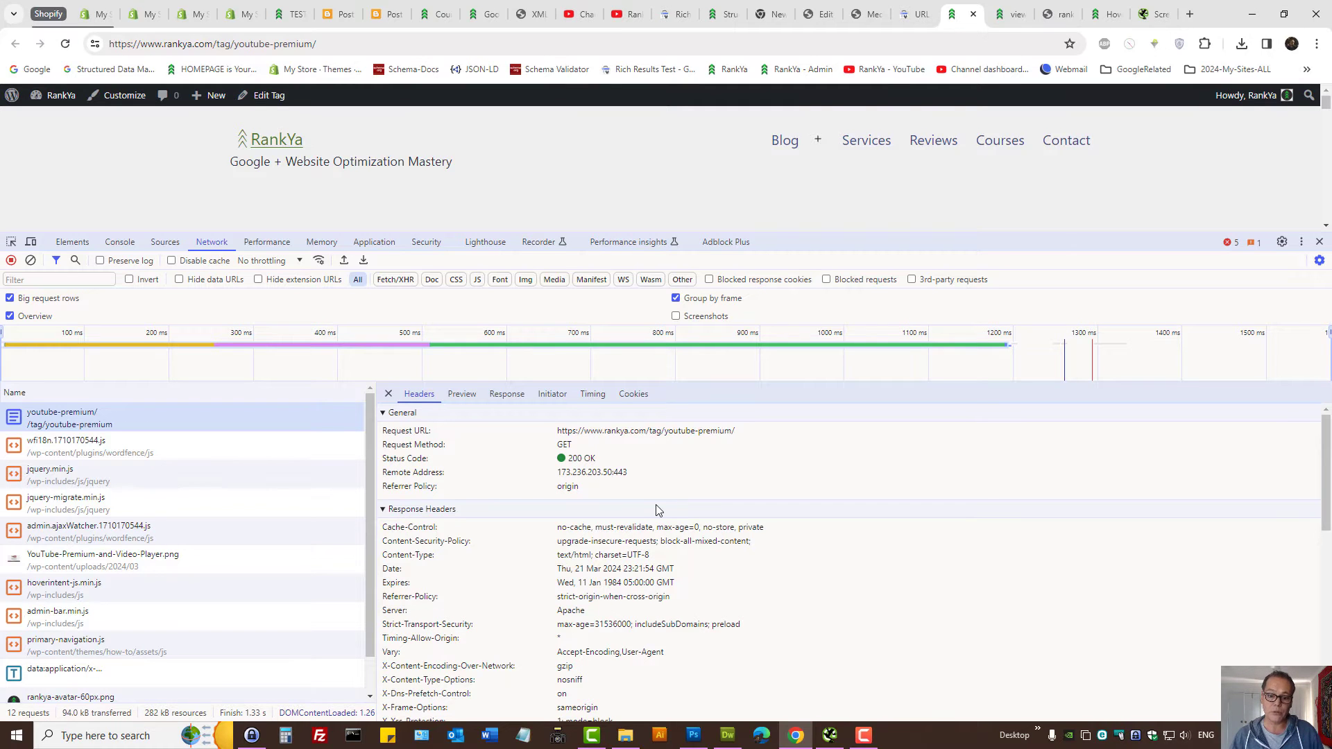
pyautogui.scroll(-3, 656, 505)
pyautogui.scroll(3, 649, 513)
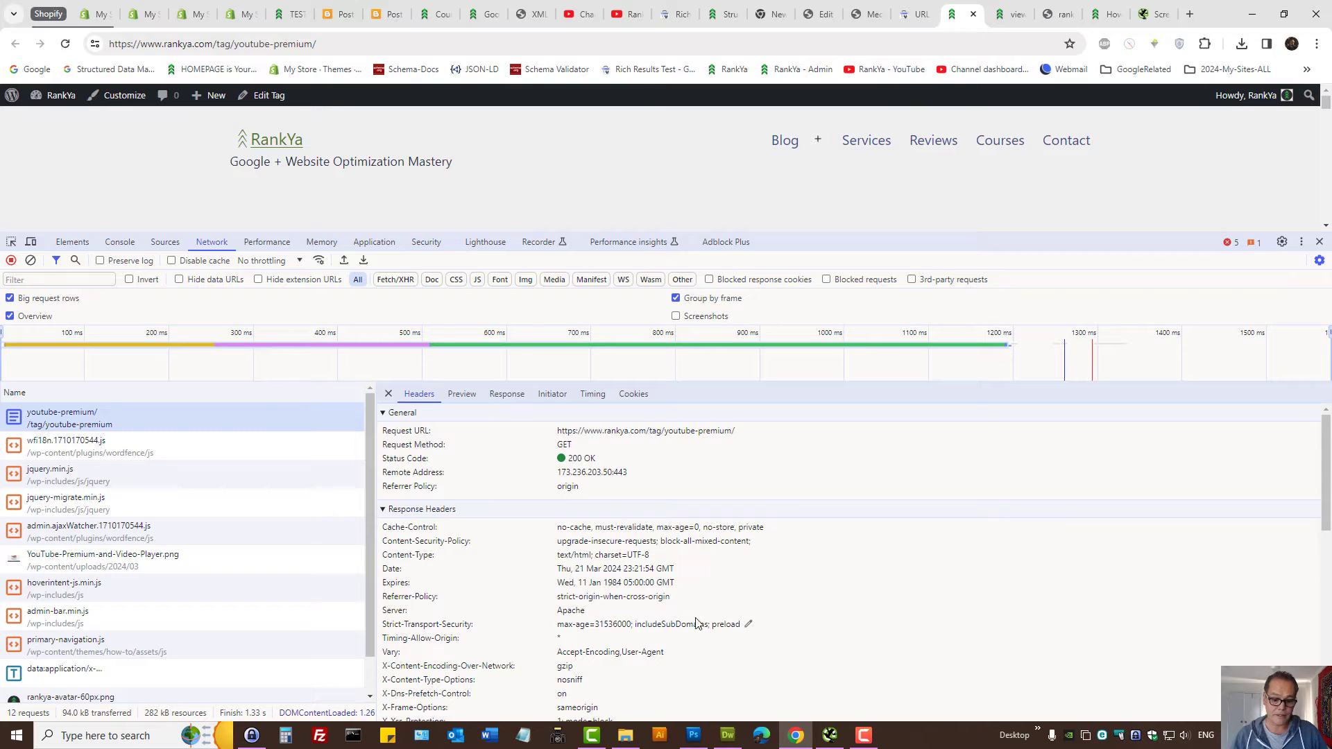
pyautogui.moveTo(858, 232); pyautogui.dragTo(858, 187)
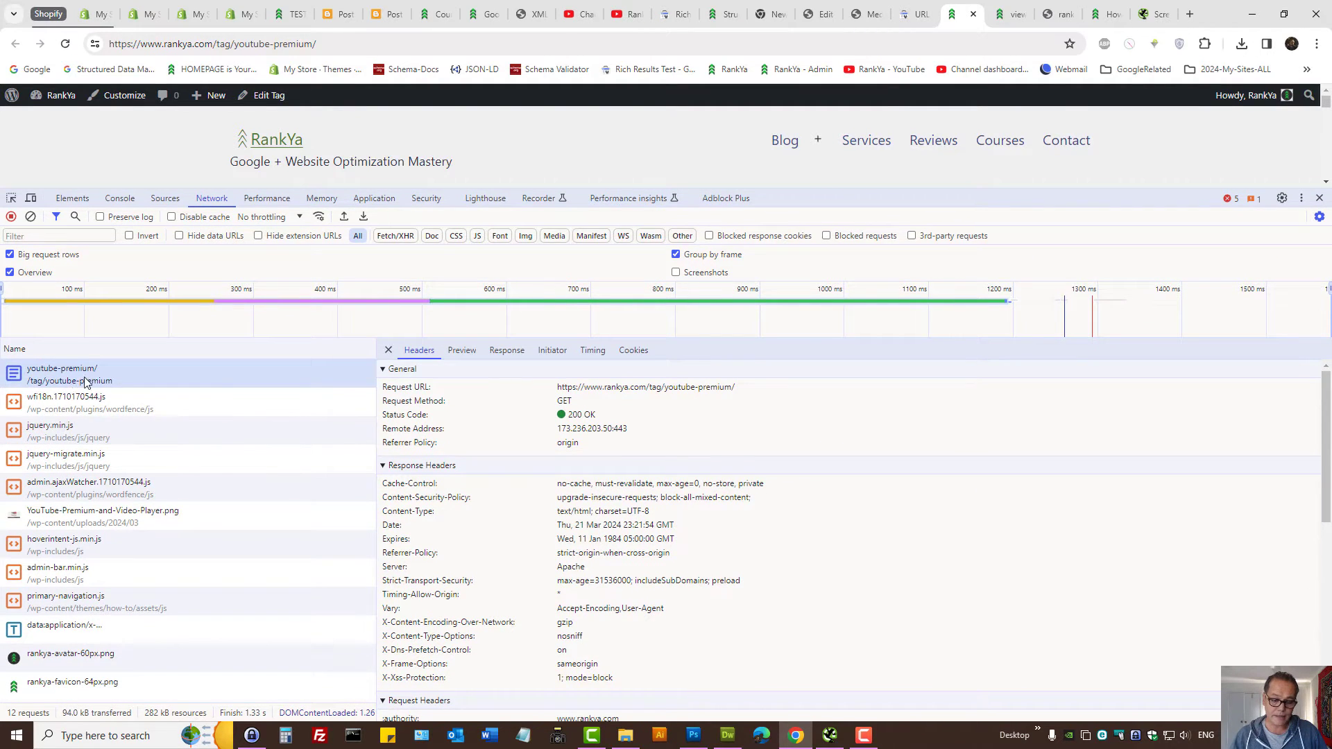
# Step: Resize the DevTools panes to show more of the rendered page
pyautogui.moveTo(166, 177)
pyautogui.mouseDown()
pyautogui.moveTo(223, 223)
pyautogui.moveTo(200, 178)
pyautogui.mouseUp()
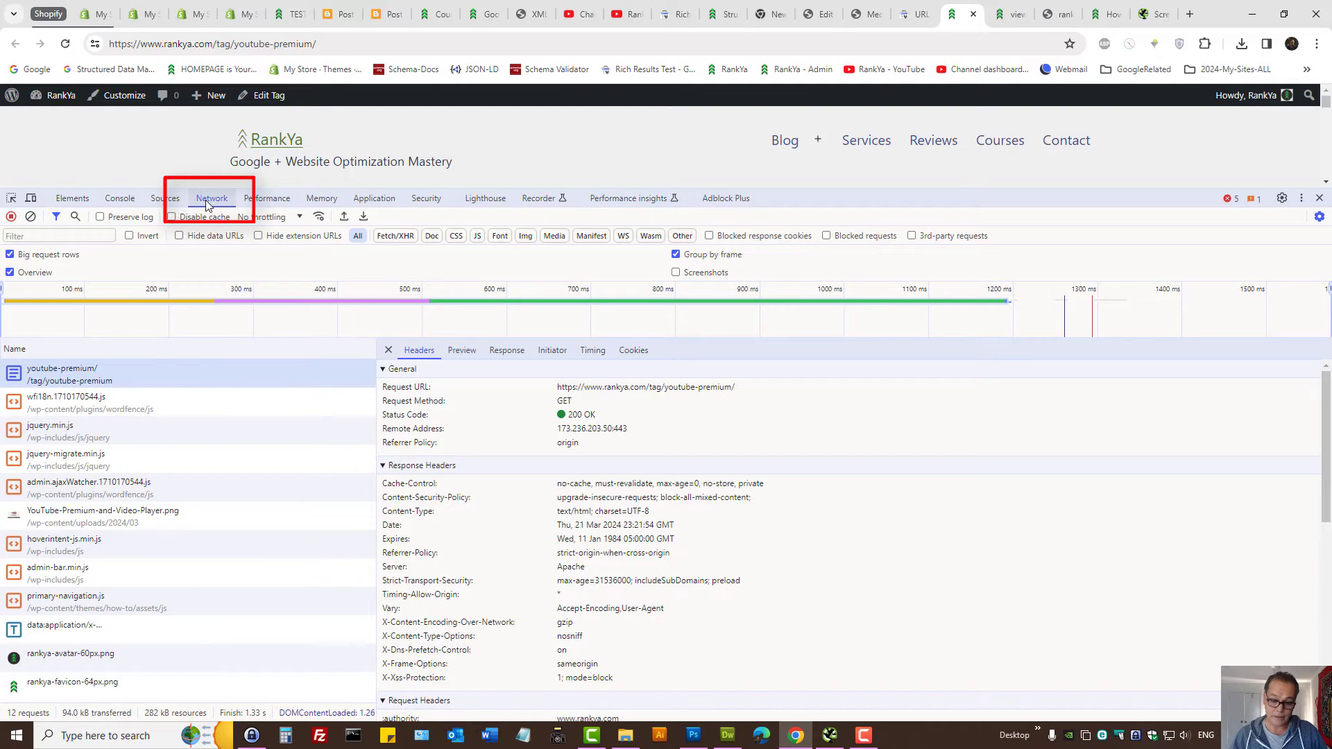
pyautogui.moveTo(6, 355)
pyautogui.mouseDown()
pyautogui.moveTo(135, 399)
pyautogui.moveTo(6, 355)
pyautogui.mouseUp()
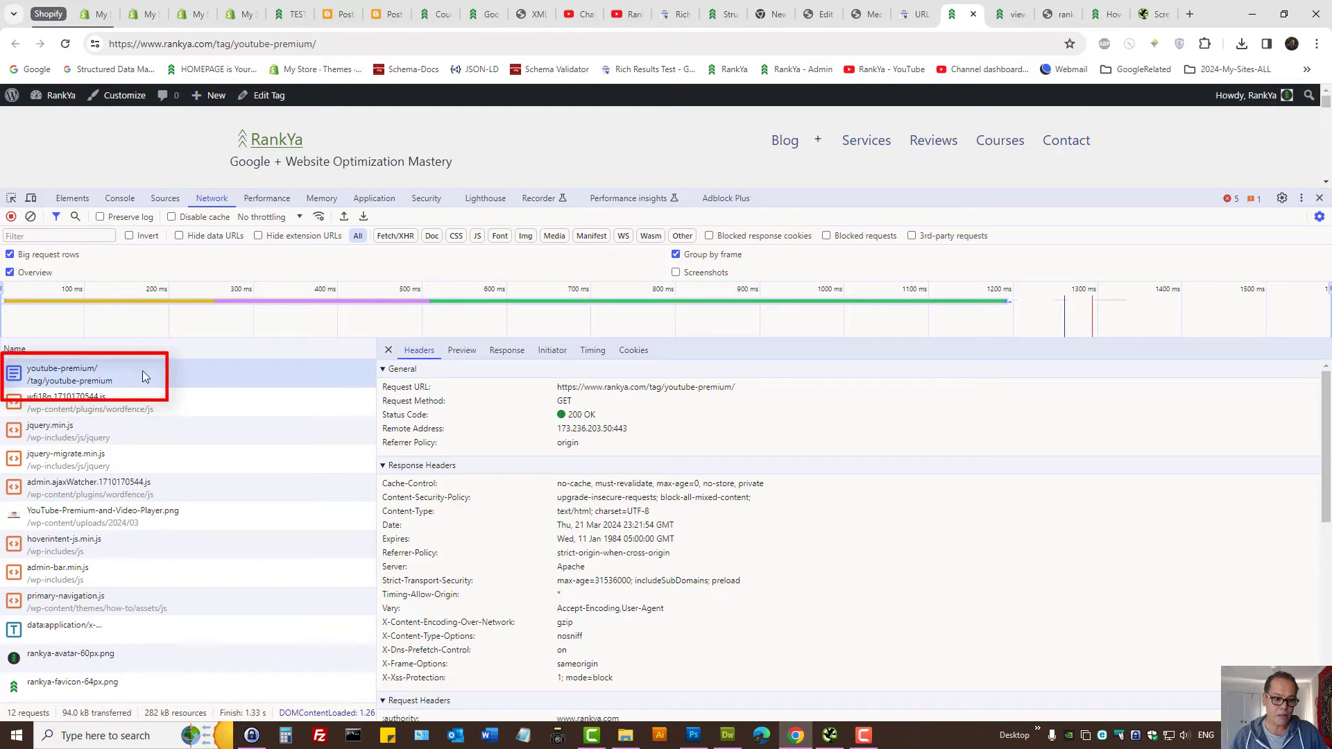
pyautogui.moveTo(380, 331)
pyautogui.mouseDown()
pyautogui.moveTo(380, 373)
pyautogui.moveTo(469, 342)
pyautogui.moveTo(382, 328)
pyautogui.mouseUp()
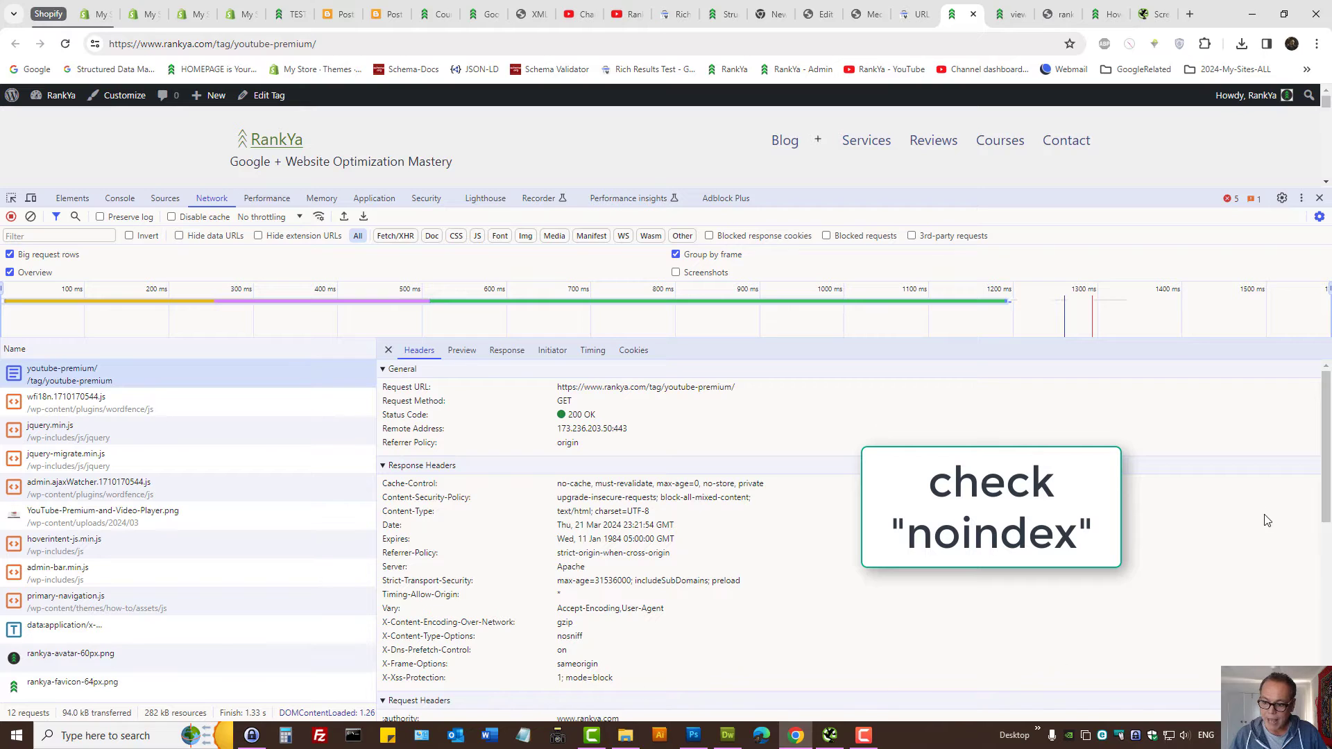
pyautogui.moveTo(1328, 483)
pyautogui.mouseDown()
pyautogui.moveTo(1328, 565)
pyautogui.moveTo(1328, 479)
pyautogui.mouseUp()
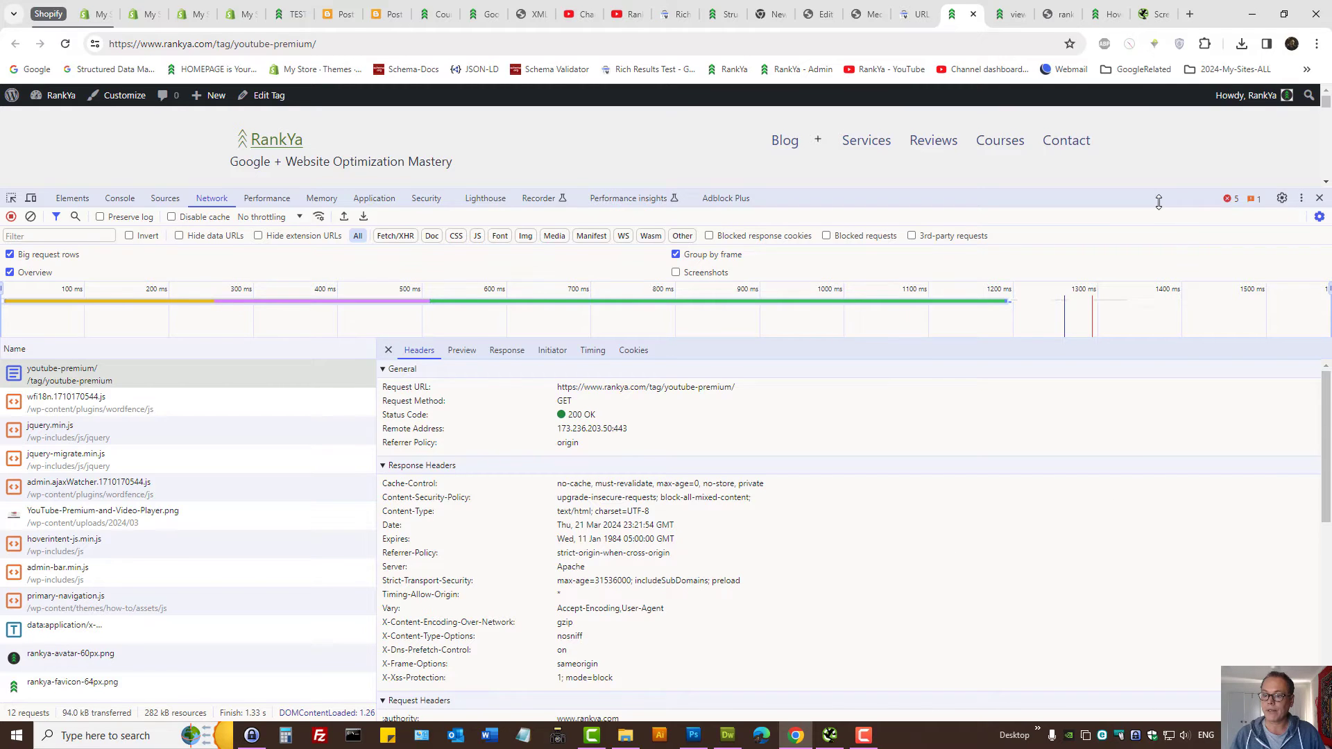
pyautogui.moveTo(1159, 189); pyautogui.dragTo(1096, 388)
# Step: Highlight the robots noindex meta line in source, then reopen the youtube-premium/ request headers
pyautogui.click(1000, 10)
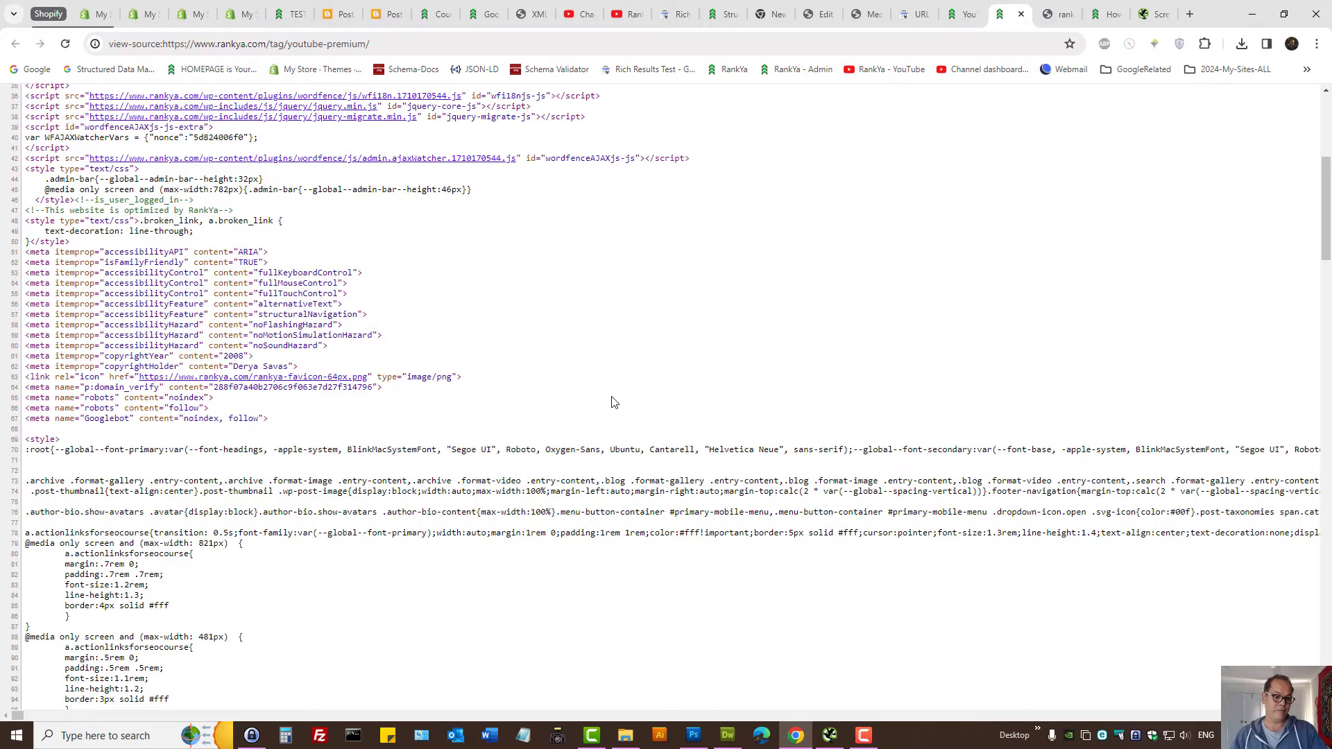
pyautogui.tripleClick(77, 398)
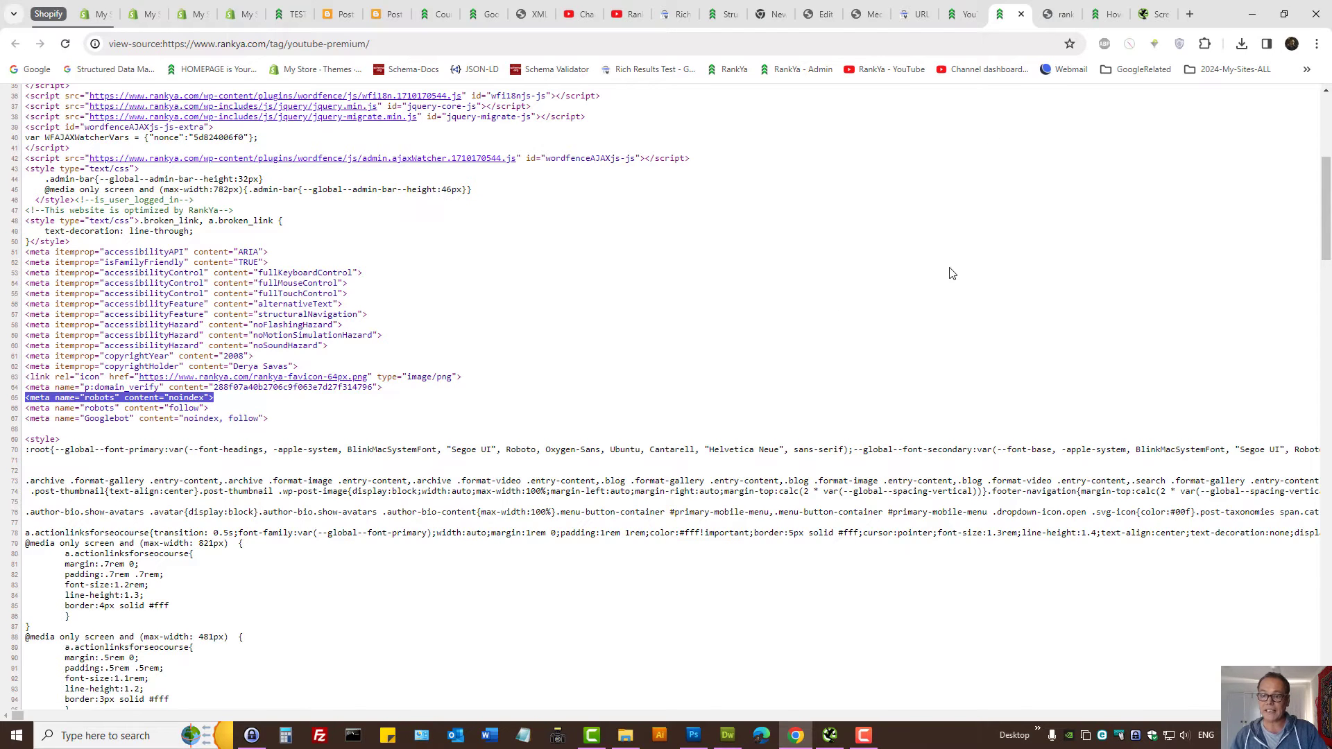
pyautogui.click(965, 12)
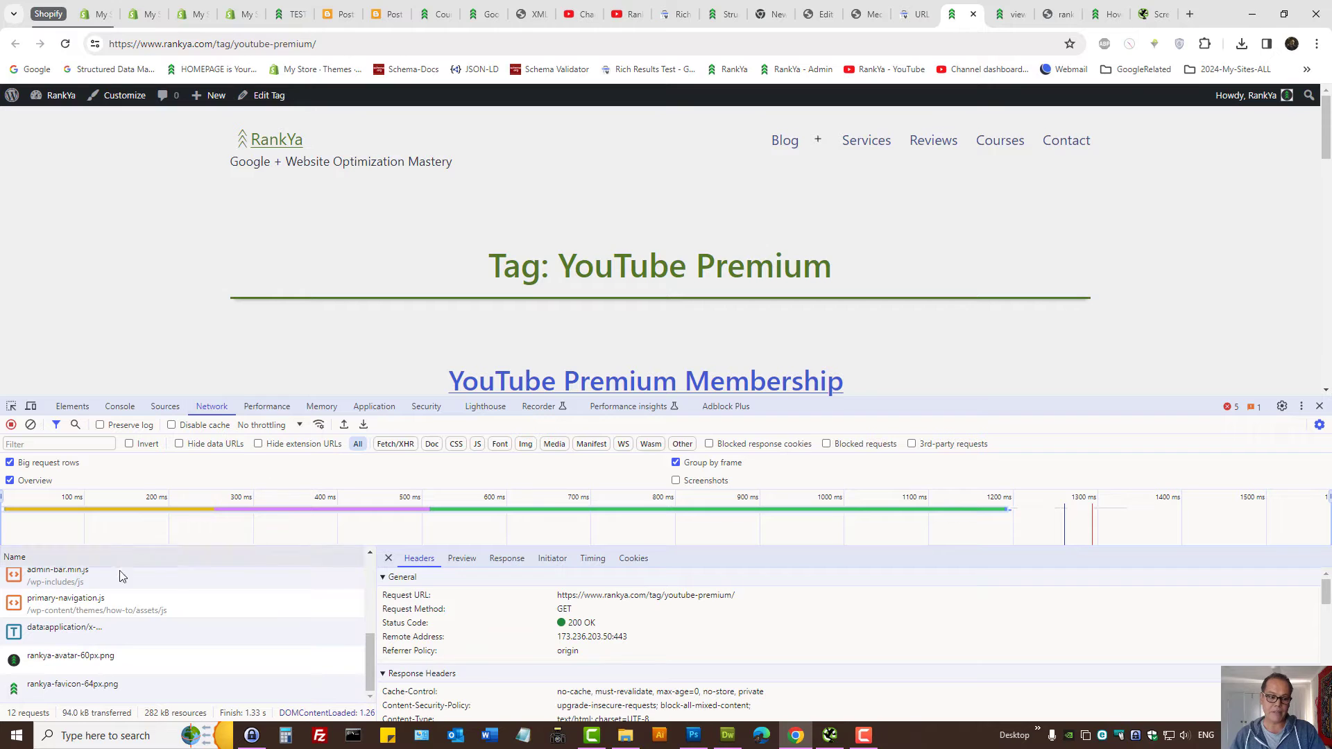
pyautogui.scroll(3, 119, 576)
pyautogui.click(175, 590)
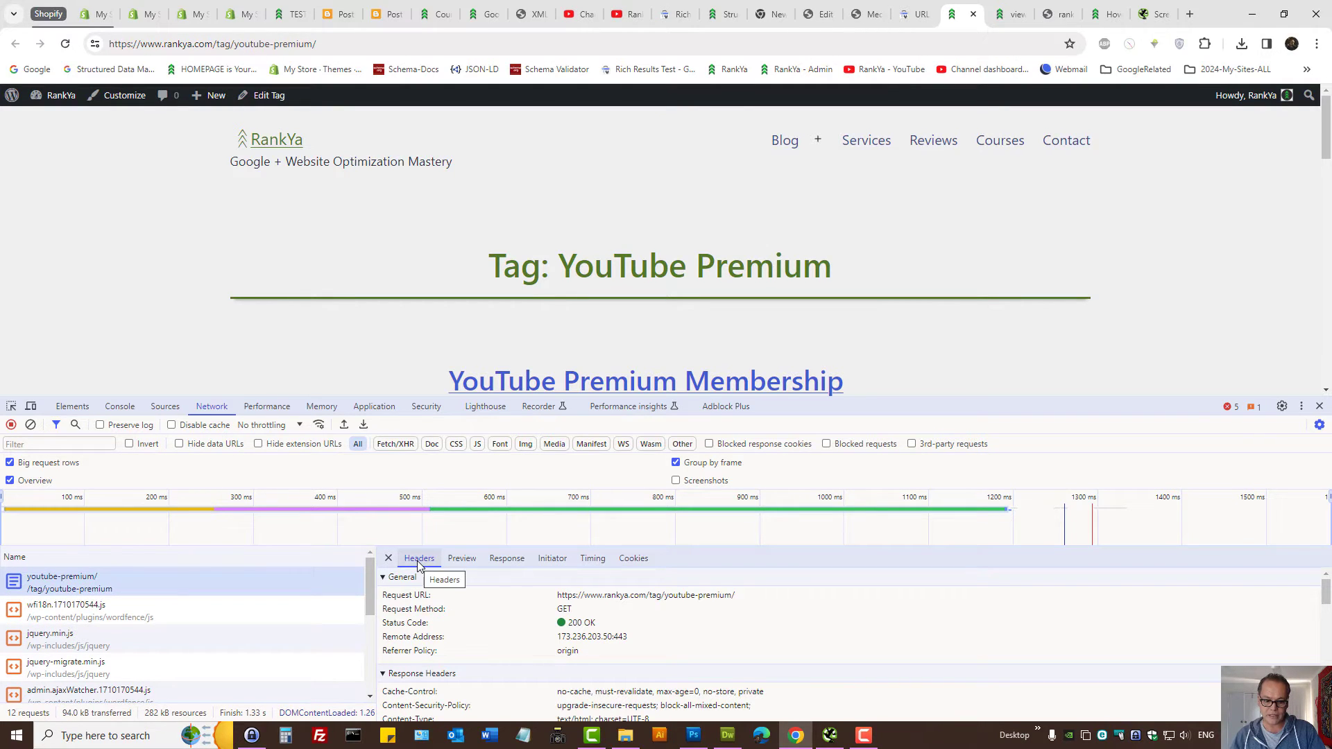
pyautogui.moveTo(844, 399); pyautogui.dragTo(805, 191)
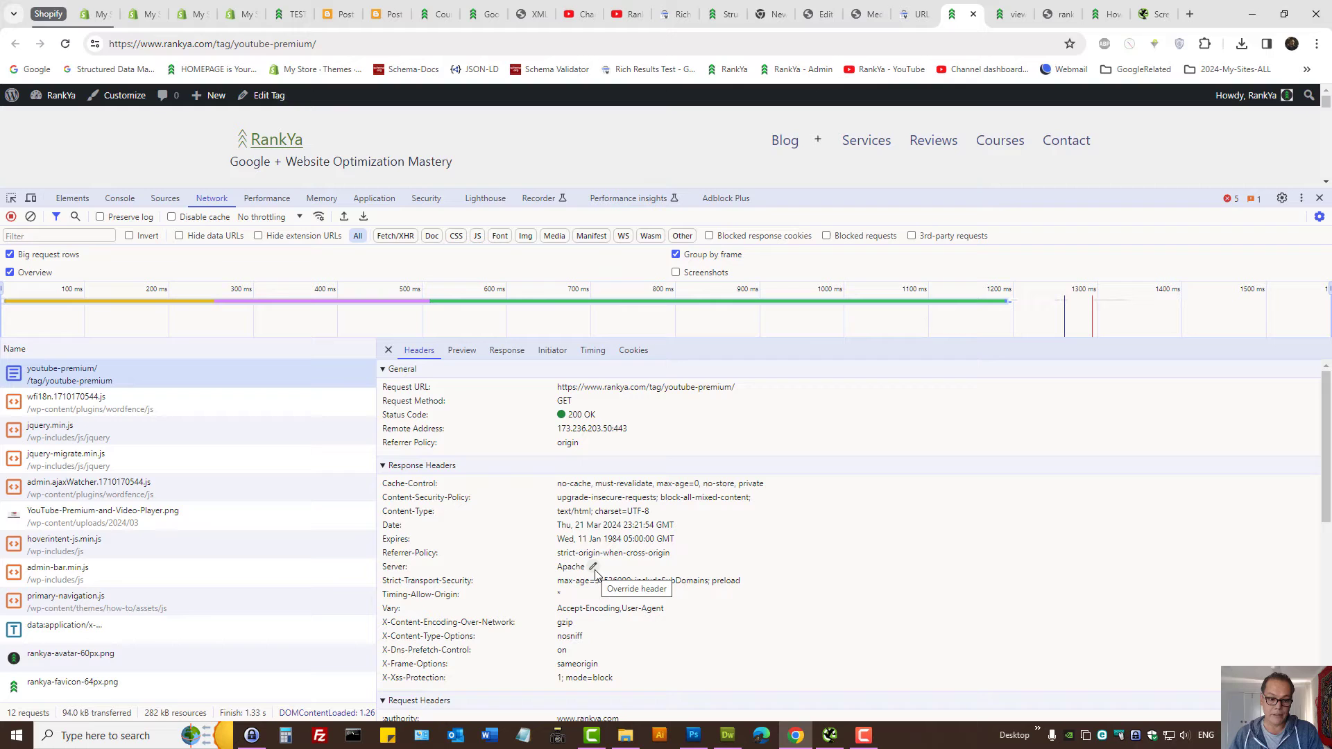
# Step: Compare the page source's robots meta tag against the request headers
pyautogui.hotkey('ctrl', 'u')
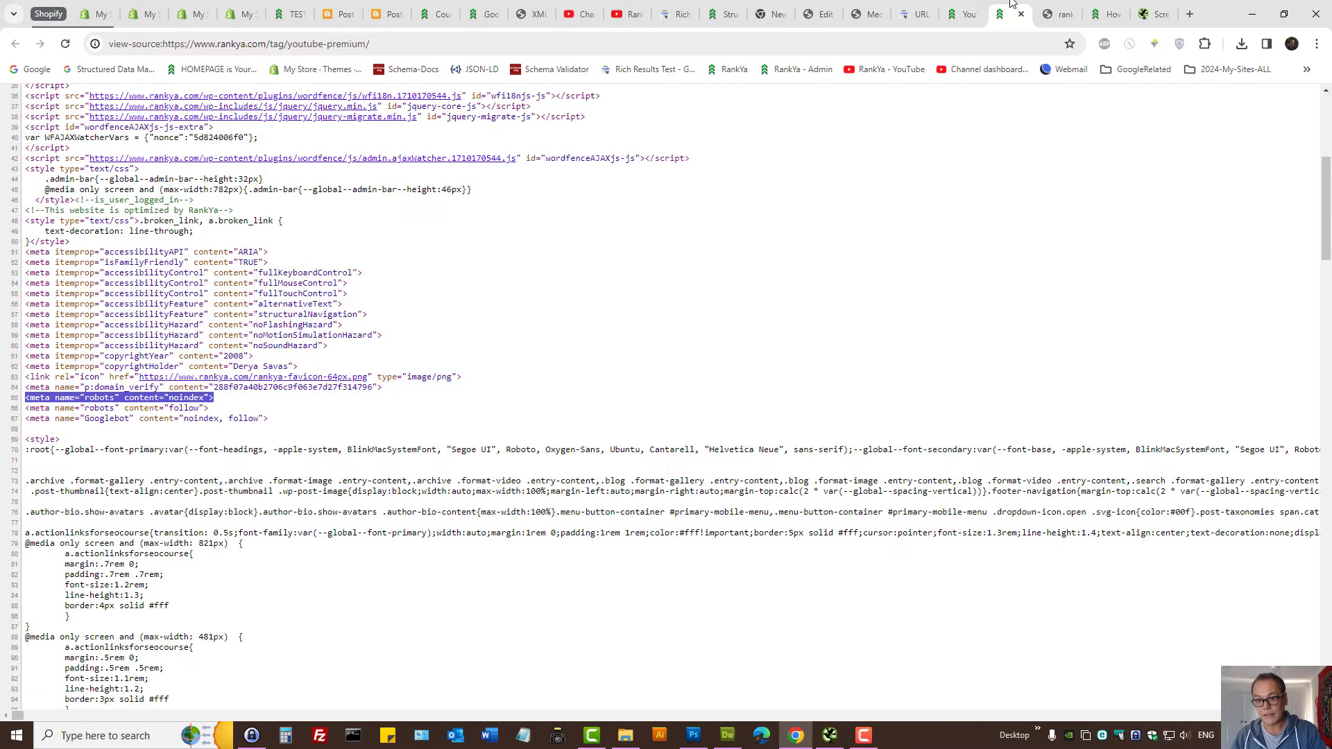
pyautogui.click(963, 14)
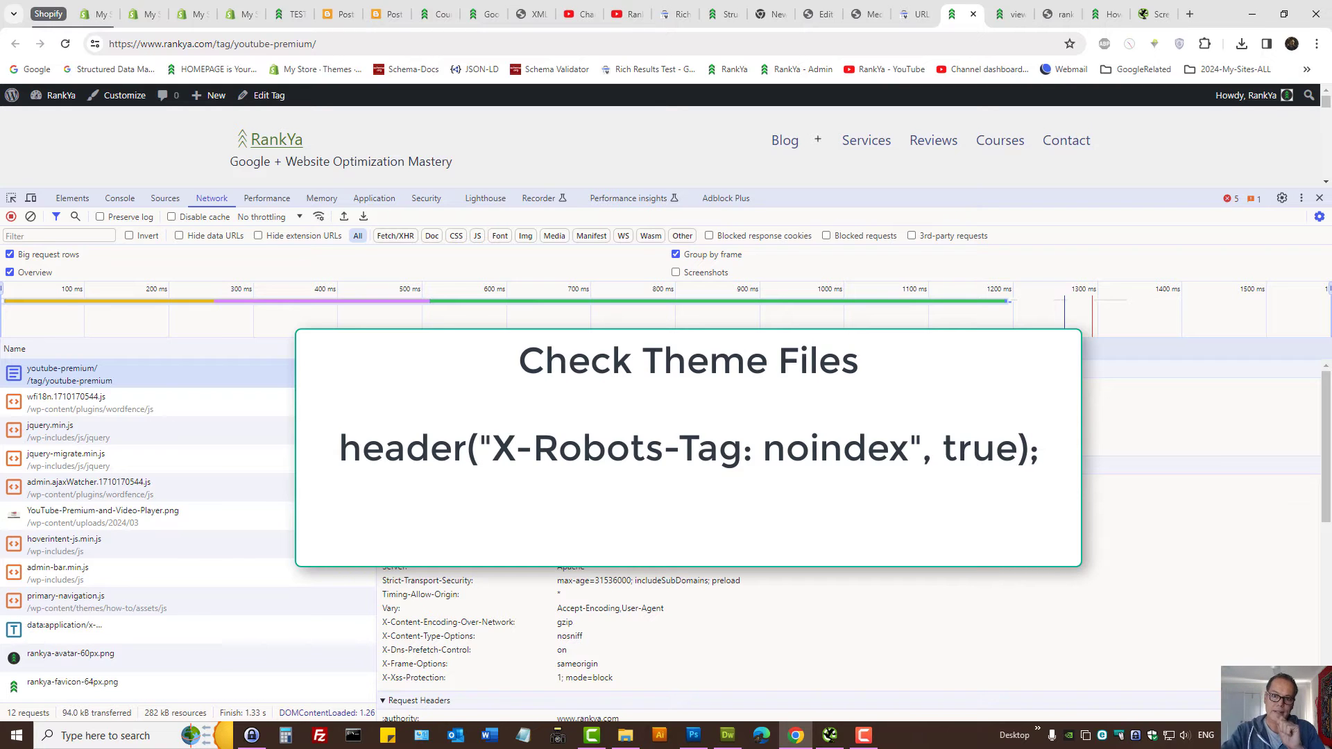
pyautogui.click(1010, 13)
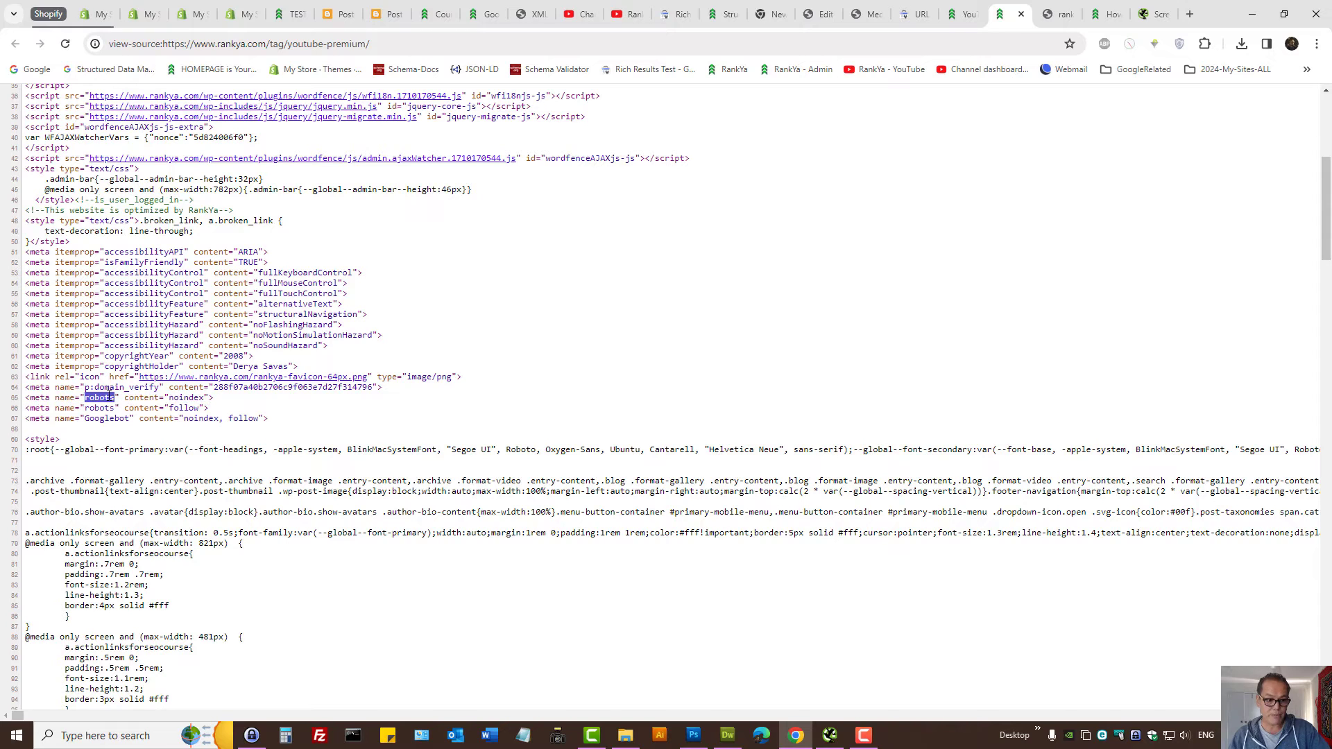
pyautogui.hotkey('ctrl', 'shift', 'Tab')
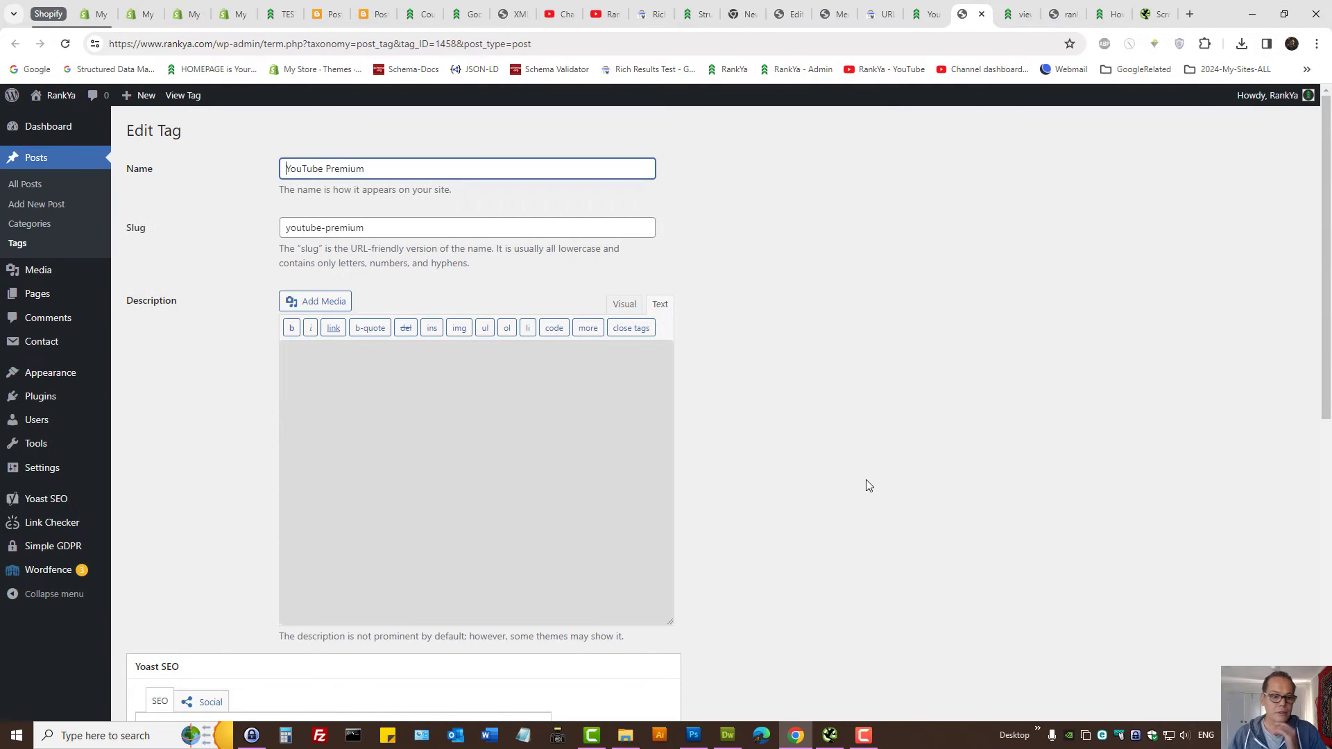
# Step: Set Yoast's 'Allow search engines to show this content' to Yes for the tag and save
pyautogui.scroll(-5, 869, 484)
pyautogui.scroll(-3, 868, 485)
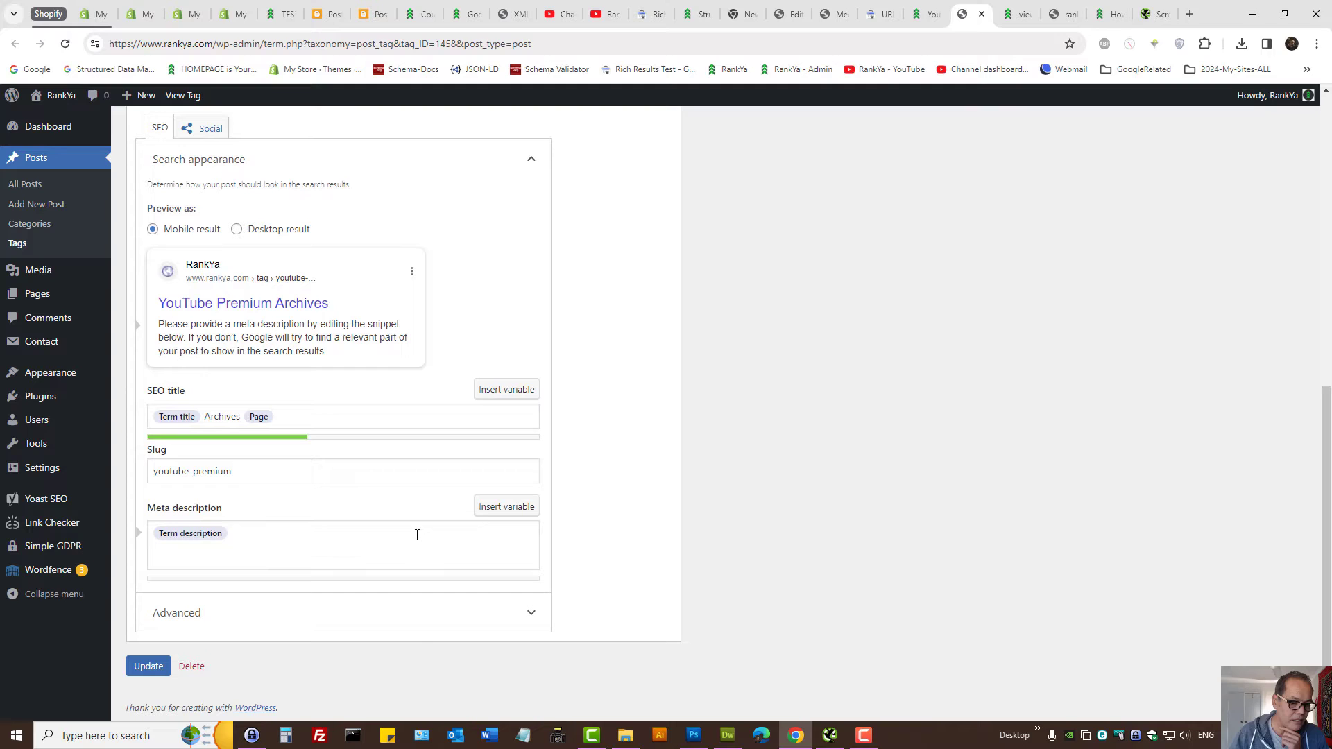
pyautogui.click(414, 615)
pyautogui.scroll(-2, 625, 535)
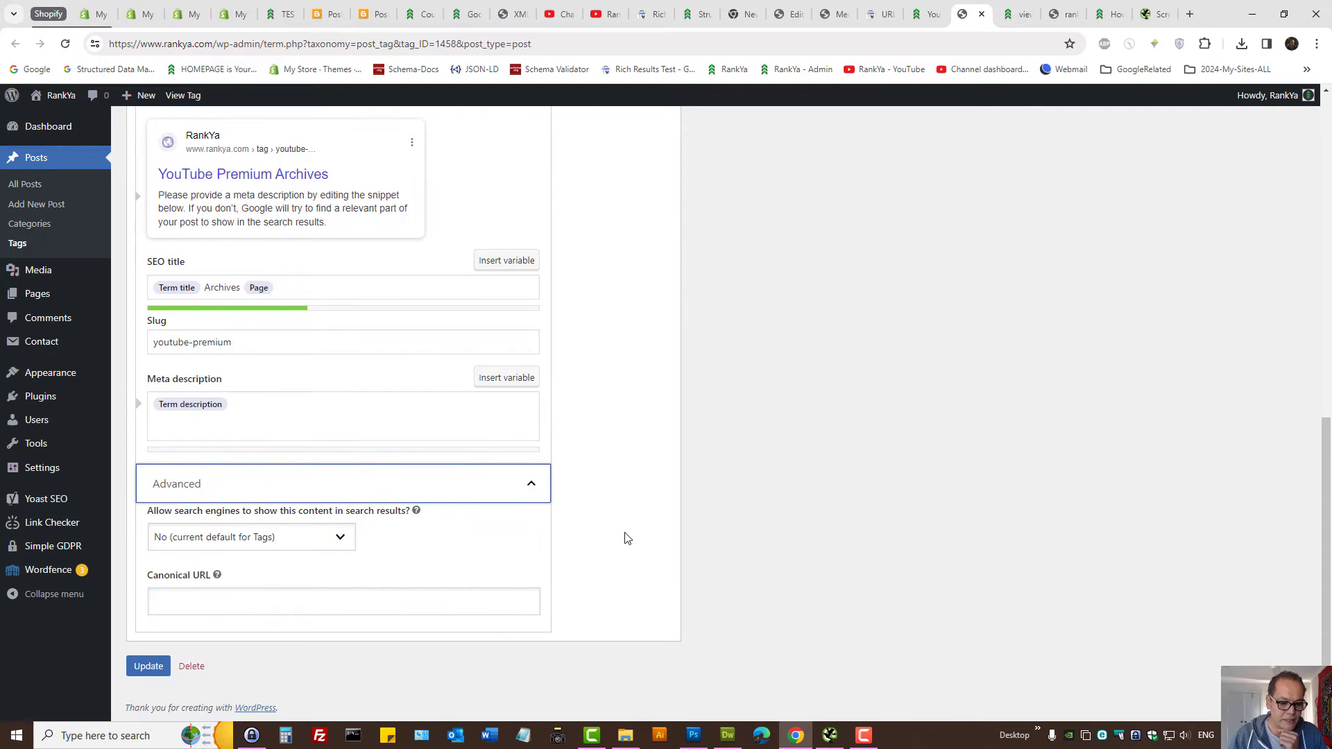
pyautogui.click(173, 547)
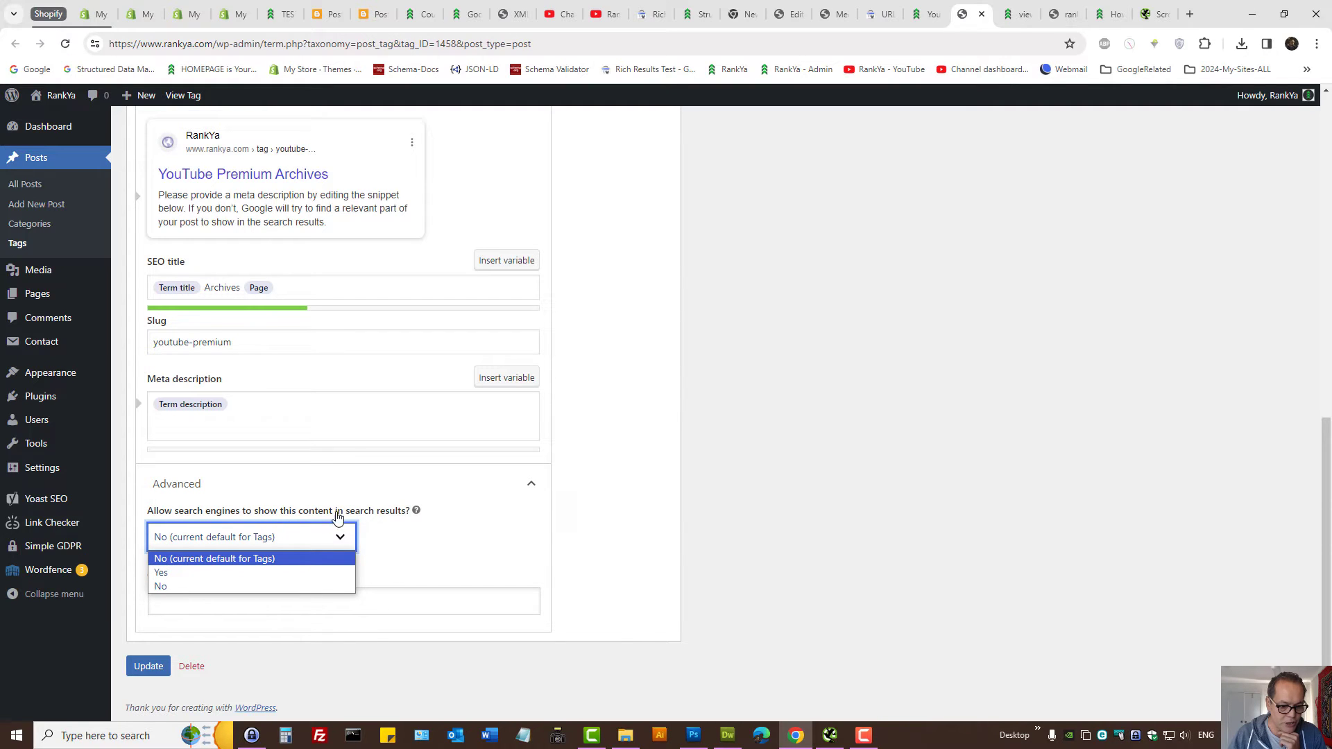
pyautogui.click(167, 572)
pyautogui.click(149, 666)
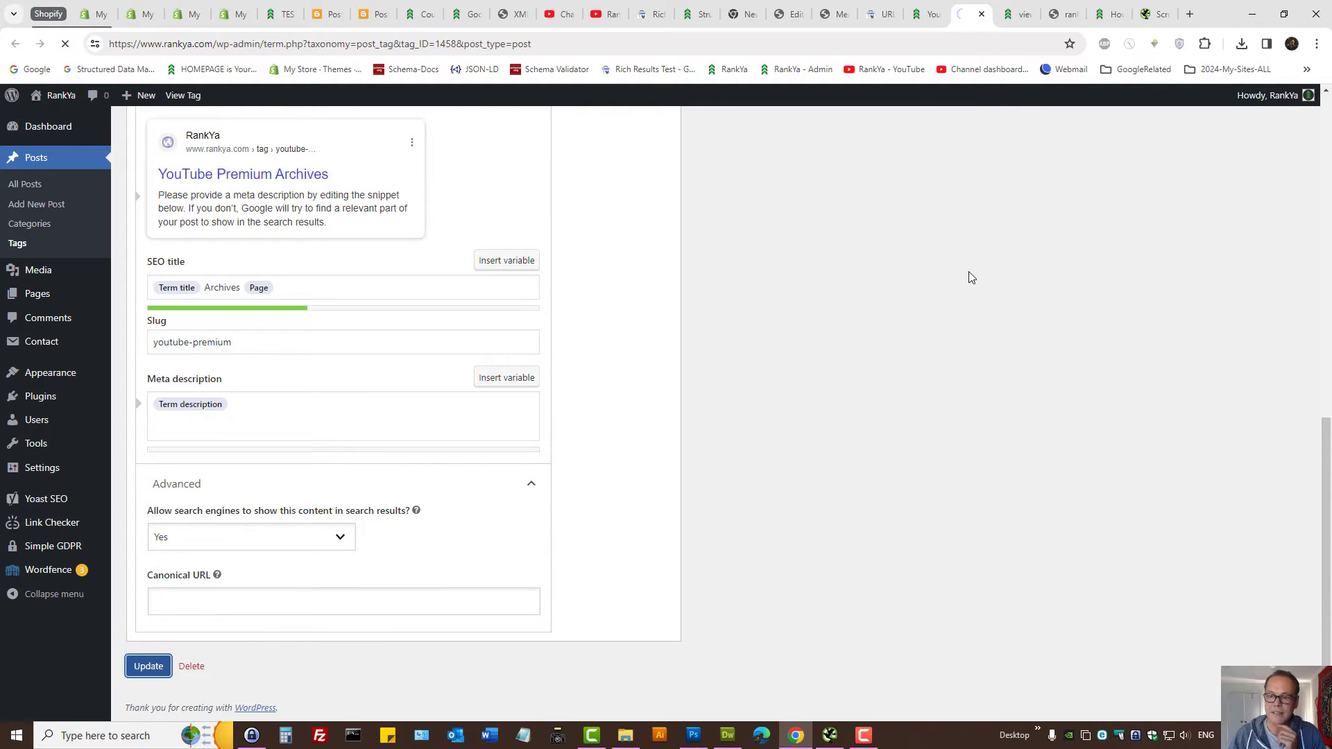
pyautogui.hotkey('ctrl', 'Tab')
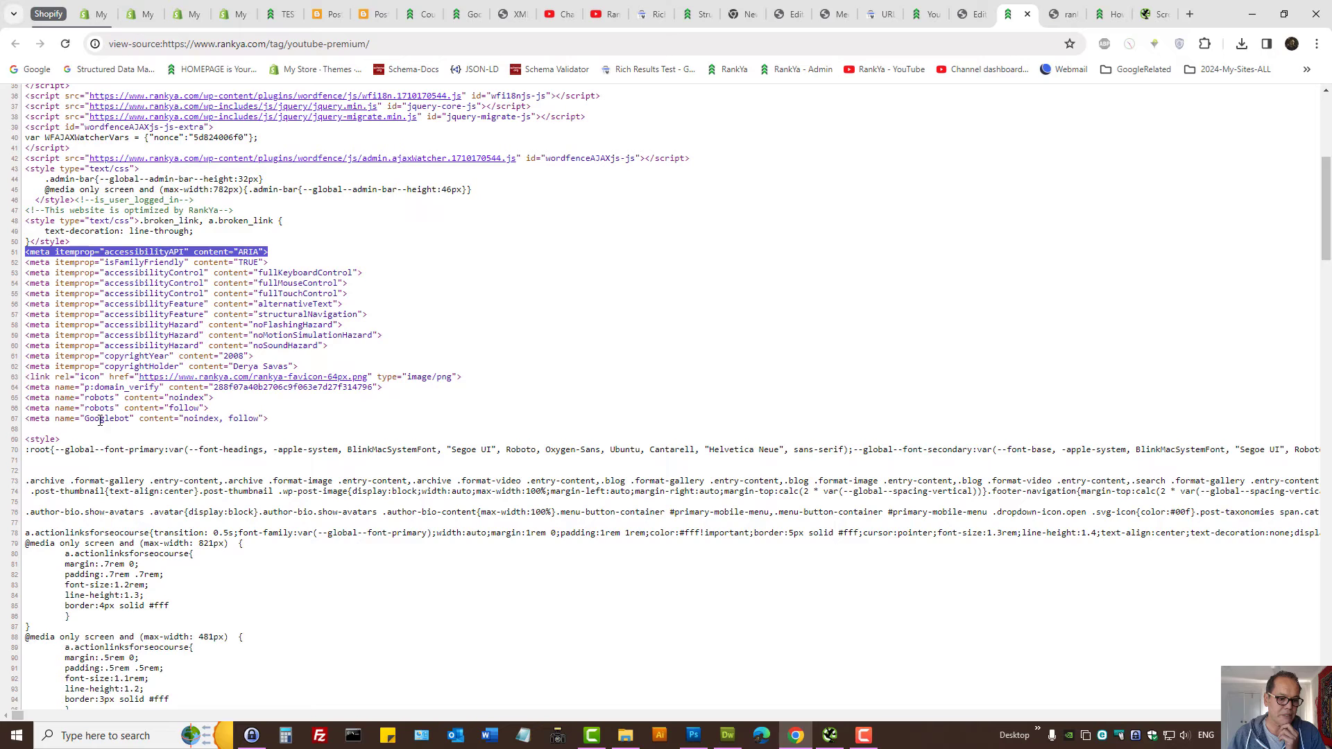
# Step: Reload the tag page source to check its robots meta tags
pyautogui.click(65, 43)
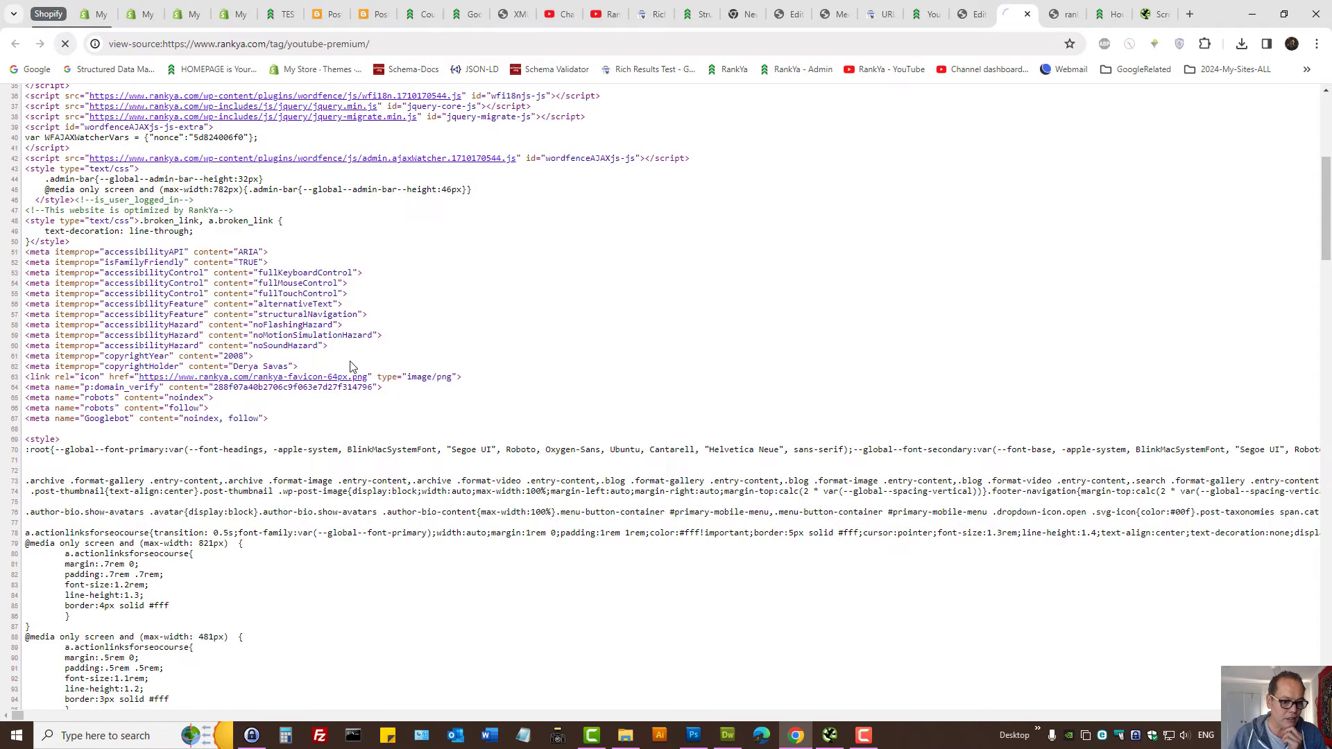
pyautogui.scroll(-10, 353, 368)
pyautogui.scroll(10, 324, 467)
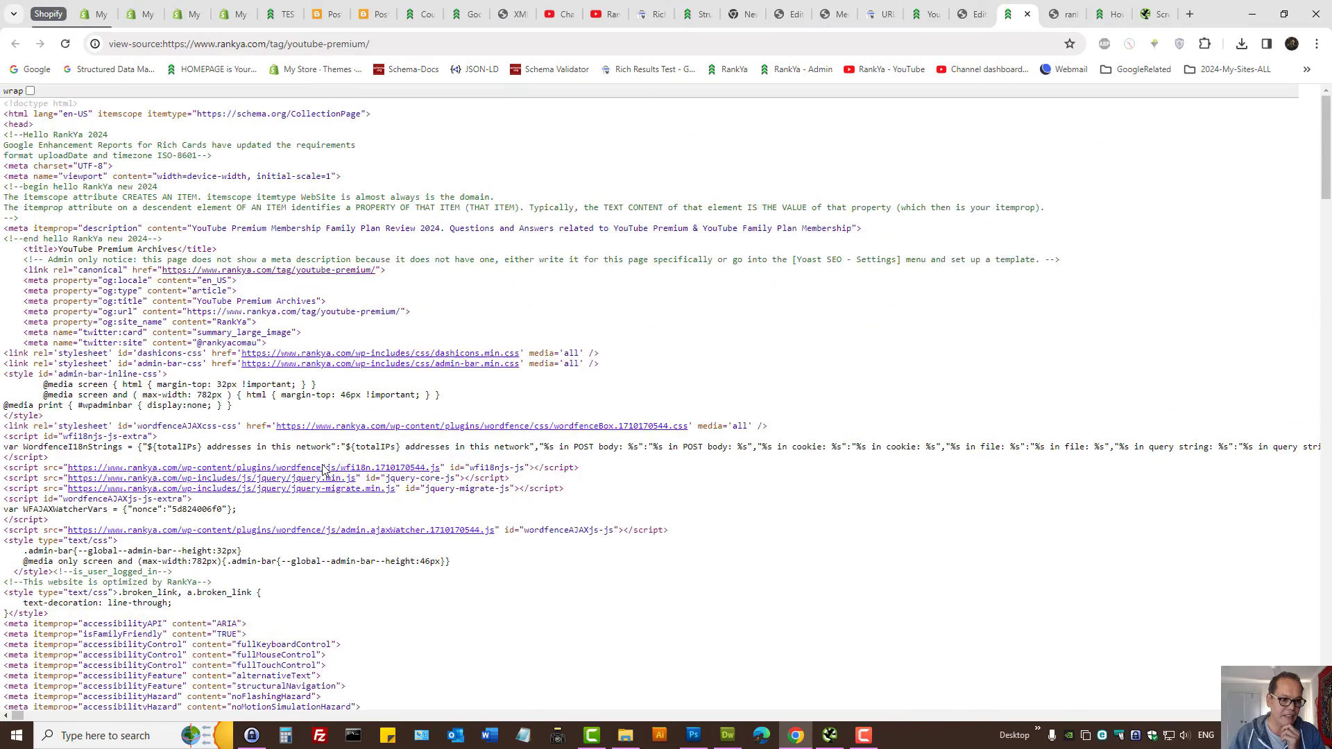
pyautogui.scroll(-8, 324, 467)
pyautogui.scroll(6, 324, 470)
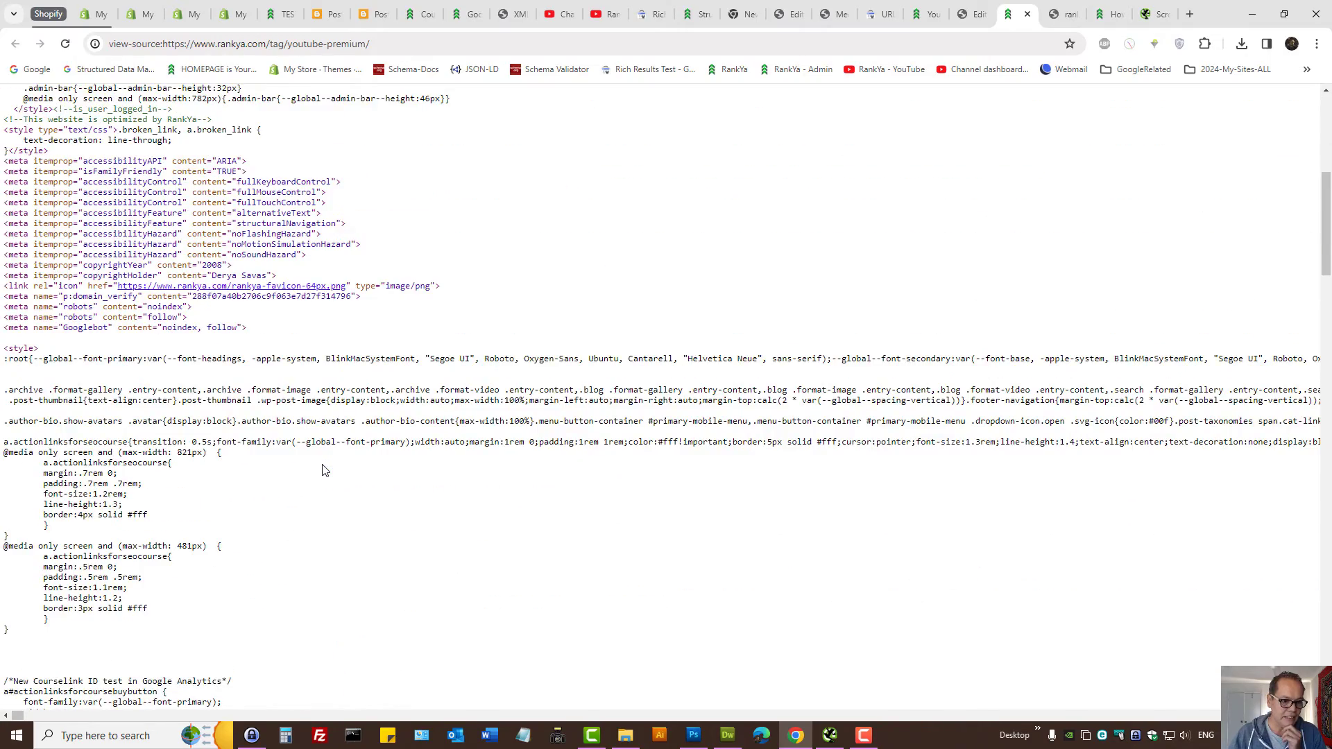
# Step: Revert the tag's search visibility to the default No in Yoast and save
pyautogui.click(971, 13)
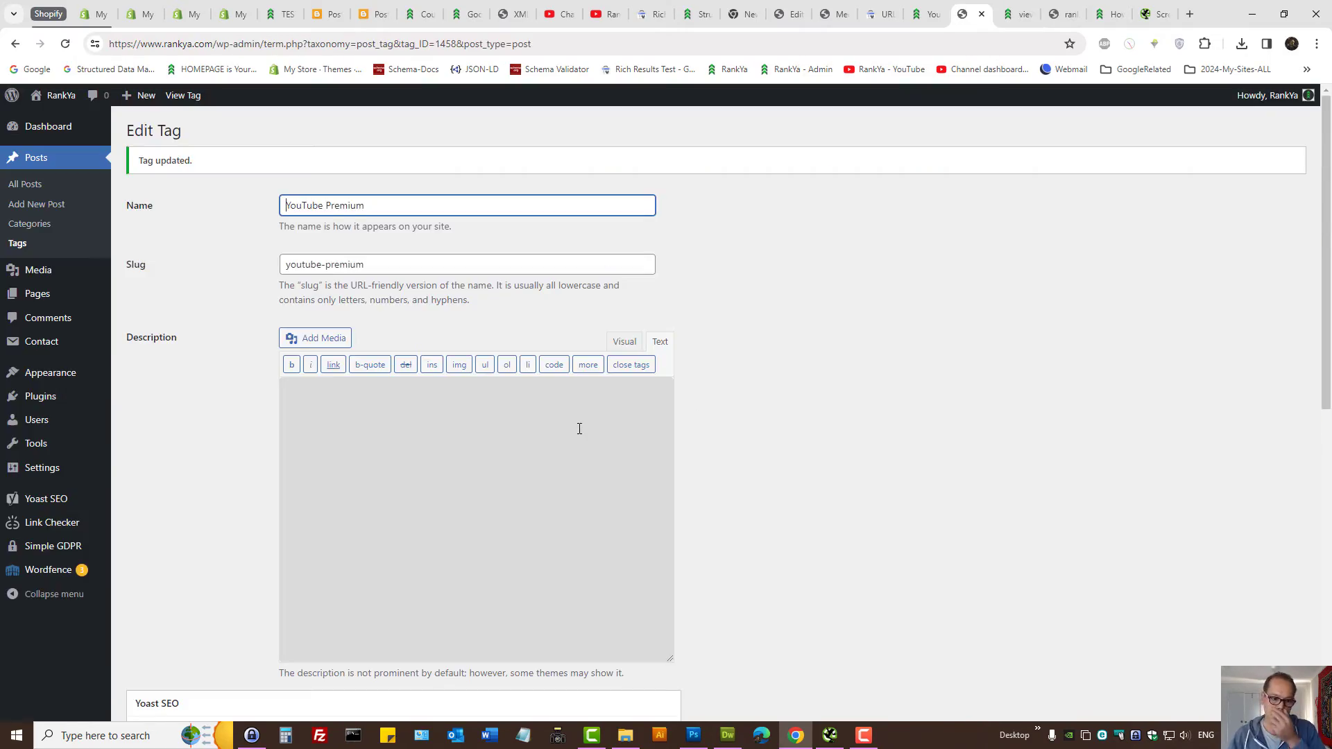
pyautogui.scroll(-9, 580, 429)
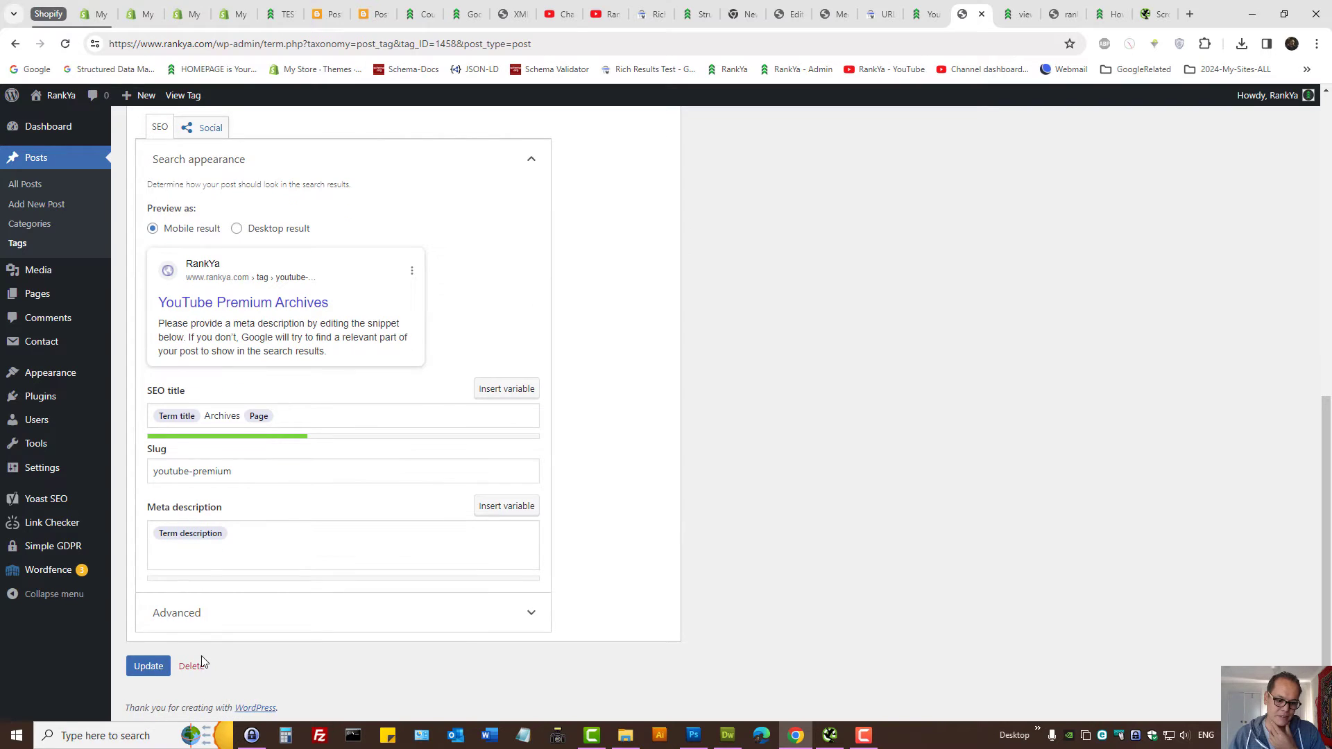
pyautogui.click(195, 626)
pyautogui.click(174, 666)
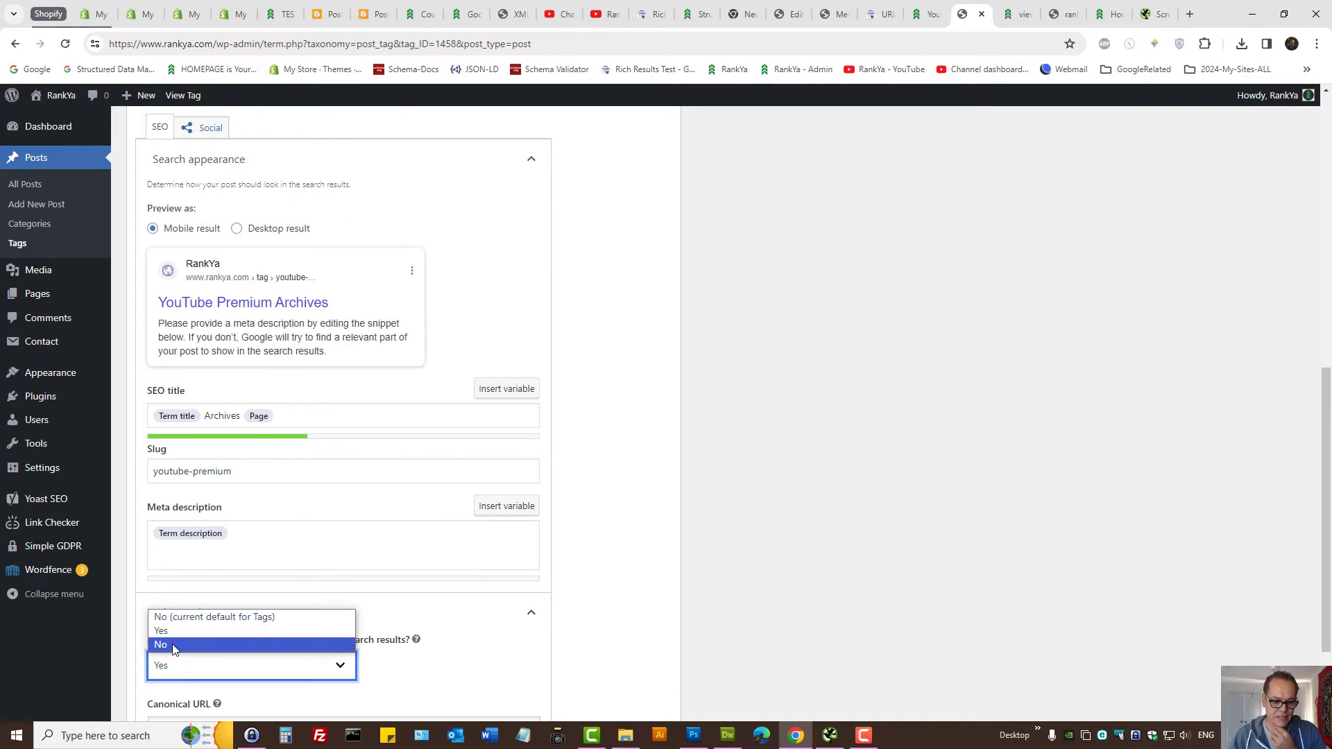
pyautogui.click(208, 616)
pyautogui.scroll(-2, 449, 646)
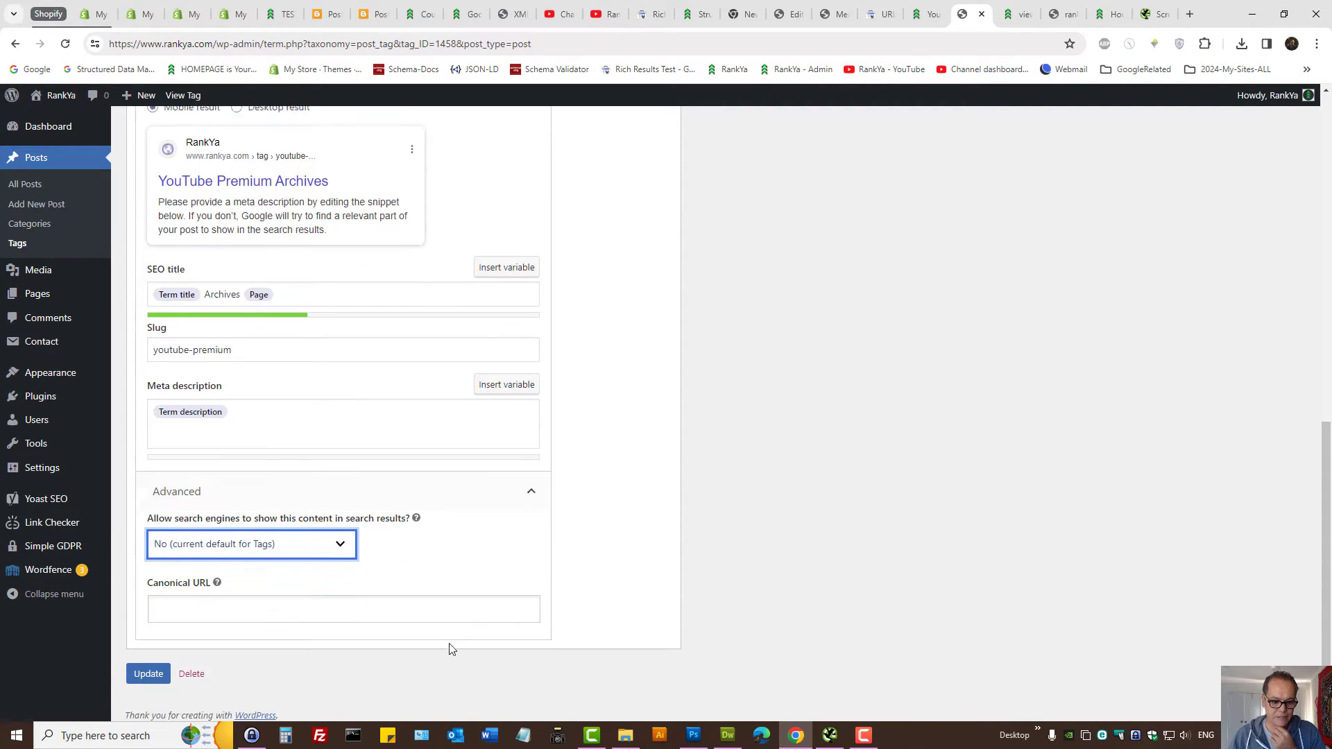
pyautogui.click(146, 668)
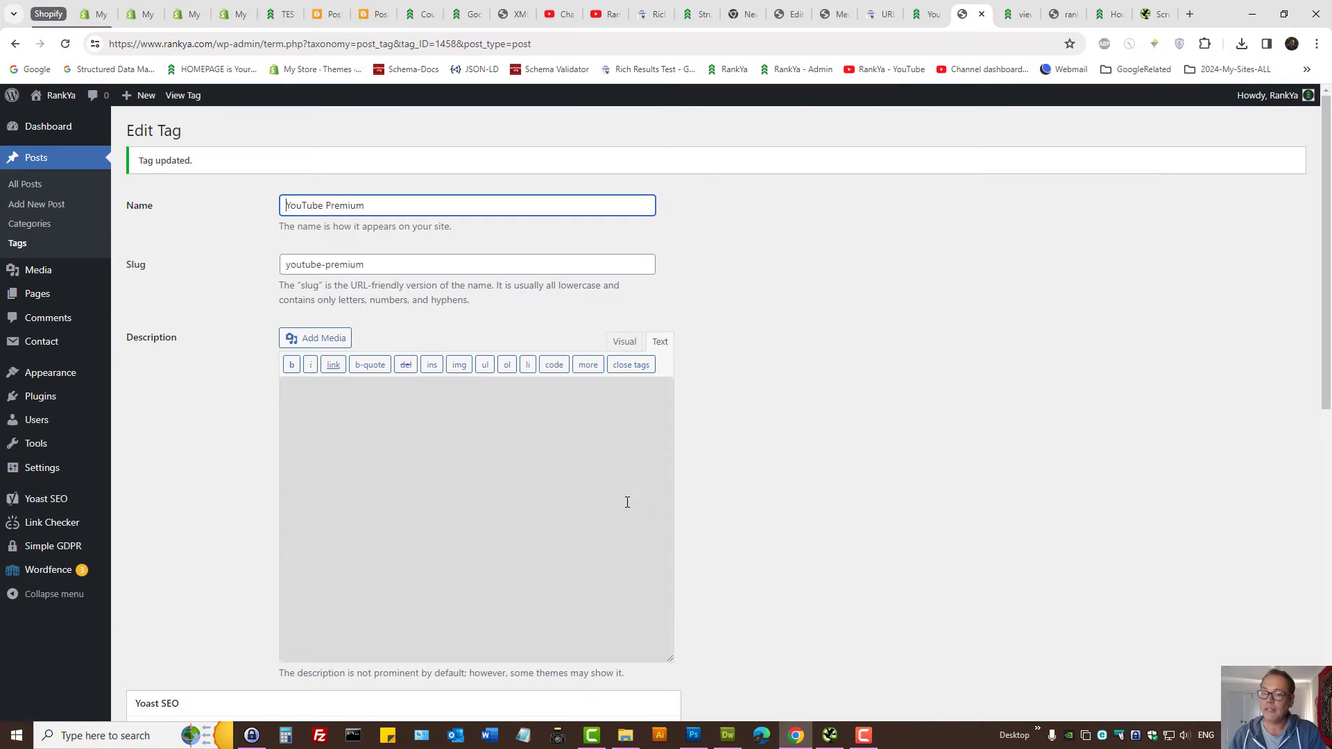
# Step: Switch to Dreamweaver showing the RankYa2024 site files
pyautogui.scroll(-9, 785, 502)
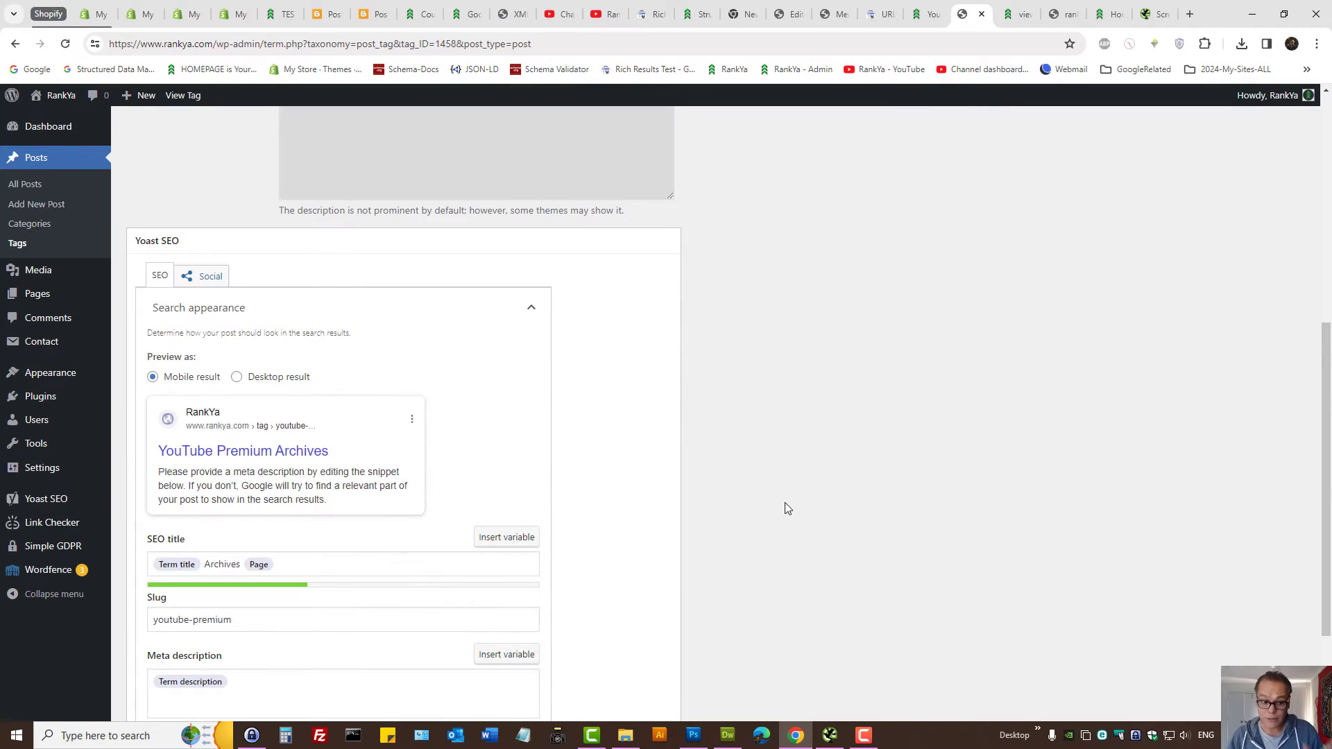
pyautogui.click(727, 735)
pyautogui.scroll(-5, 1098, 563)
pyautogui.scroll(-3, 1098, 564)
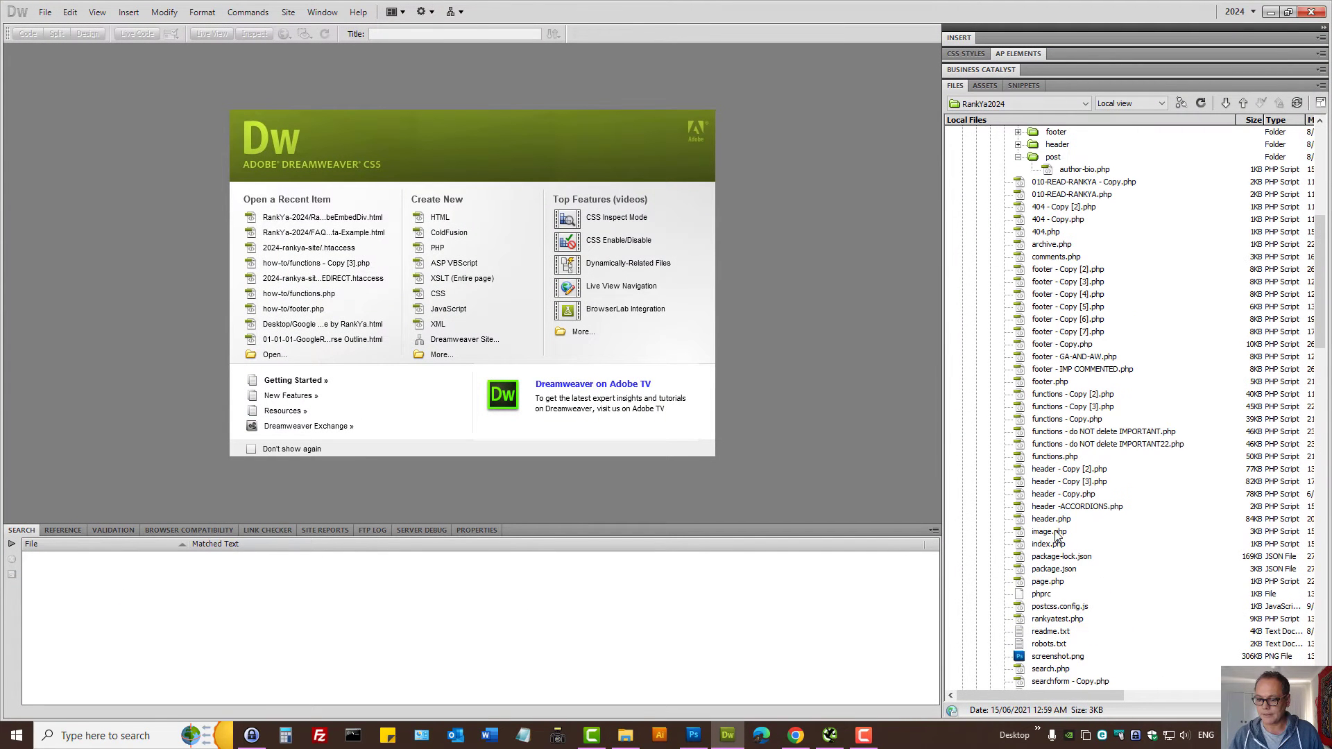
# Step: Open the theme's header.php in Code view and give the code more screen room
pyautogui.doubleClick(1051, 519)
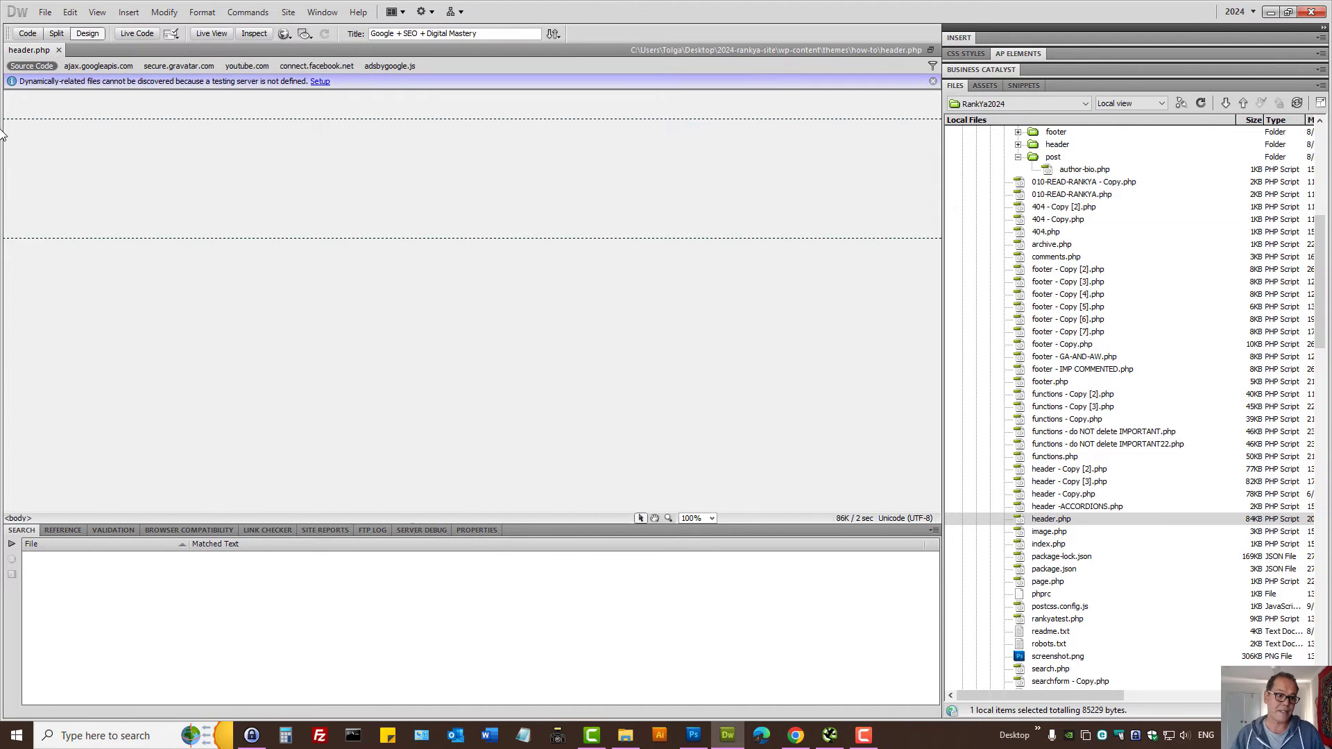
pyautogui.hotkey('ctrl', '`')
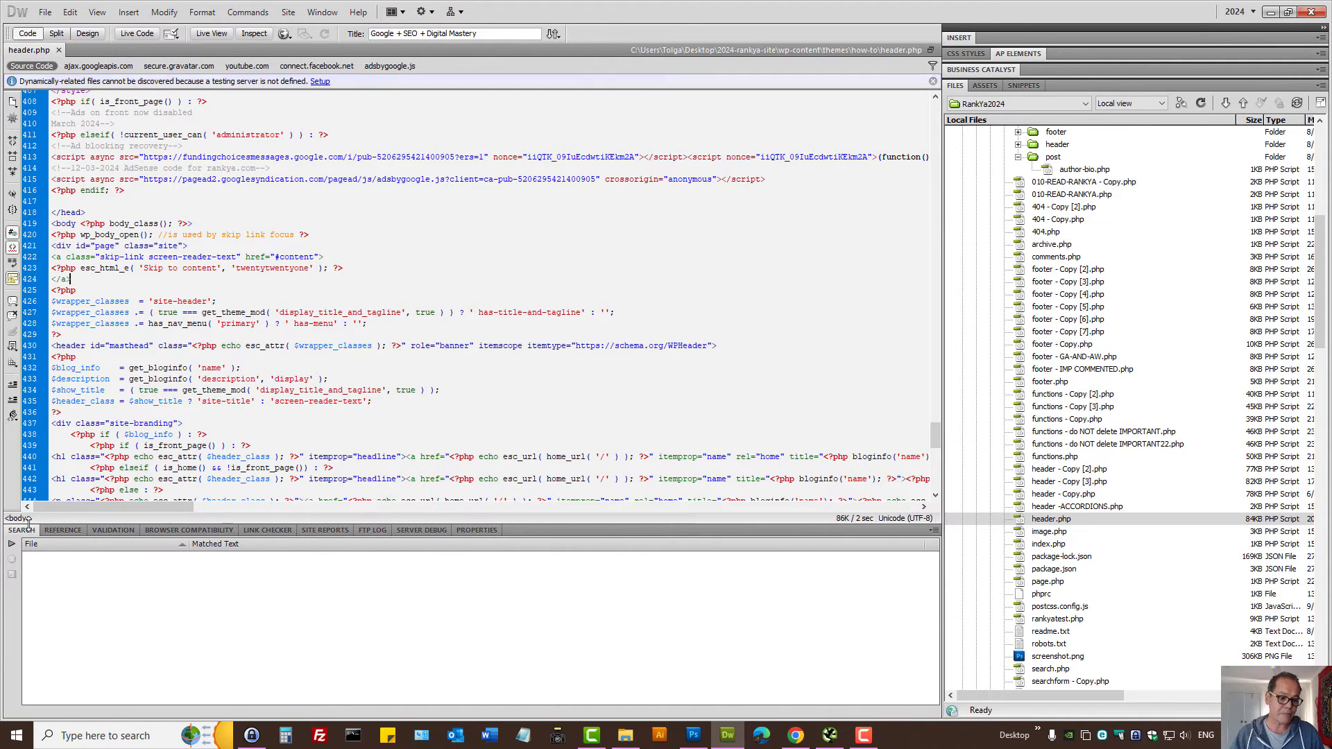
pyautogui.press('F7')
# Step: Scroll to lines 140–142 and highlight the robots noindex meta tag in the else branch
pyautogui.scroll(20, 231, 384)
pyautogui.scroll(20, 231, 384)
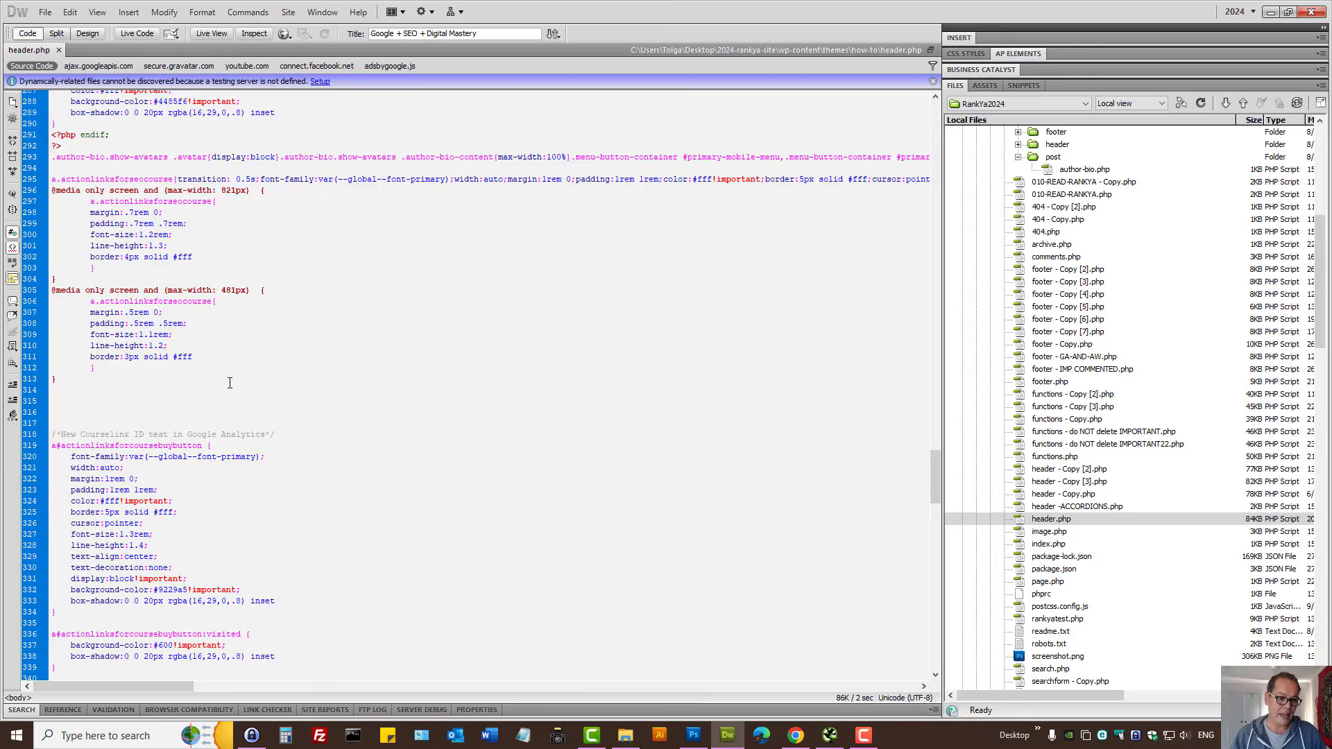
pyautogui.scroll(3, 228, 366)
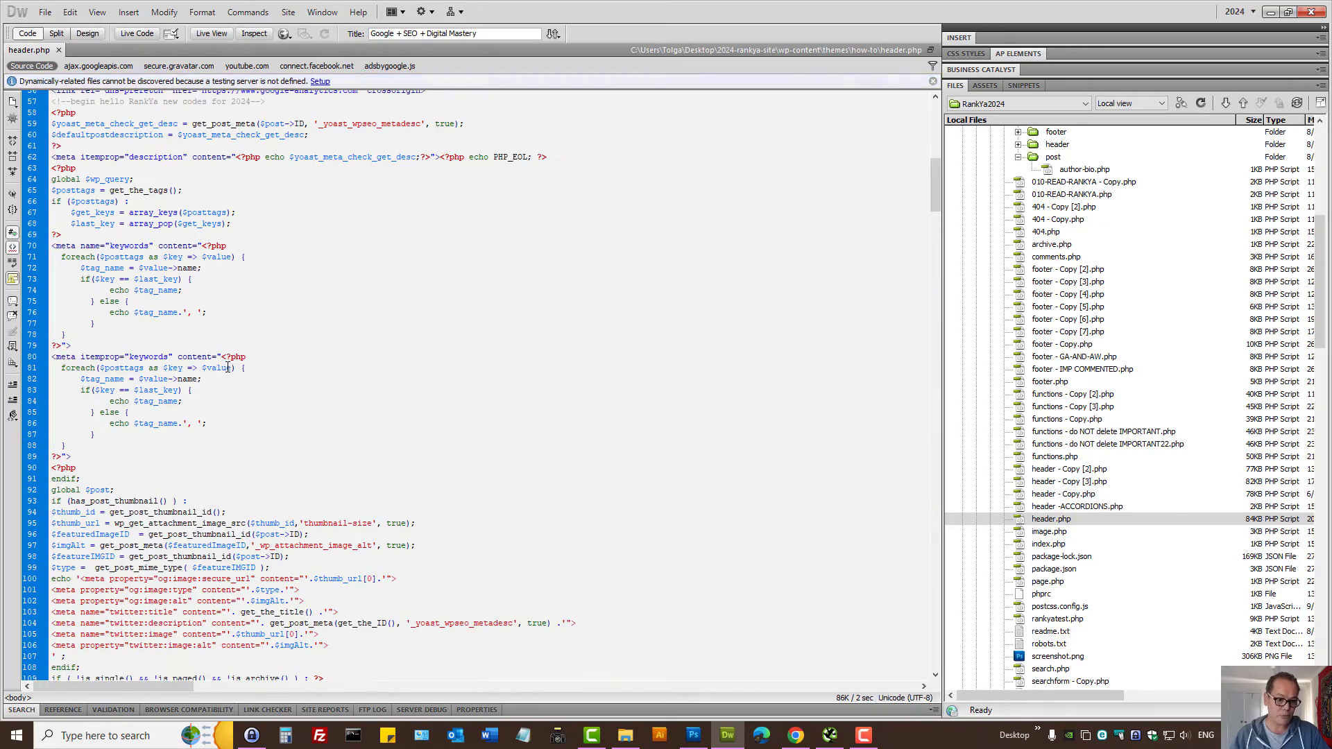
pyautogui.scroll(-13, 342, 460)
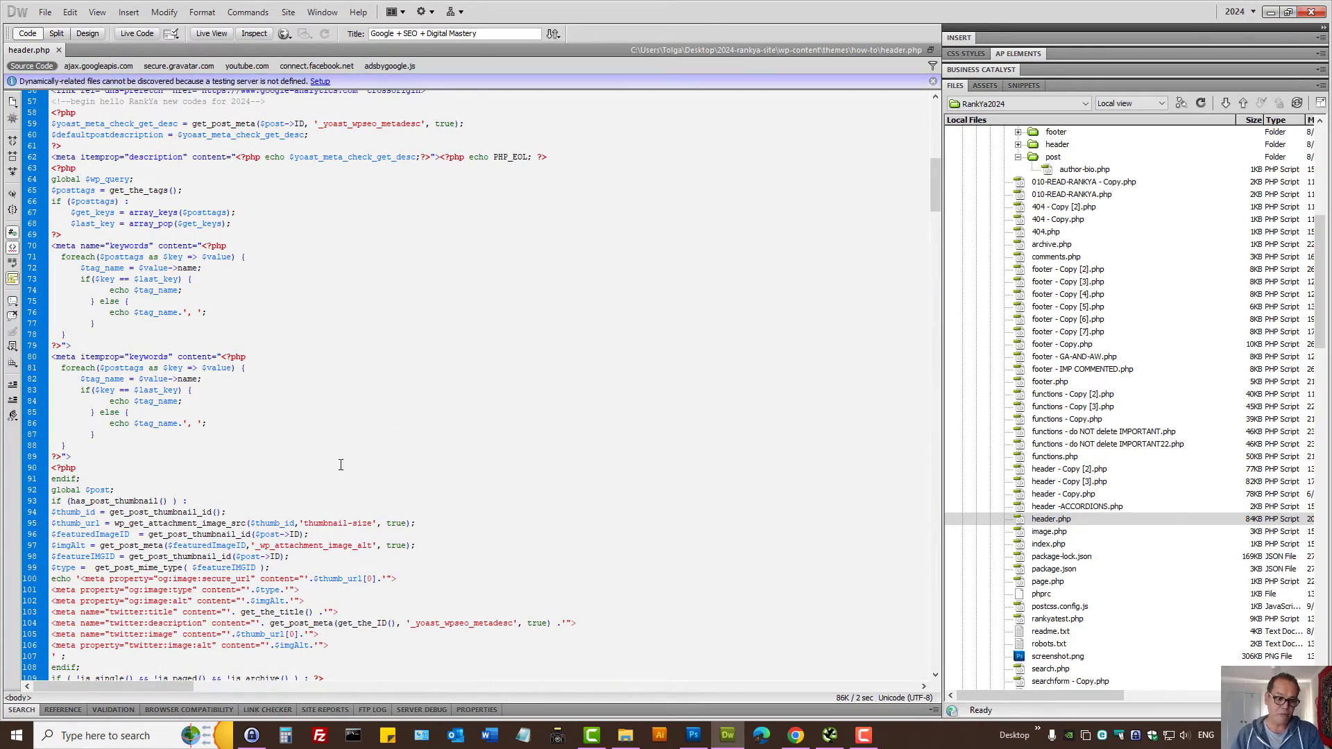
pyautogui.scroll(-3, 297, 486)
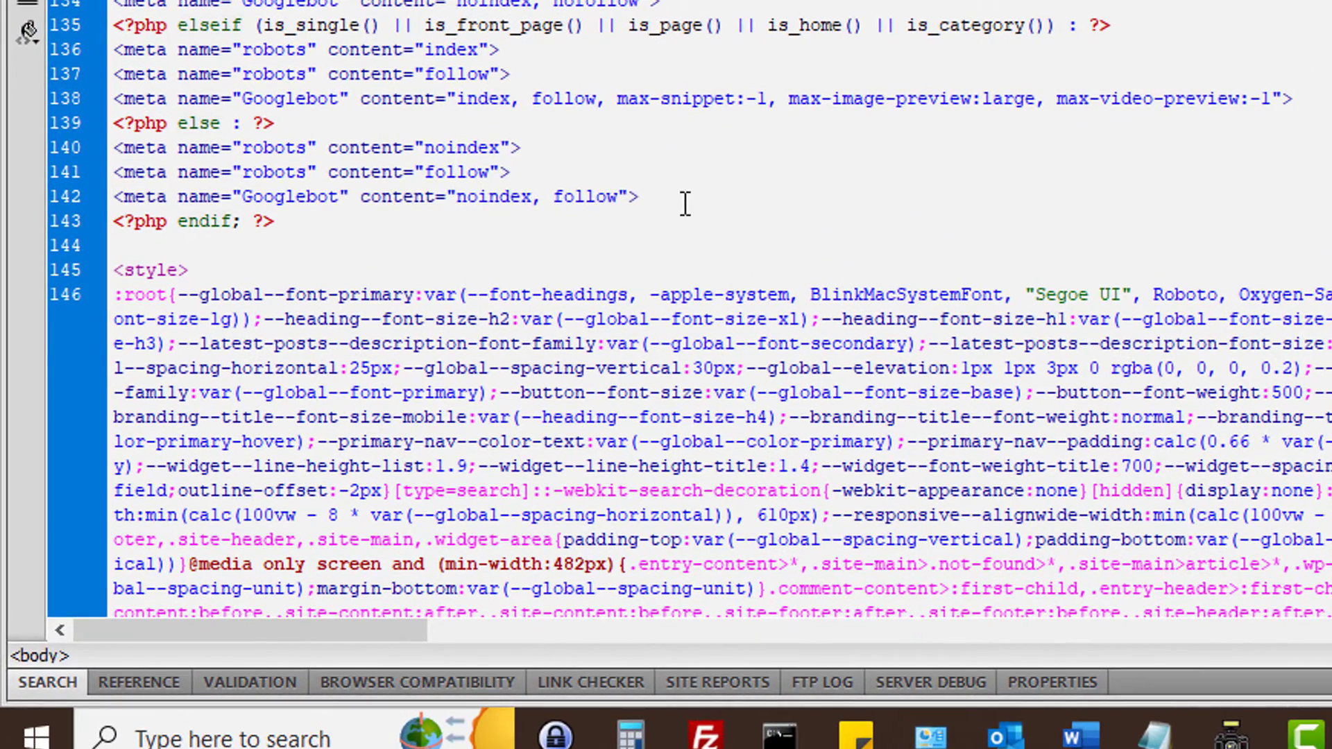
pyautogui.moveTo(295, 489); pyautogui.dragTo(18, 470)
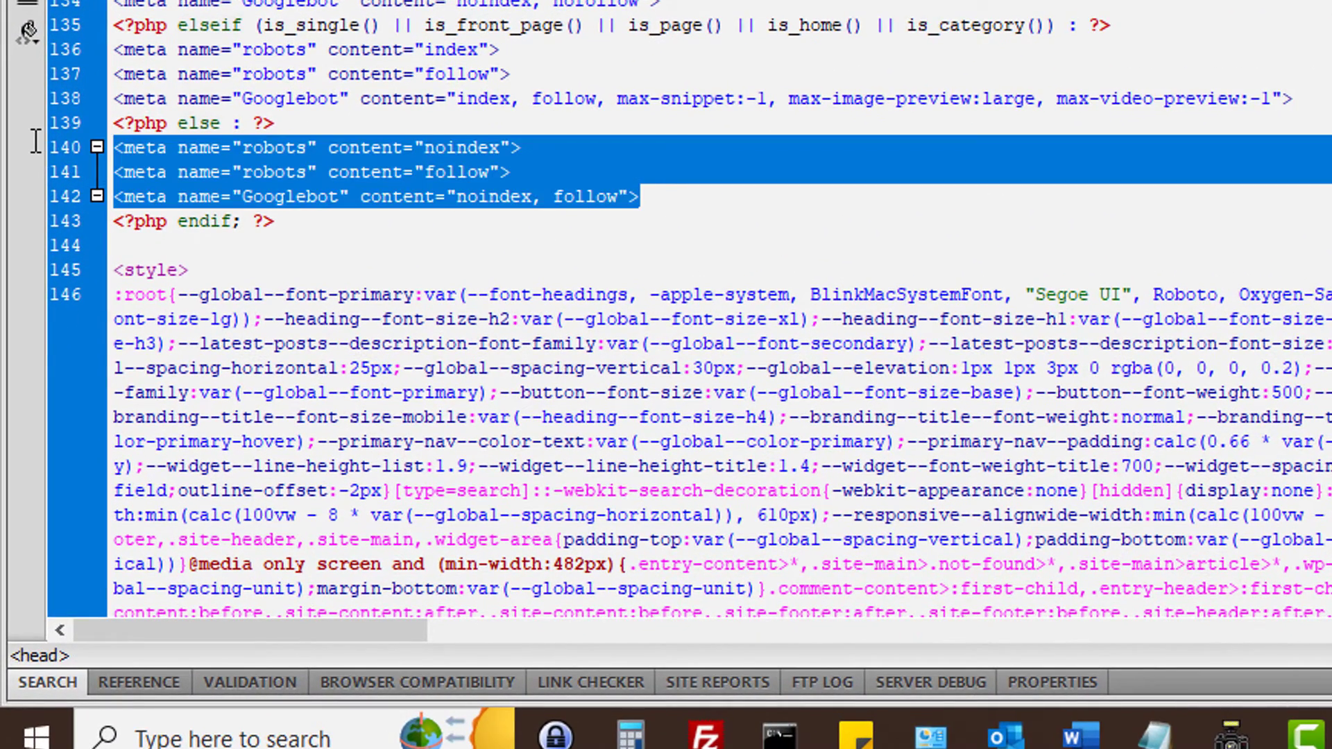
pyautogui.tripleClick(309, 149)
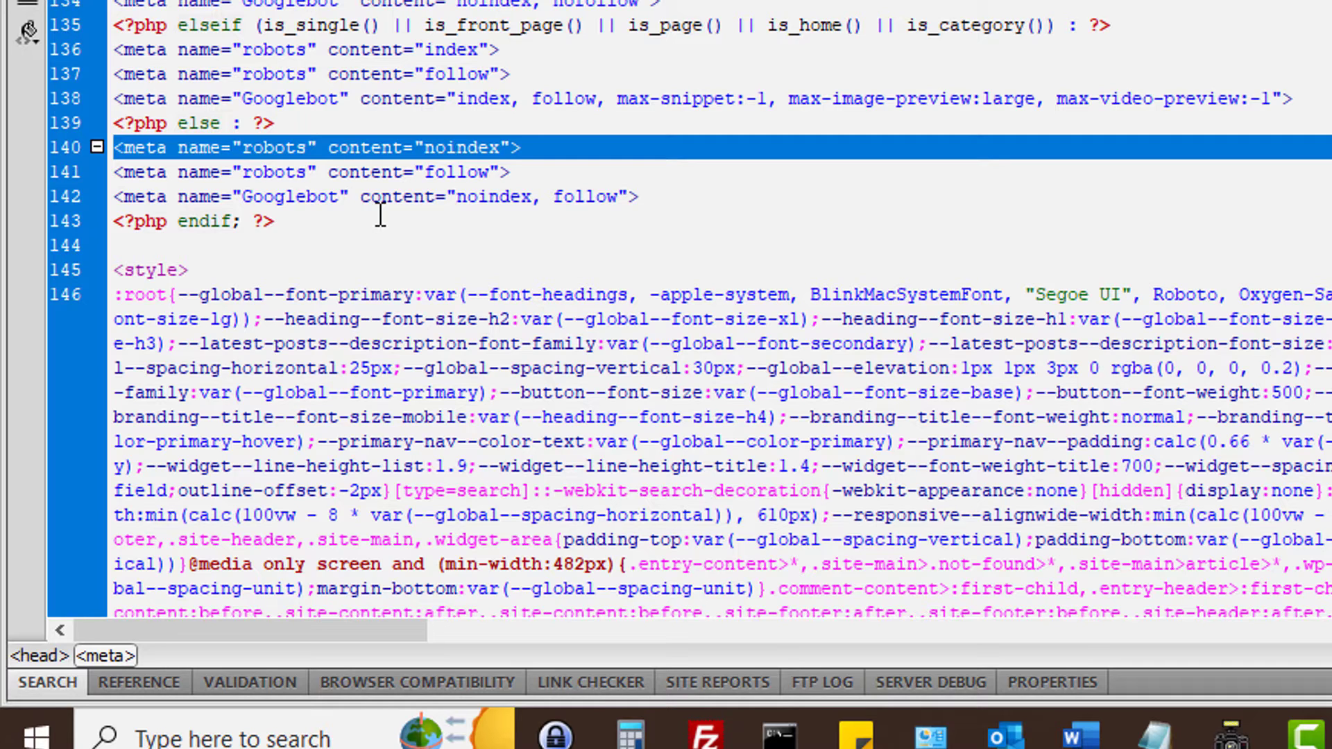
pyautogui.click(347, 152)
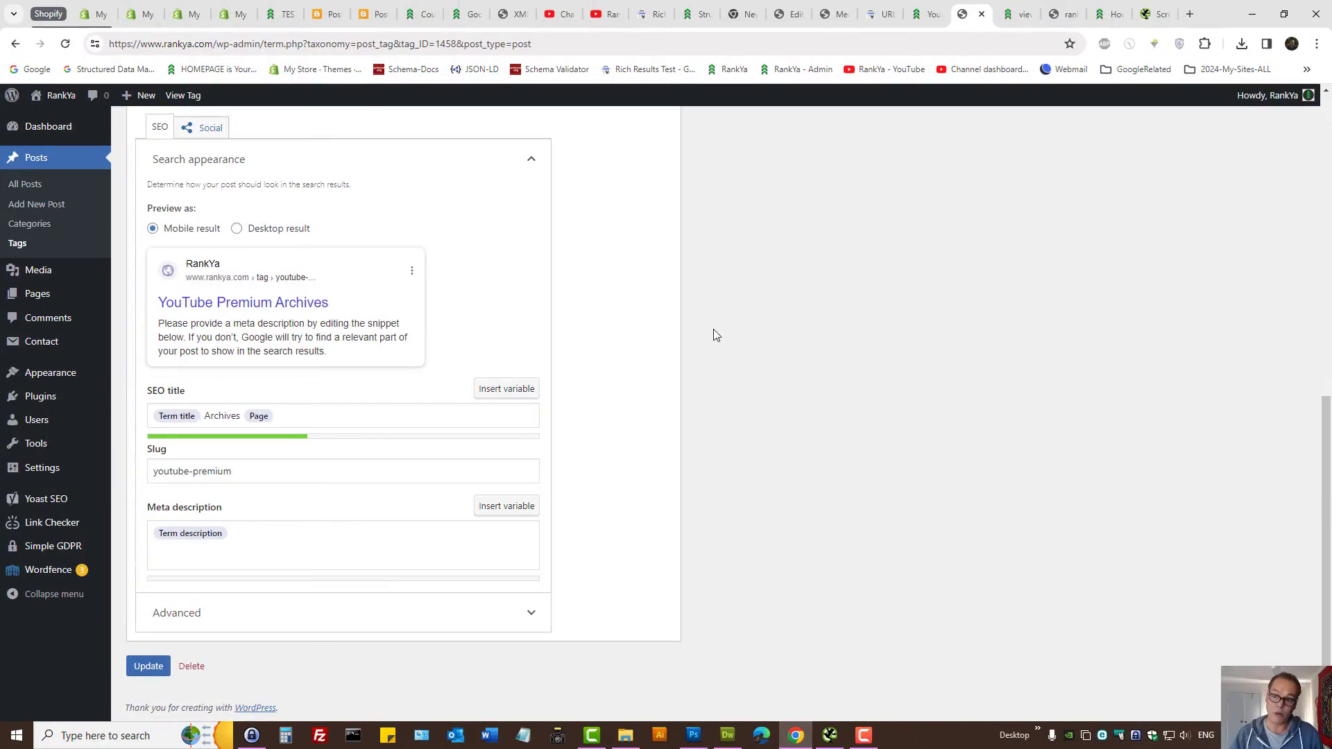
# Step: In the tag page's view-source, highlight the robots meta line and the word noindex
pyautogui.click(1015, 13)
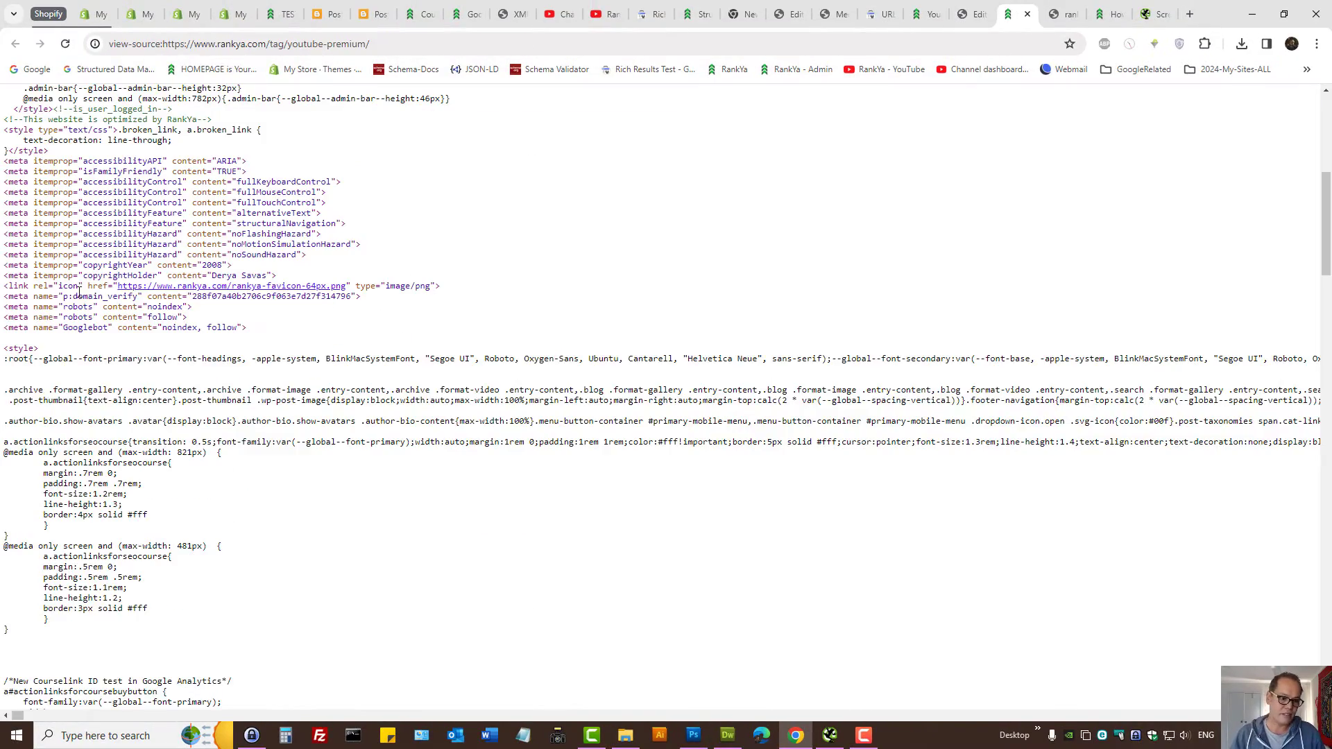
pyautogui.tripleClick(146, 307)
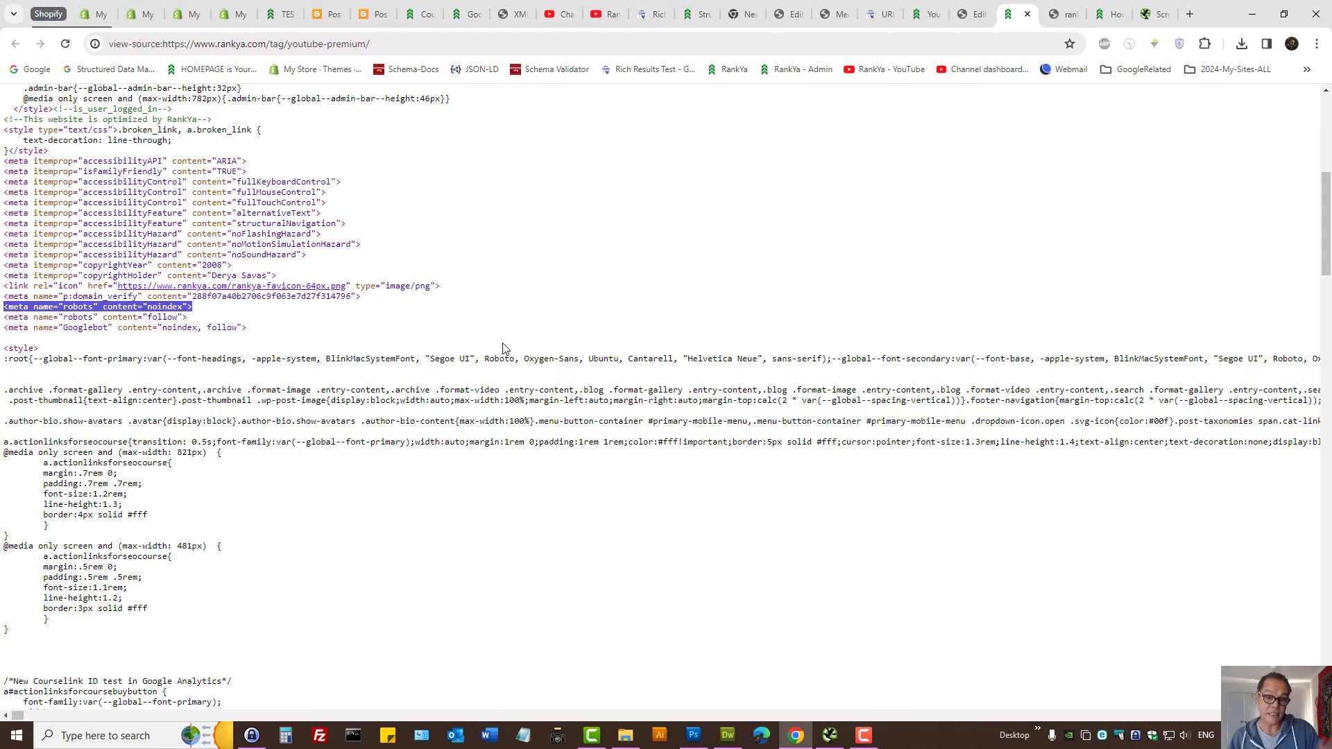
pyautogui.doubleClick(175, 308)
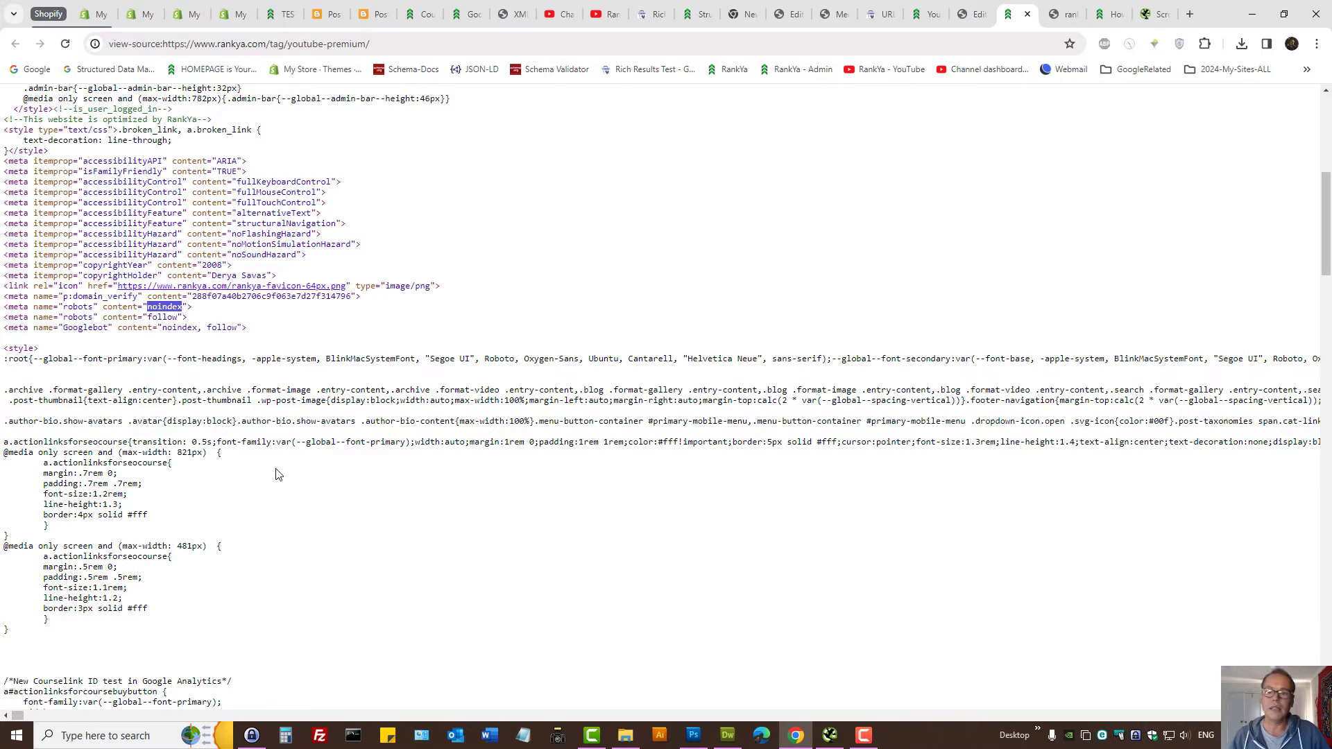
pyautogui.click(630, 327)
# Step: Shrink DevTools on the live youtube-premium tag page, then go back to the Search Console inspection
pyautogui.click(948, 9)
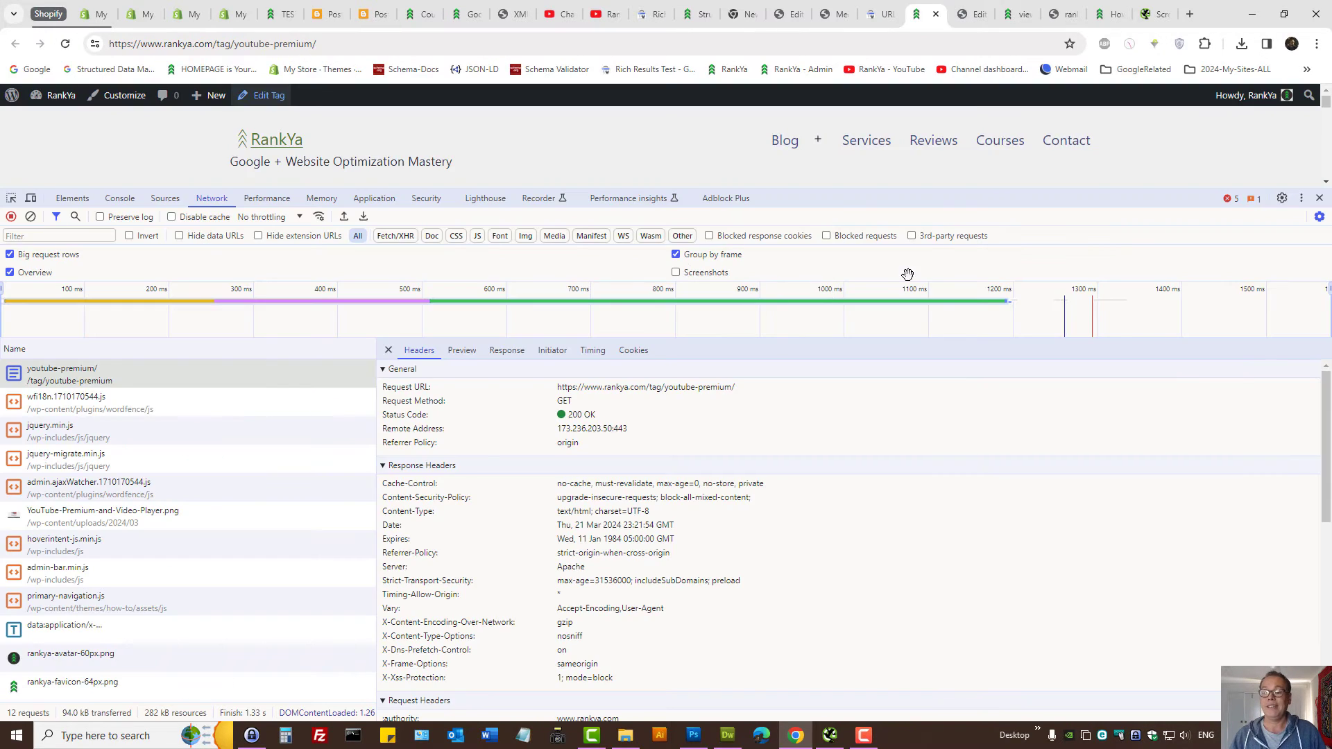
pyautogui.moveTo(959, 199); pyautogui.dragTo(961, 423)
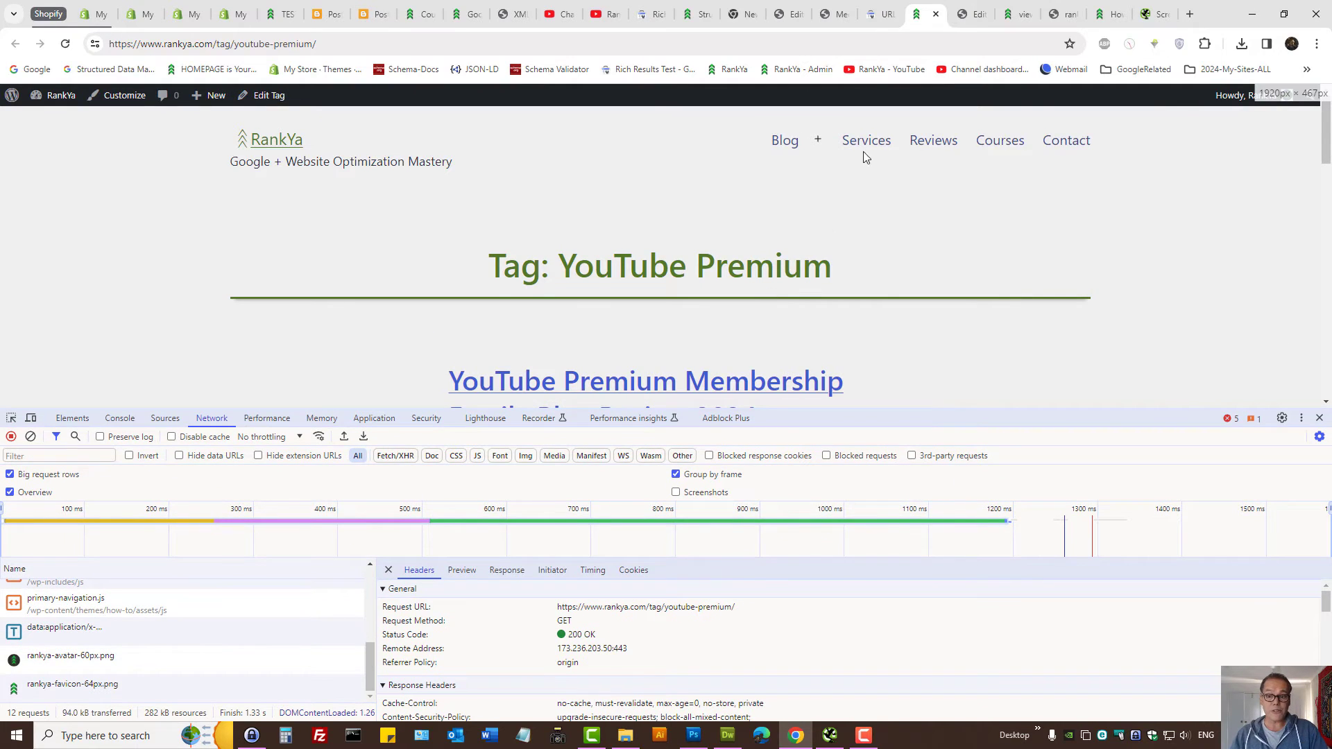
pyautogui.click(874, 7)
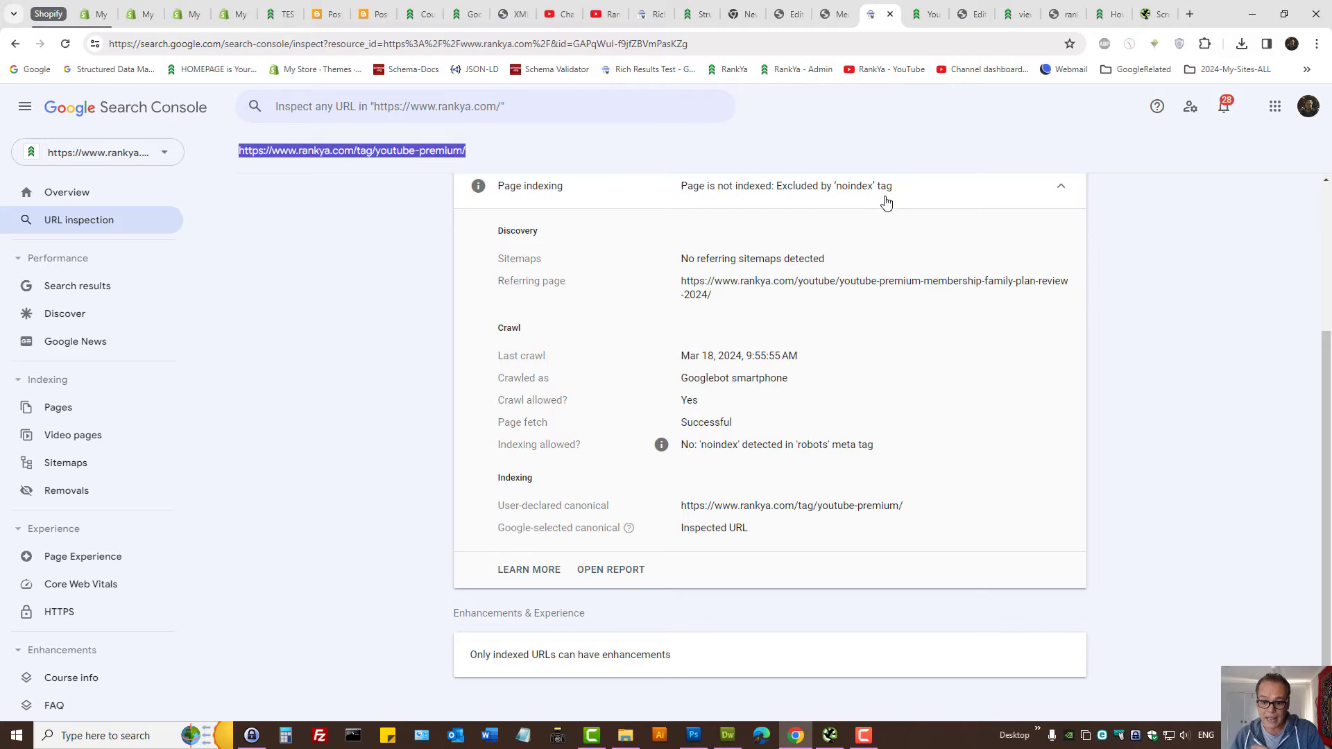
pyautogui.moveTo(493, 446); pyautogui.dragTo(878, 452)
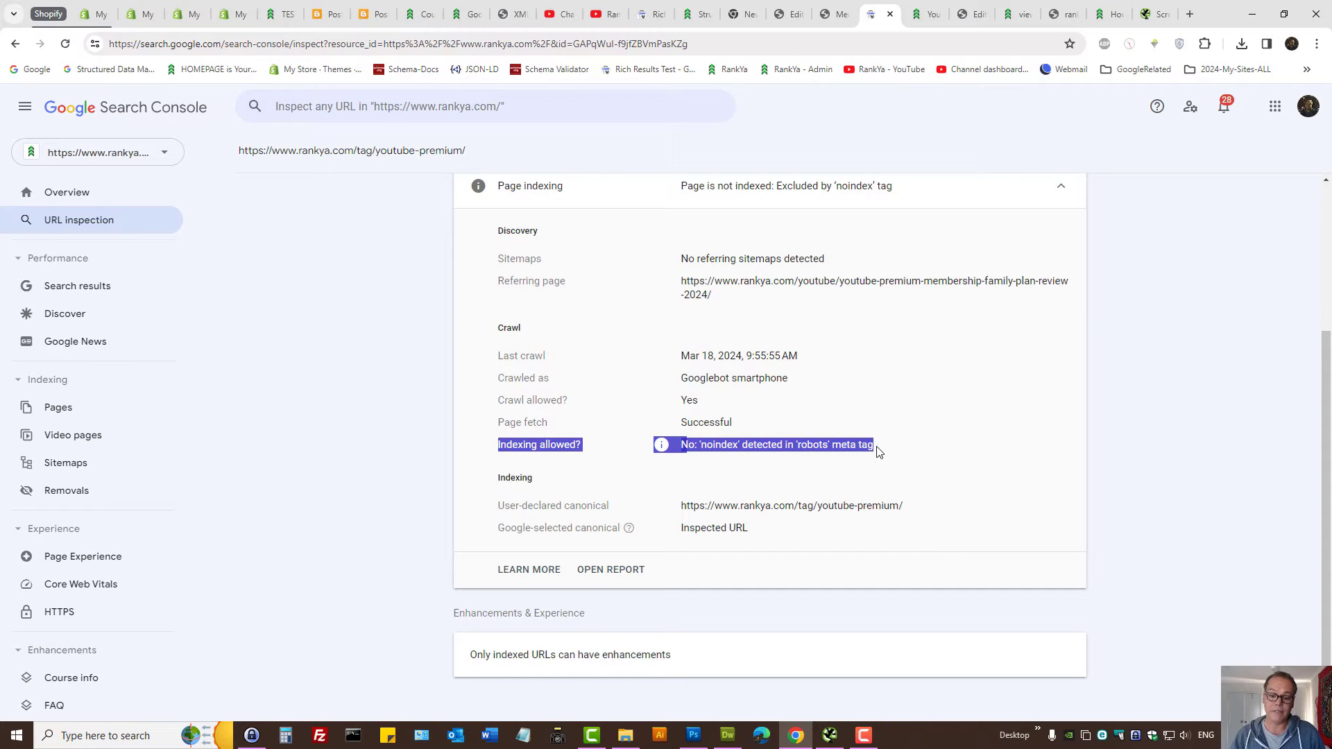
pyautogui.click(1177, 340)
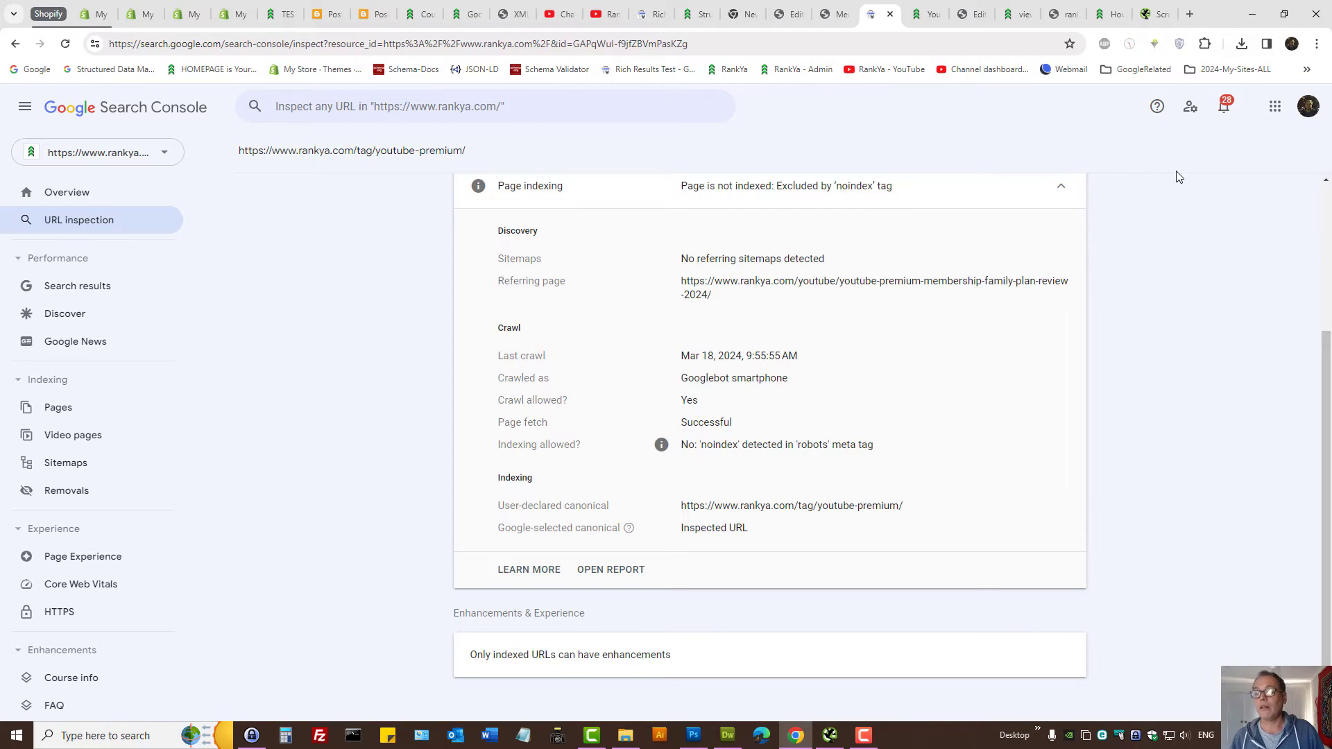
# Step: On the Screaming Frog SEO Spider page, highlight 'crawl 500 URLs for free,' in the intro
pyautogui.click(1154, 14)
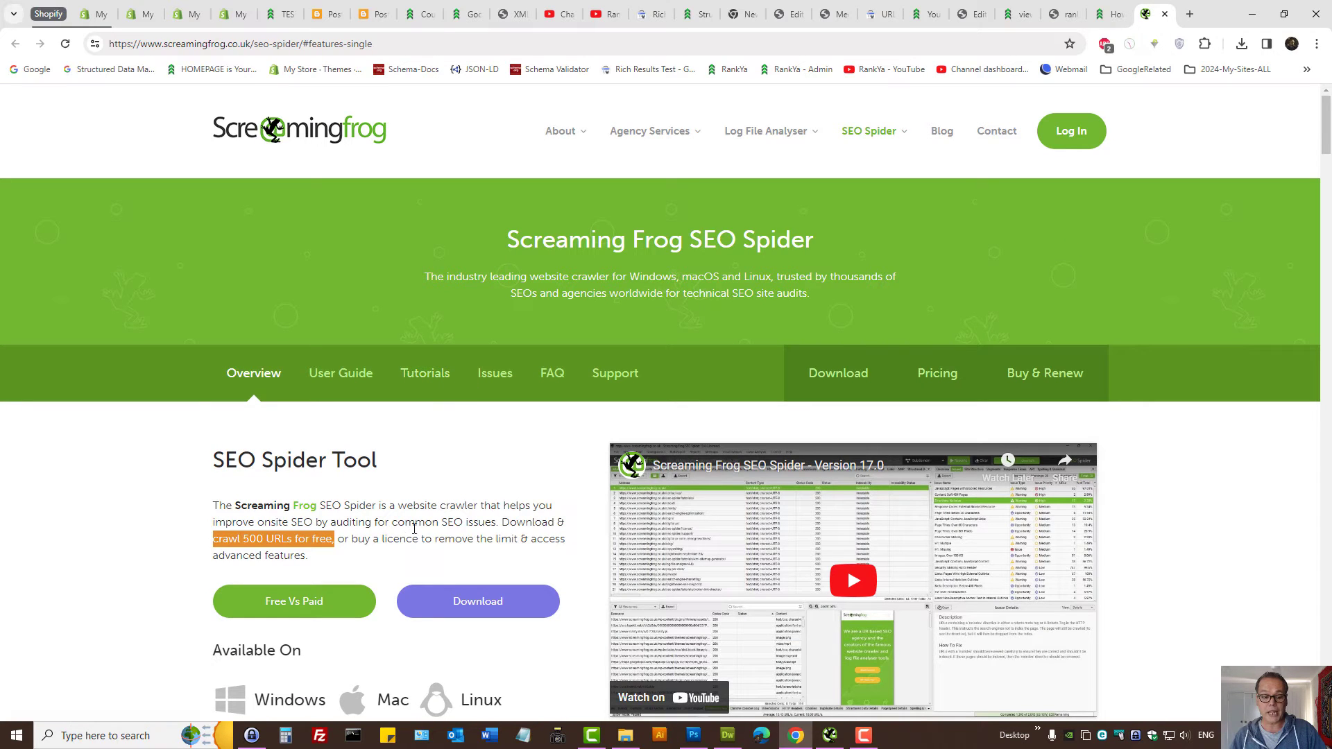
pyautogui.click(218, 542)
pyautogui.moveTo(212, 541); pyautogui.dragTo(332, 539)
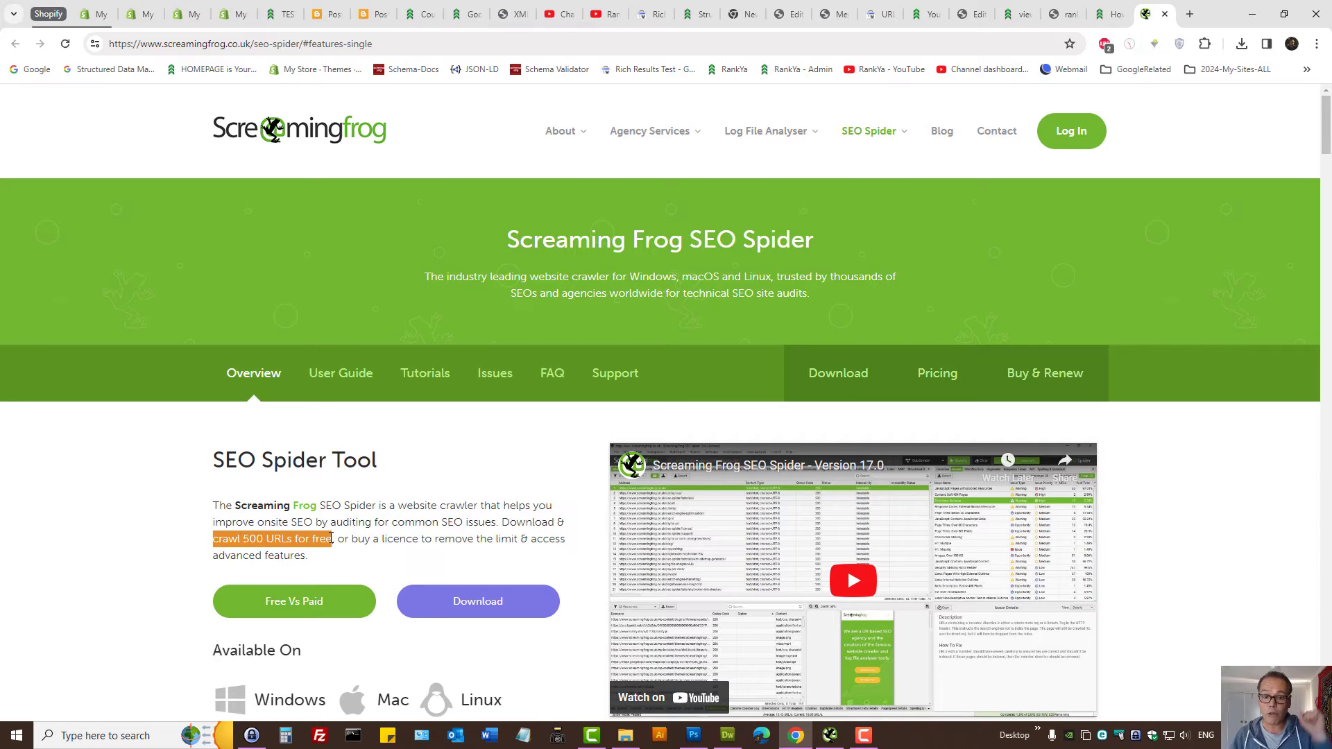
pyautogui.moveTo(331, 539); pyautogui.dragTo(341, 534)
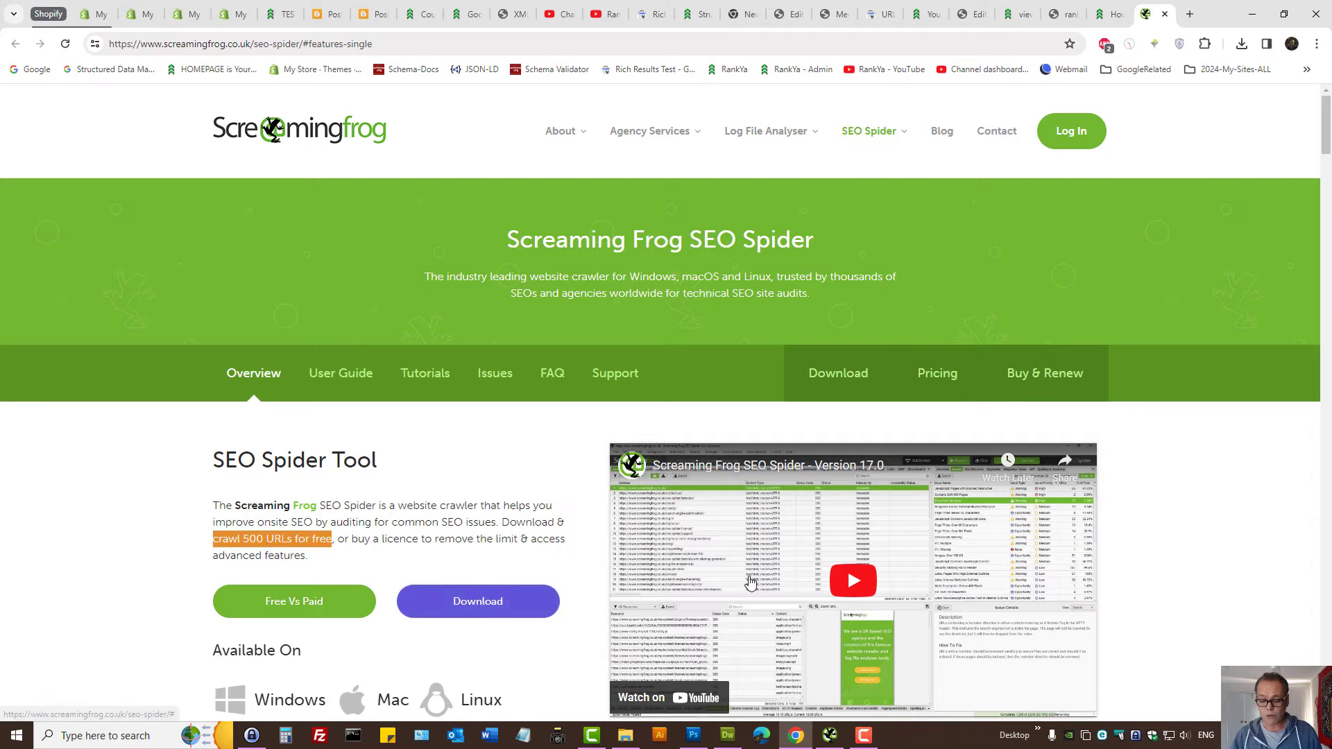
# Step: Start an SEO Spider crawl of the rankya.com address
pyautogui.click(832, 737)
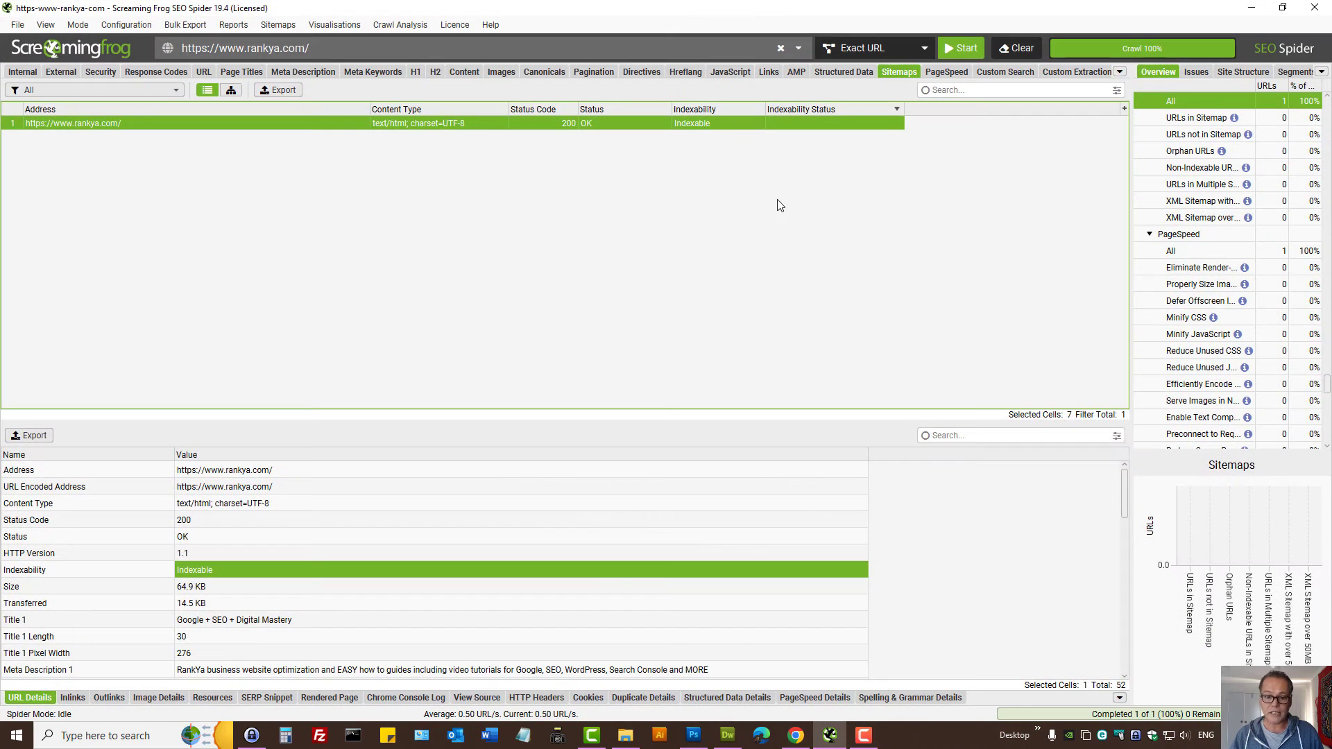
pyautogui.click(336, 50)
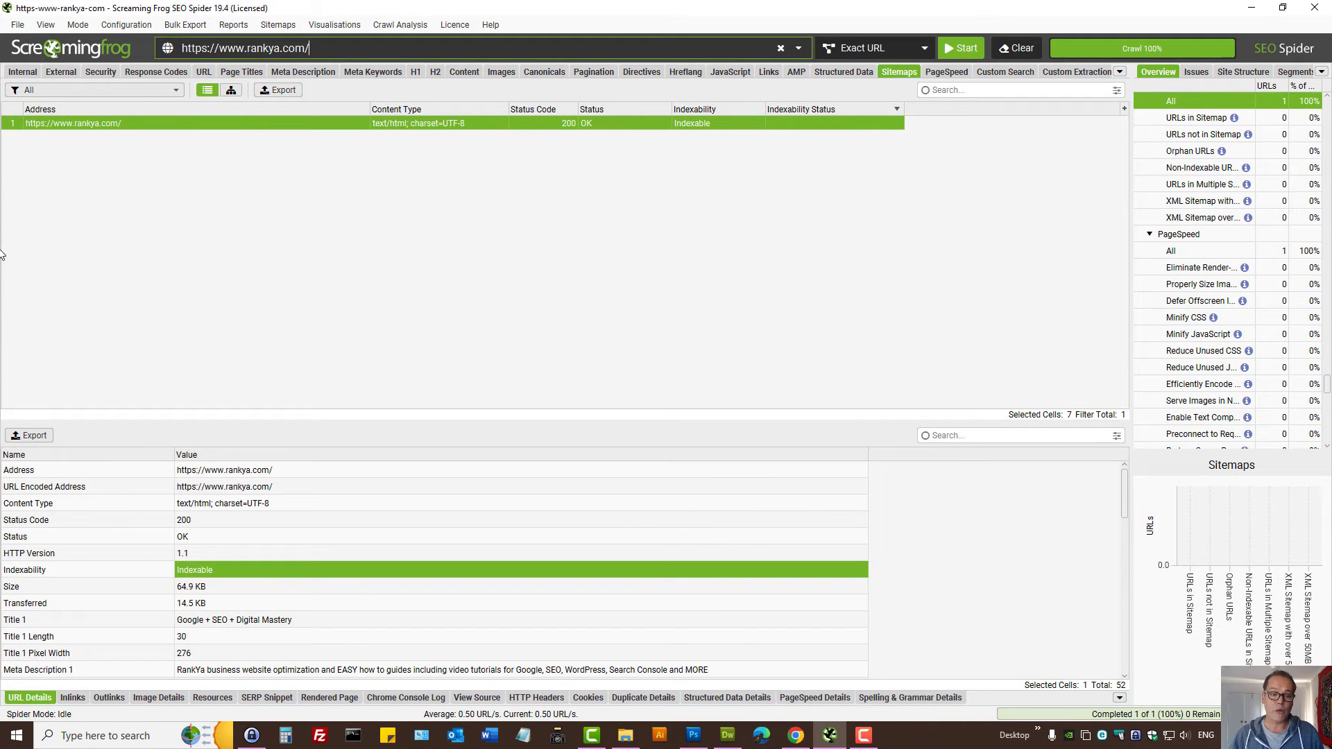
pyautogui.click(959, 47)
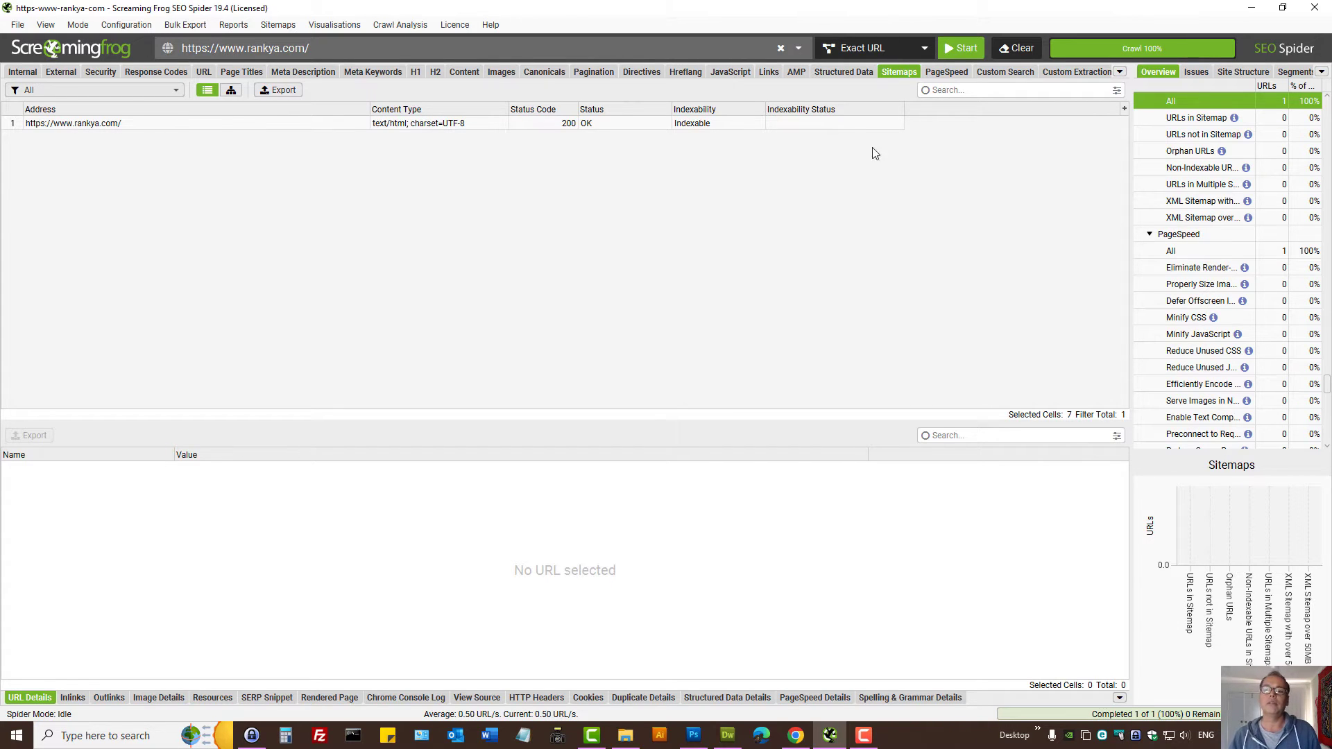
# Step: Switch the crawl mode from Exact URL to Subdomain and restart the crawl
pyautogui.click(896, 42)
pyautogui.click(856, 71)
pyautogui.click(962, 48)
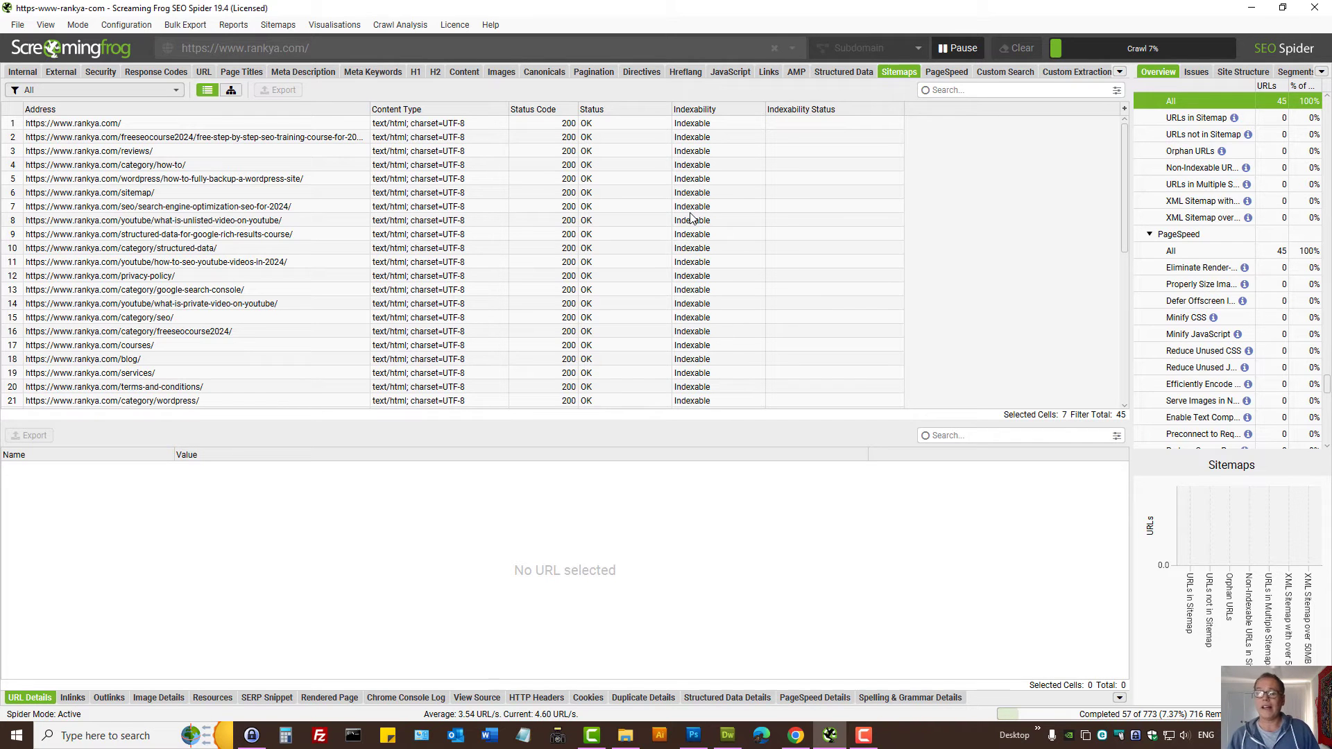
# Step: Widen the Address column, pause the crawl, and point out a tag page's Non-Indexable noindex status
pyautogui.scroll(-11, 687, 229)
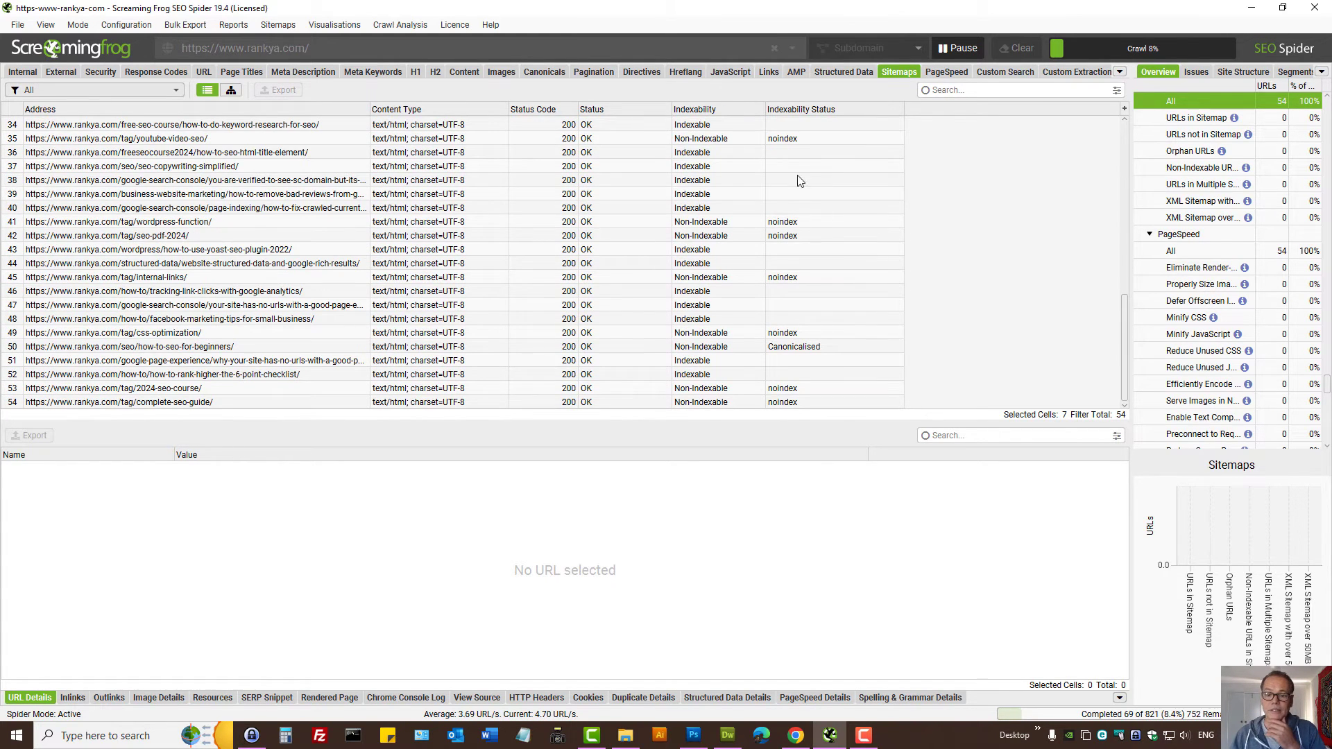
pyautogui.click(773, 140)
pyautogui.scroll(-1, 781, 209)
pyautogui.scroll(-1, 292, 191)
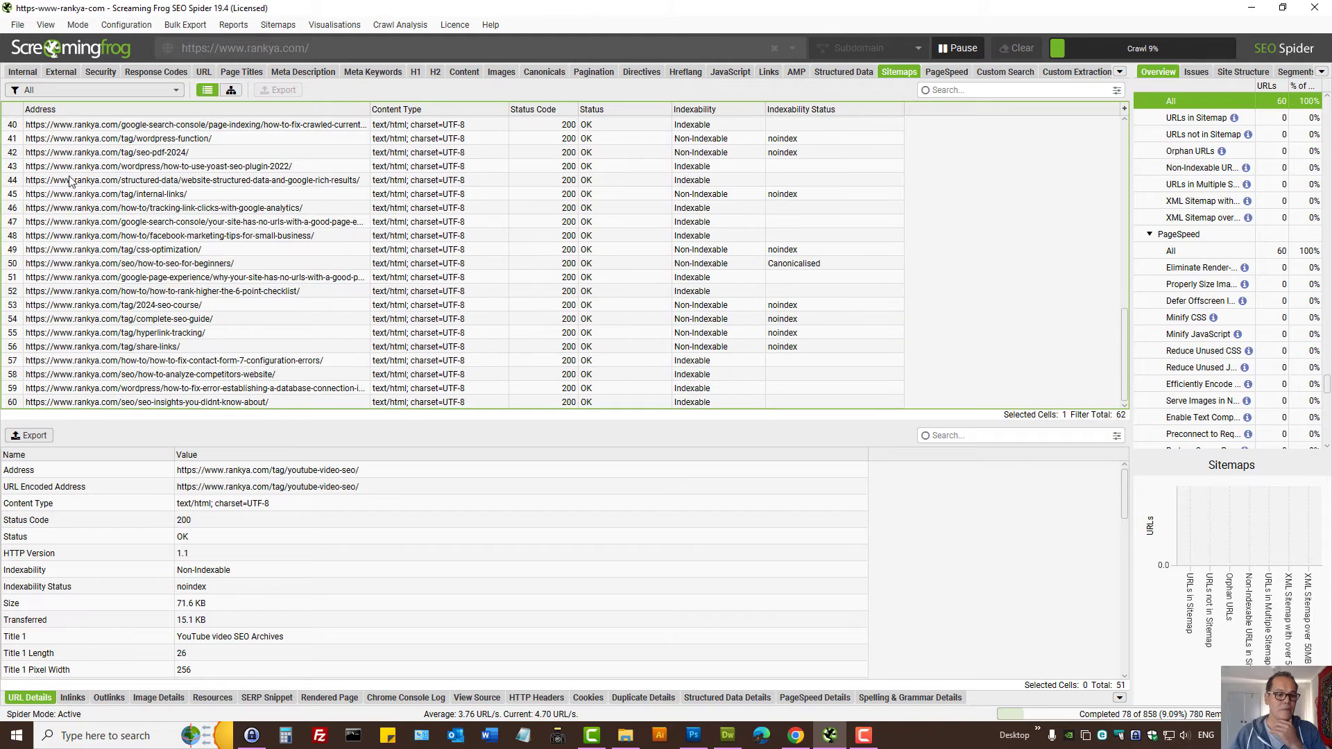
pyautogui.scroll(-3, 208, 208)
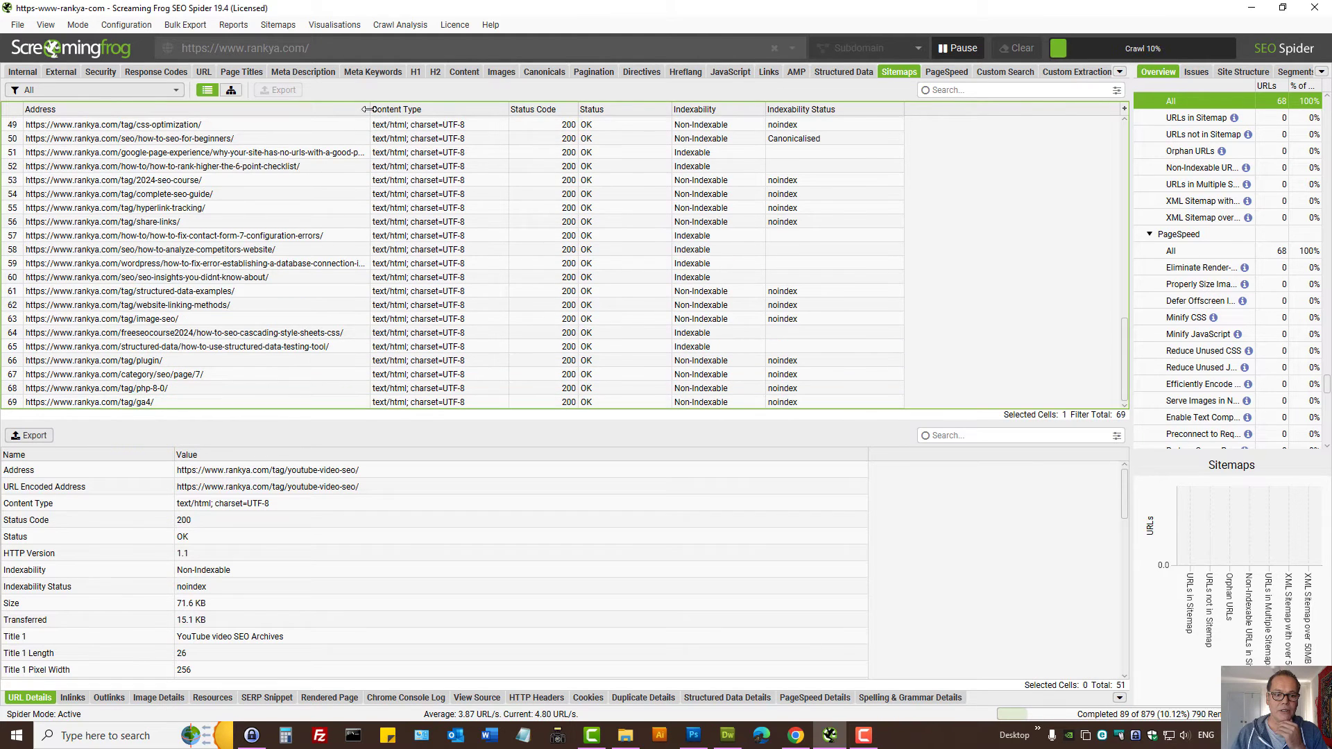
pyautogui.moveTo(367, 108); pyautogui.dragTo(531, 108)
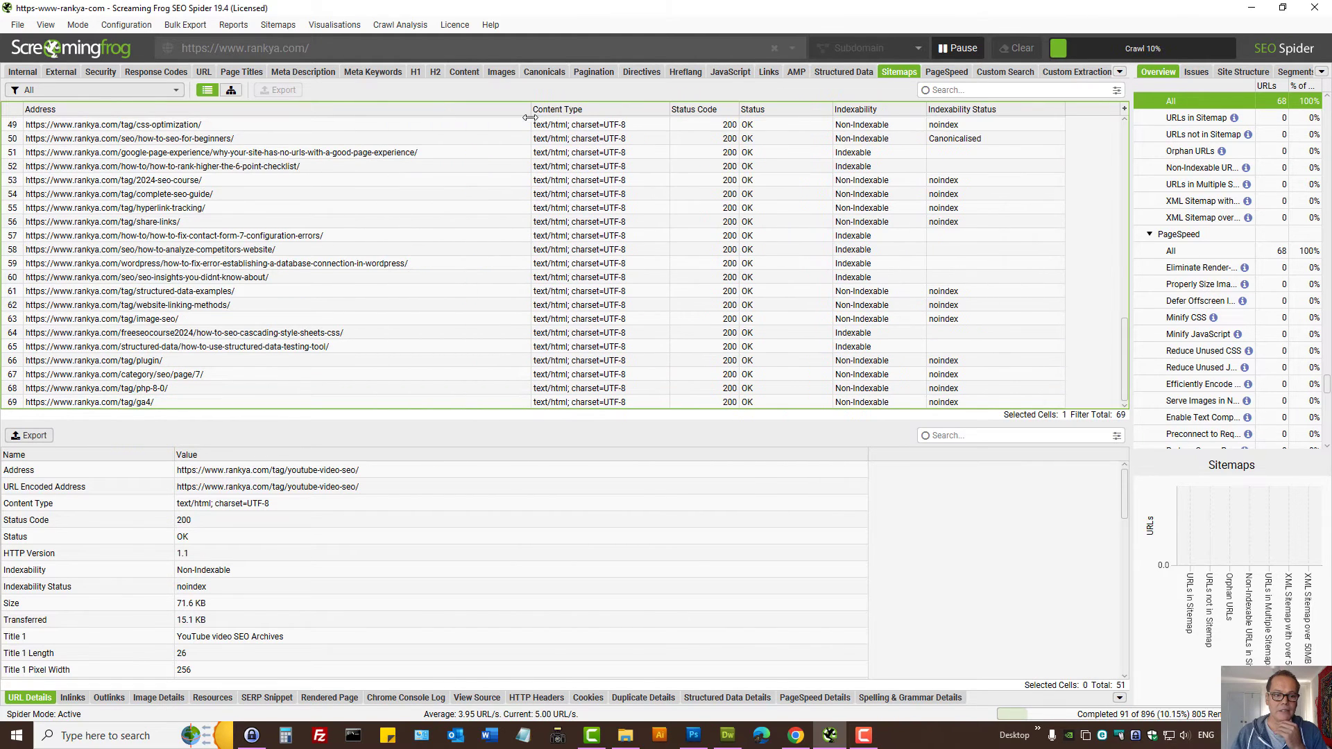
pyautogui.click(950, 48)
pyautogui.scroll(13, 779, 229)
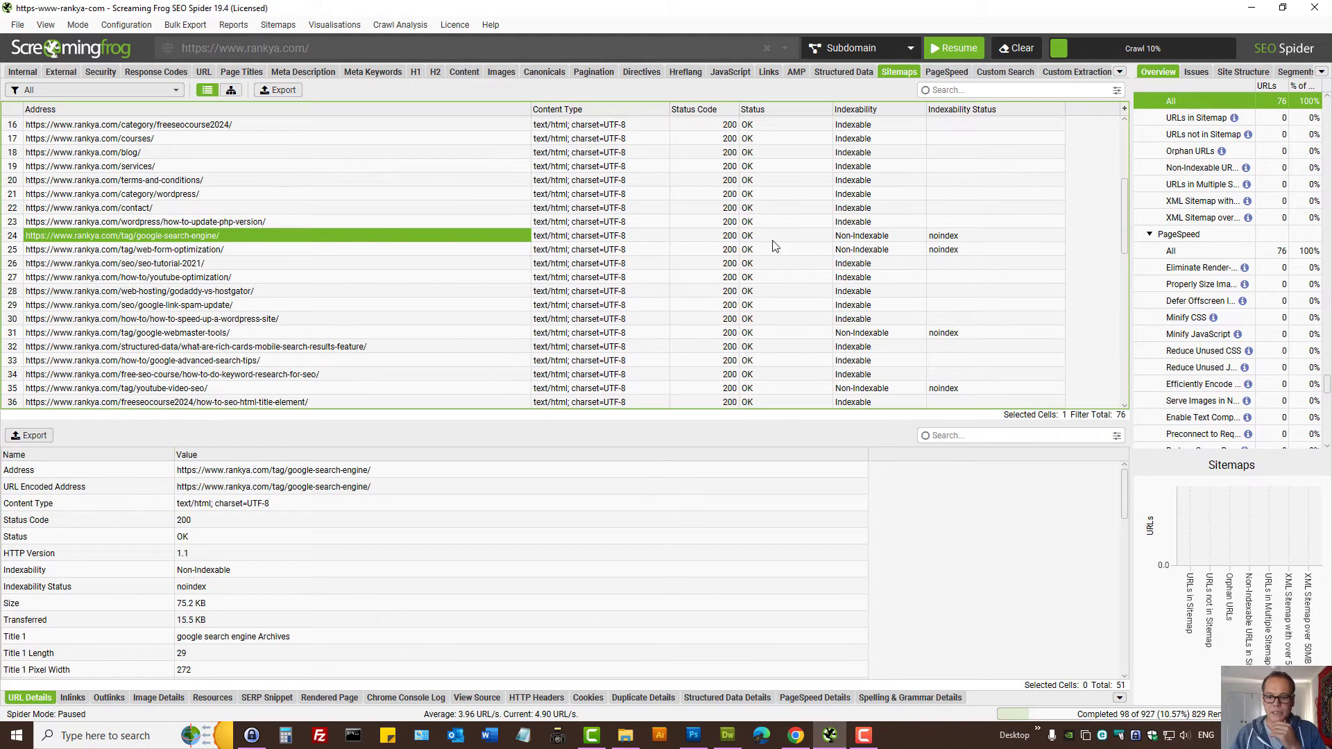
pyautogui.click(868, 240)
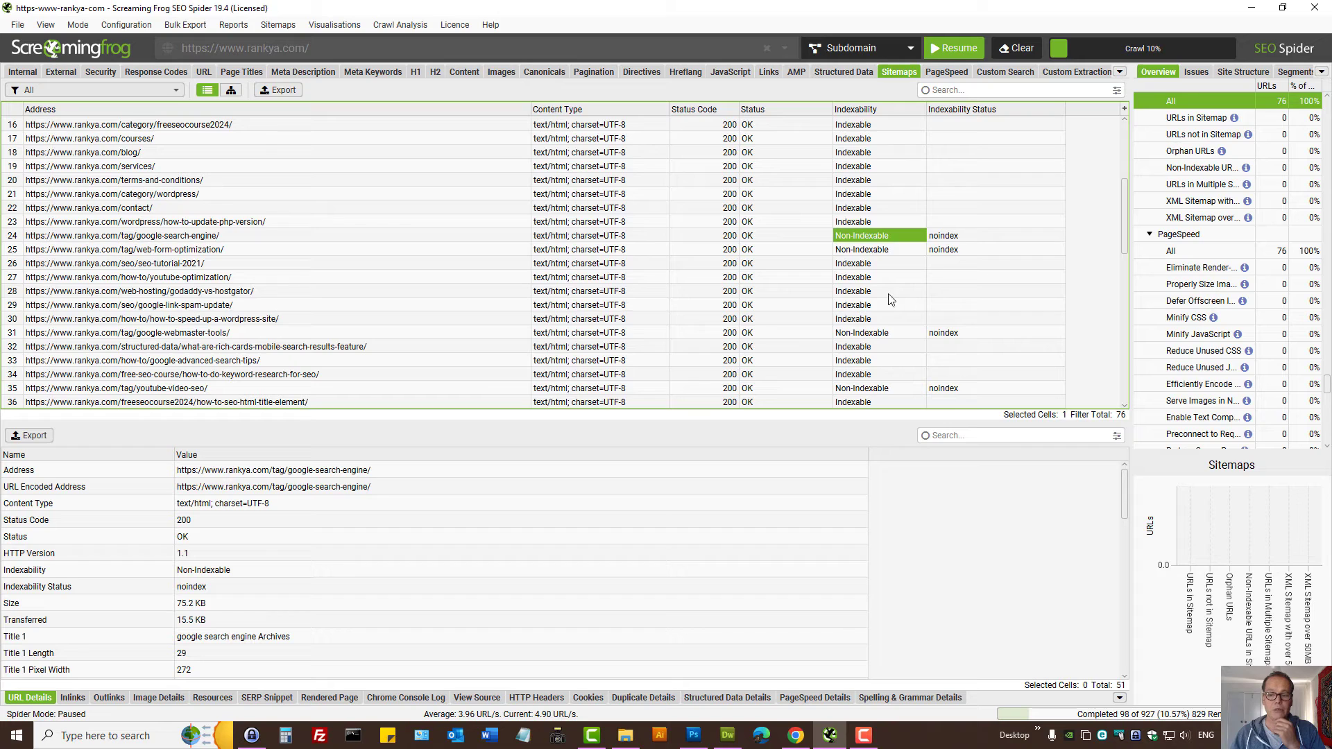
pyautogui.click(954, 237)
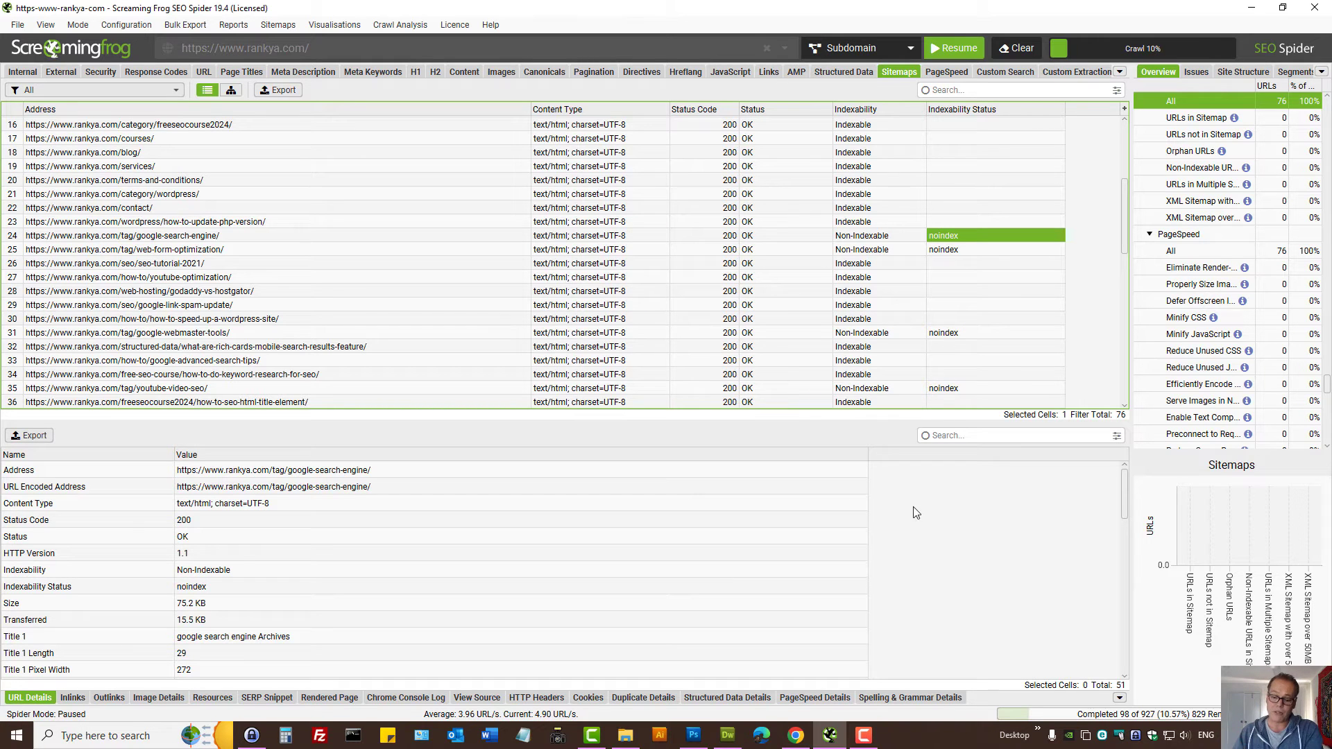
# Step: Sort by Indexability Status descending and open the google-search-engine tag URL in the browser
pyautogui.click(795, 737)
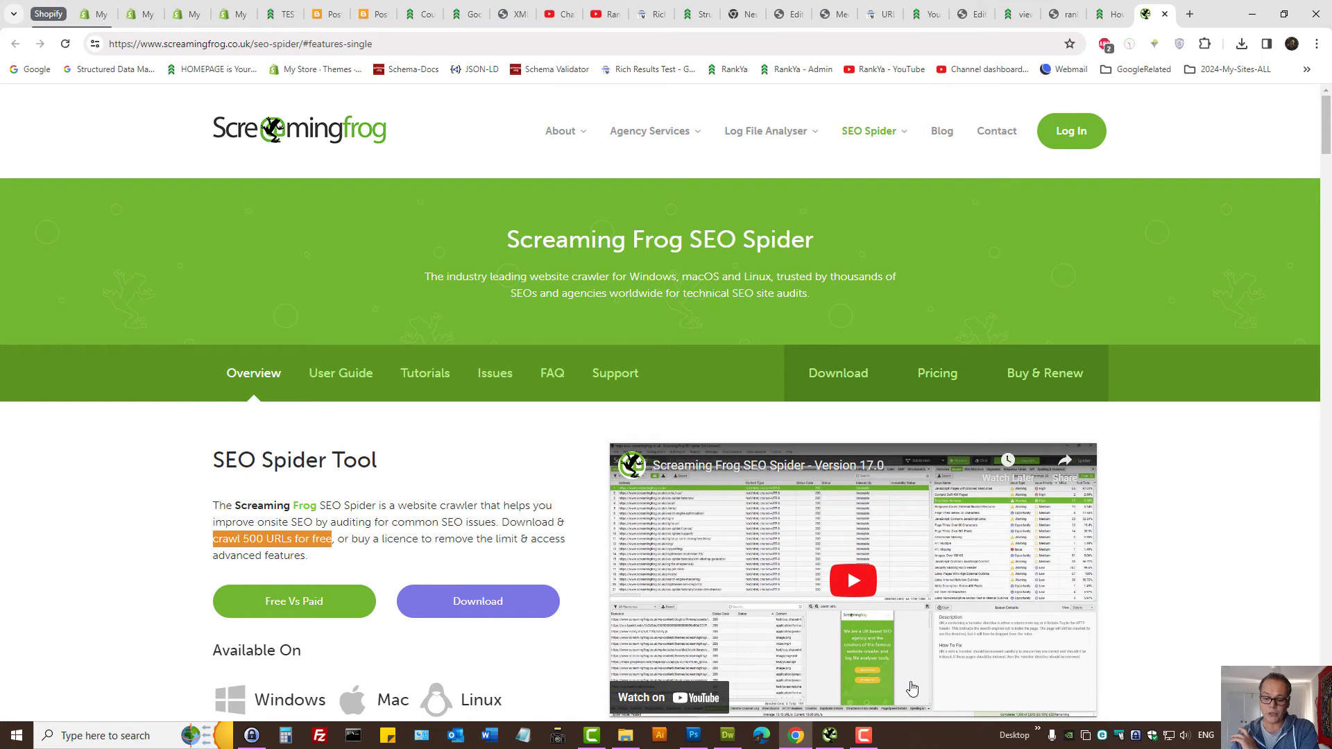
pyautogui.click(830, 735)
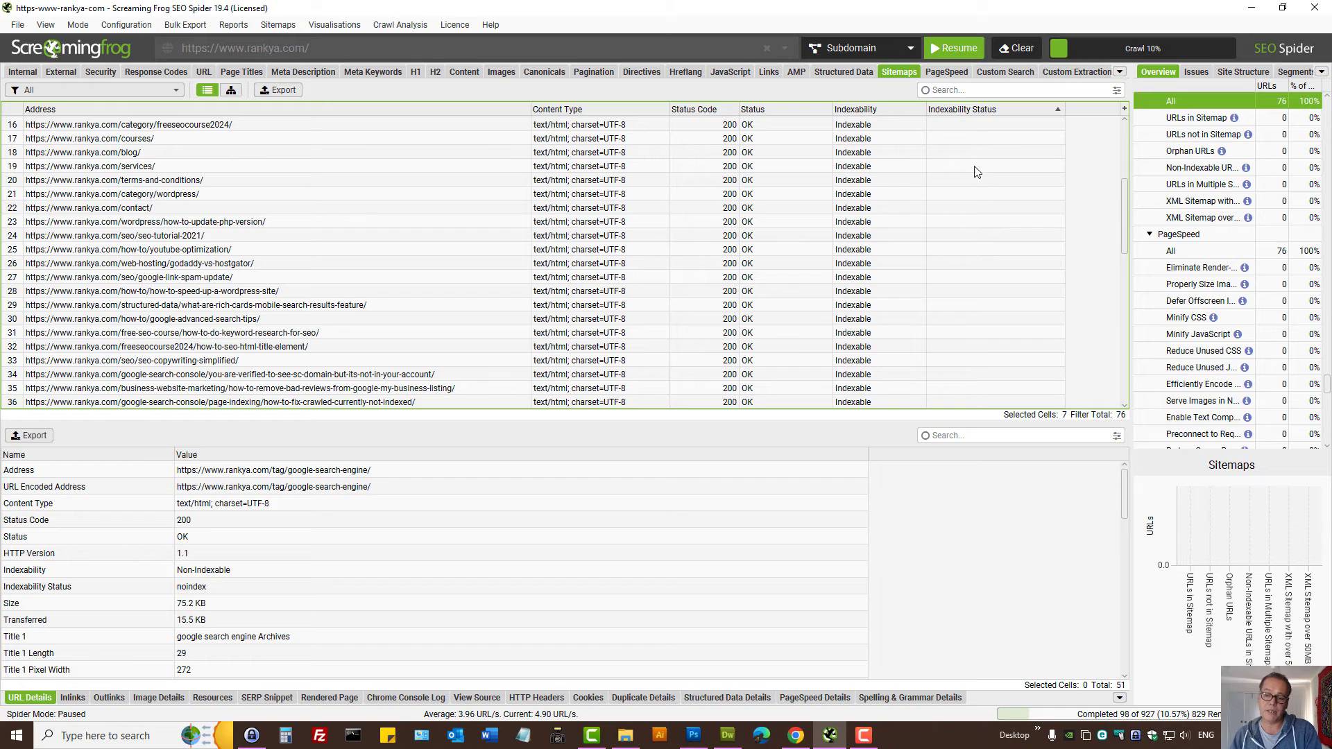
pyautogui.click(976, 109)
pyautogui.click(977, 109)
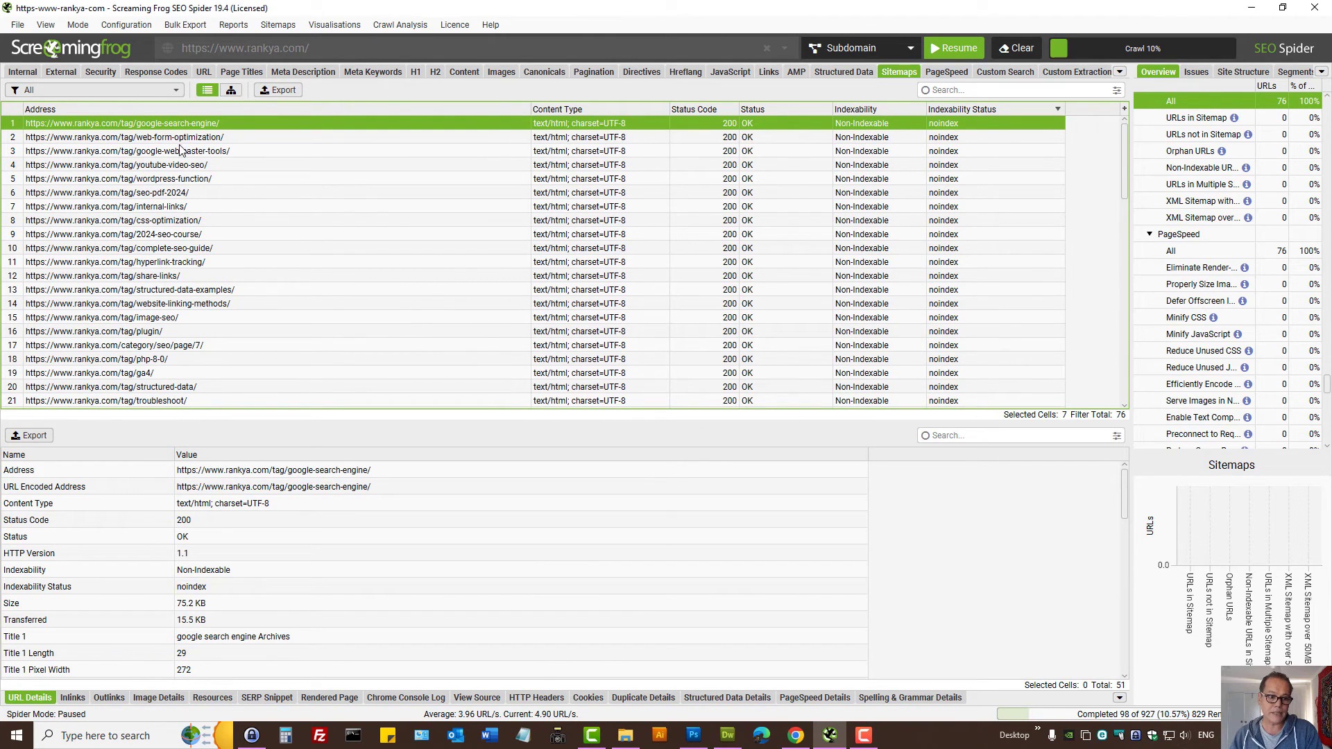
pyautogui.rightClick(137, 125)
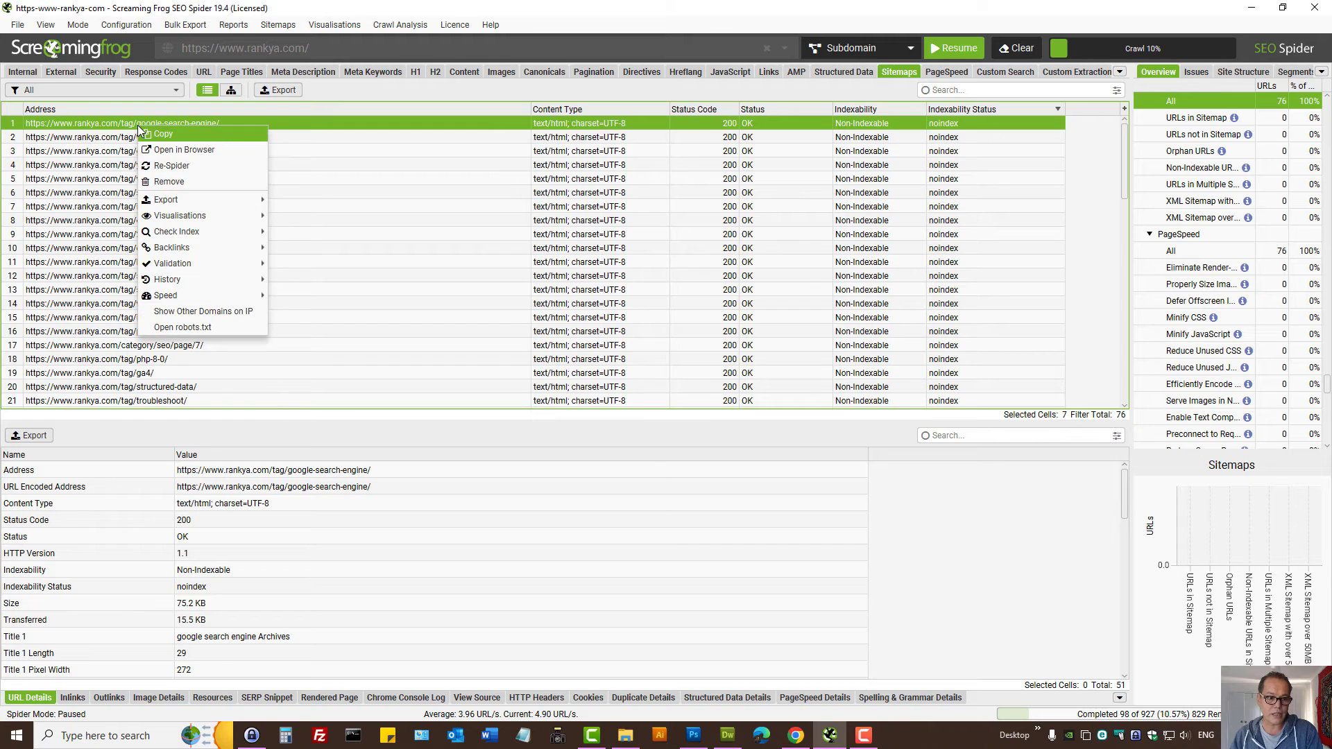
pyautogui.click(182, 151)
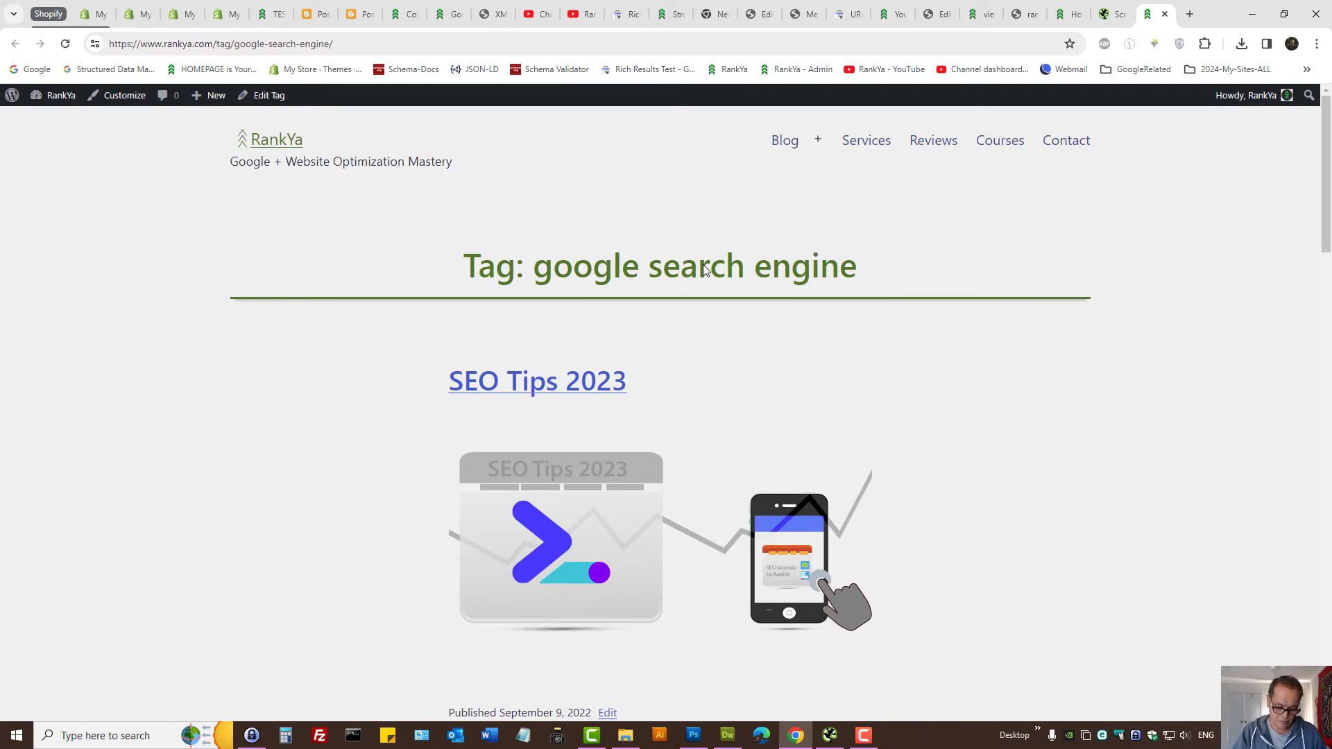
# Step: View the google-search-engine tag page's source, then open DevTools on the live page
pyautogui.hotkey('ctrl', 'u')
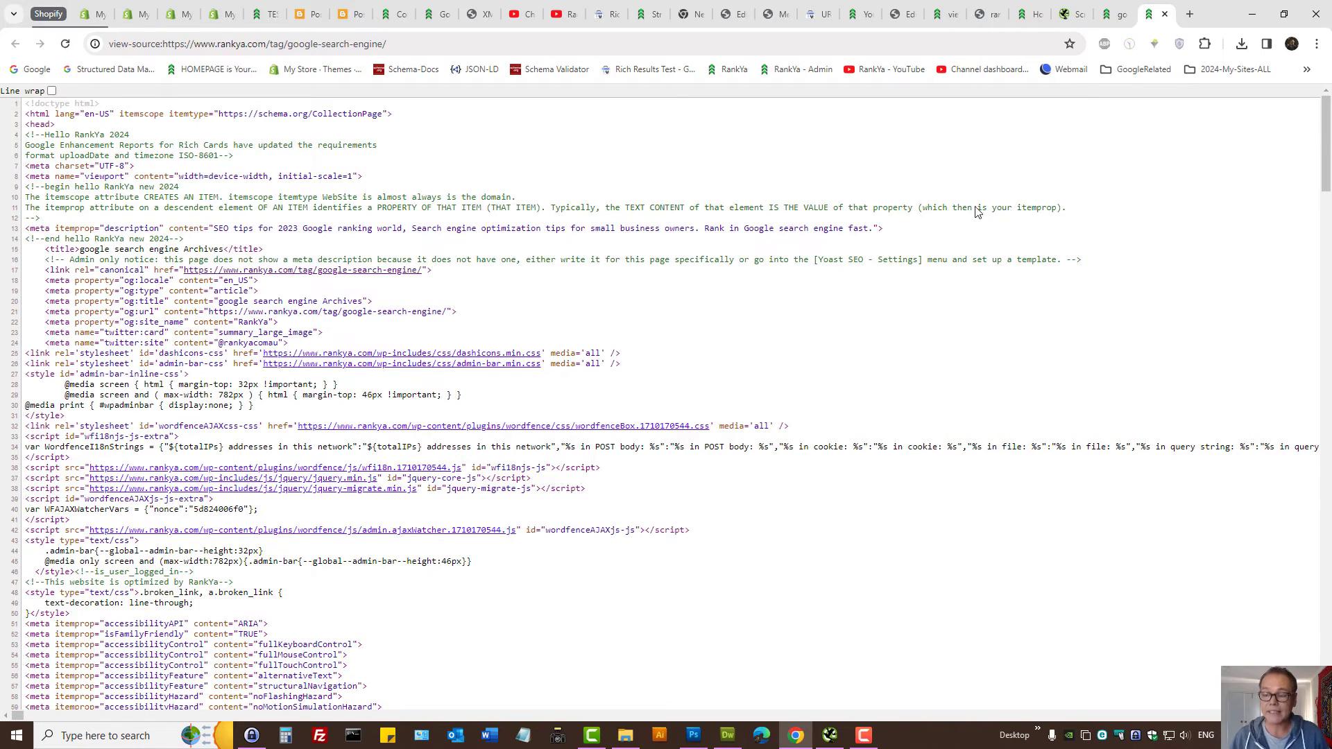
pyautogui.click(1118, 14)
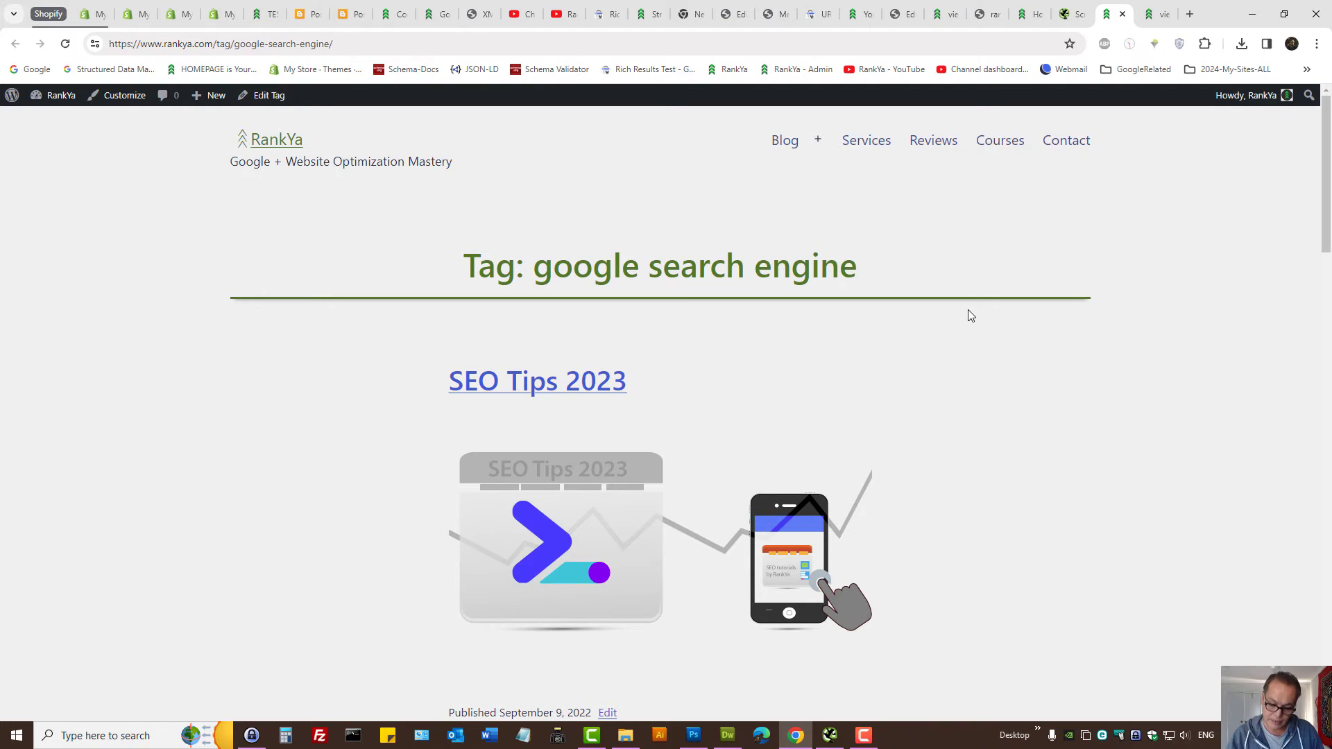
pyautogui.press('F12')
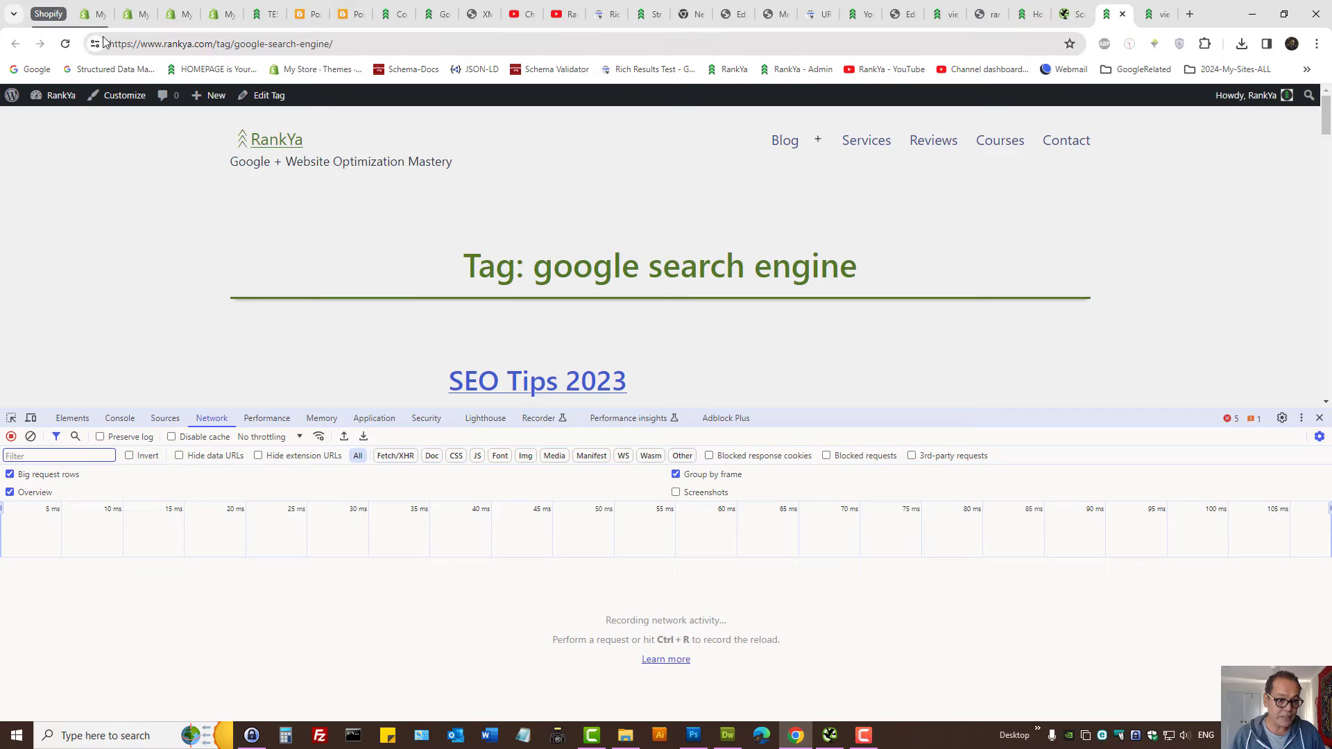
# Step: Reload the tag page and show the google-search-engine/ request headers returning GET 200 OK
pyautogui.click(65, 44)
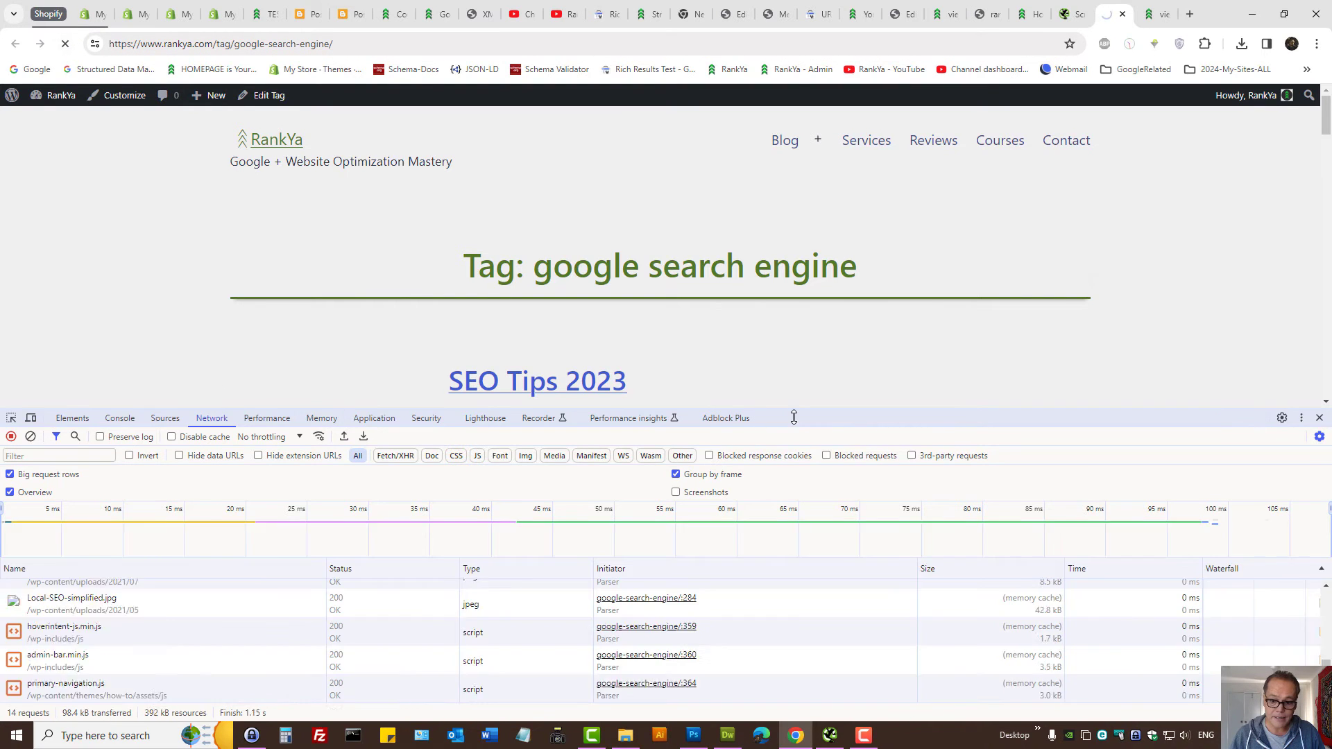
pyautogui.moveTo(795, 417); pyautogui.dragTo(784, 200)
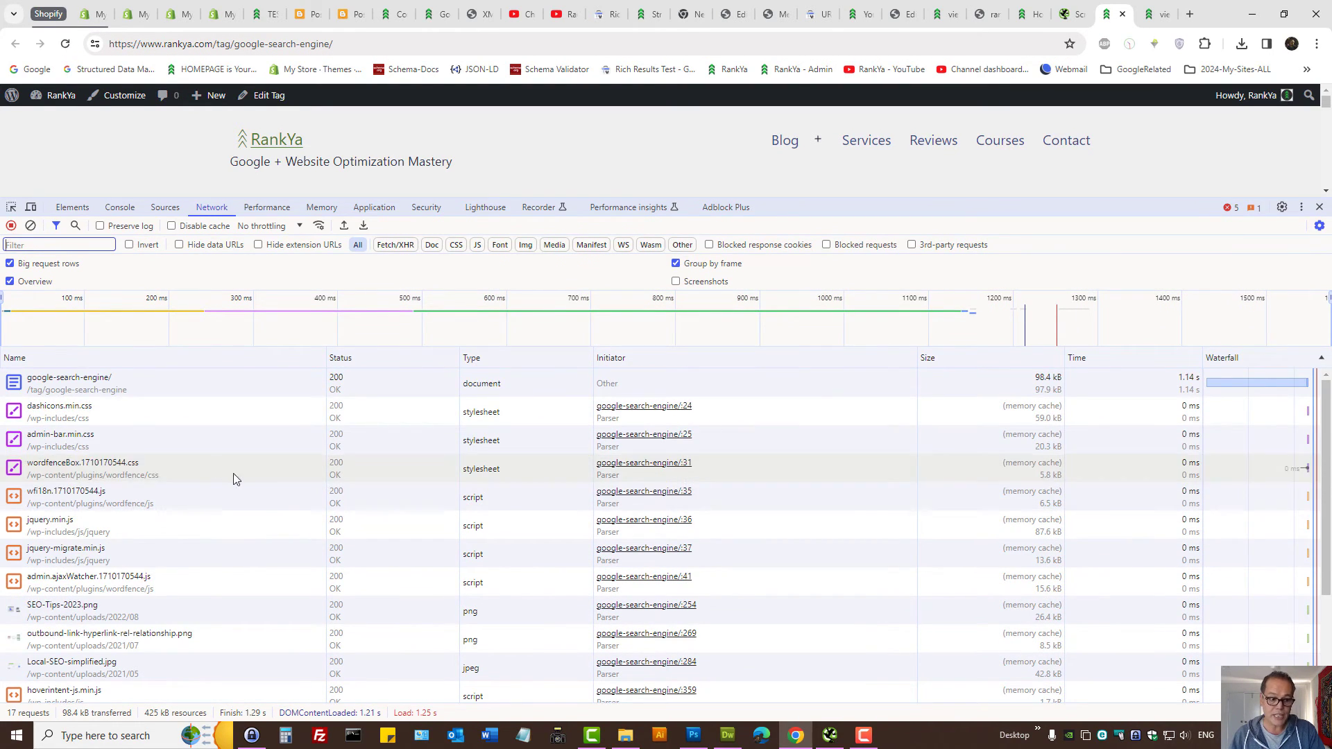
pyautogui.click(96, 396)
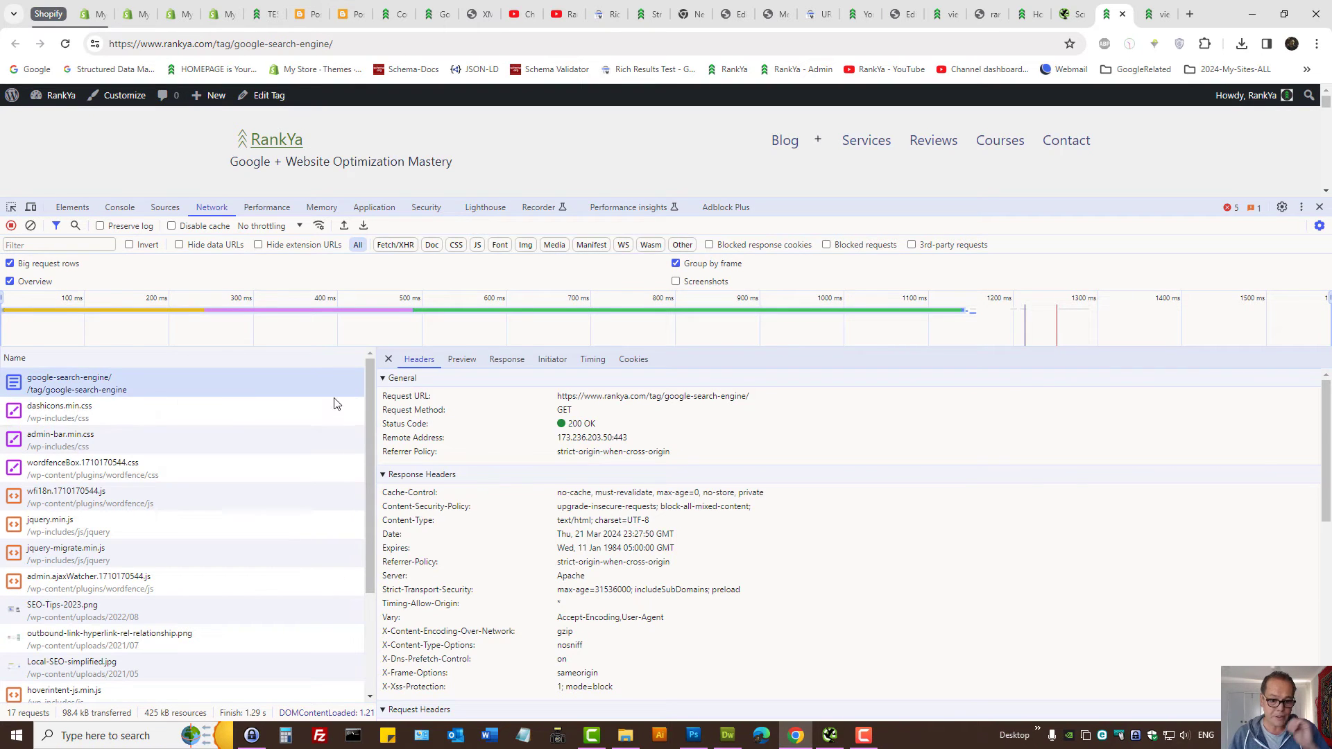
# Step: Glance at the SEO Spider results, then shrink DevTools and show the RankYa YouTube channel
pyautogui.click(830, 735)
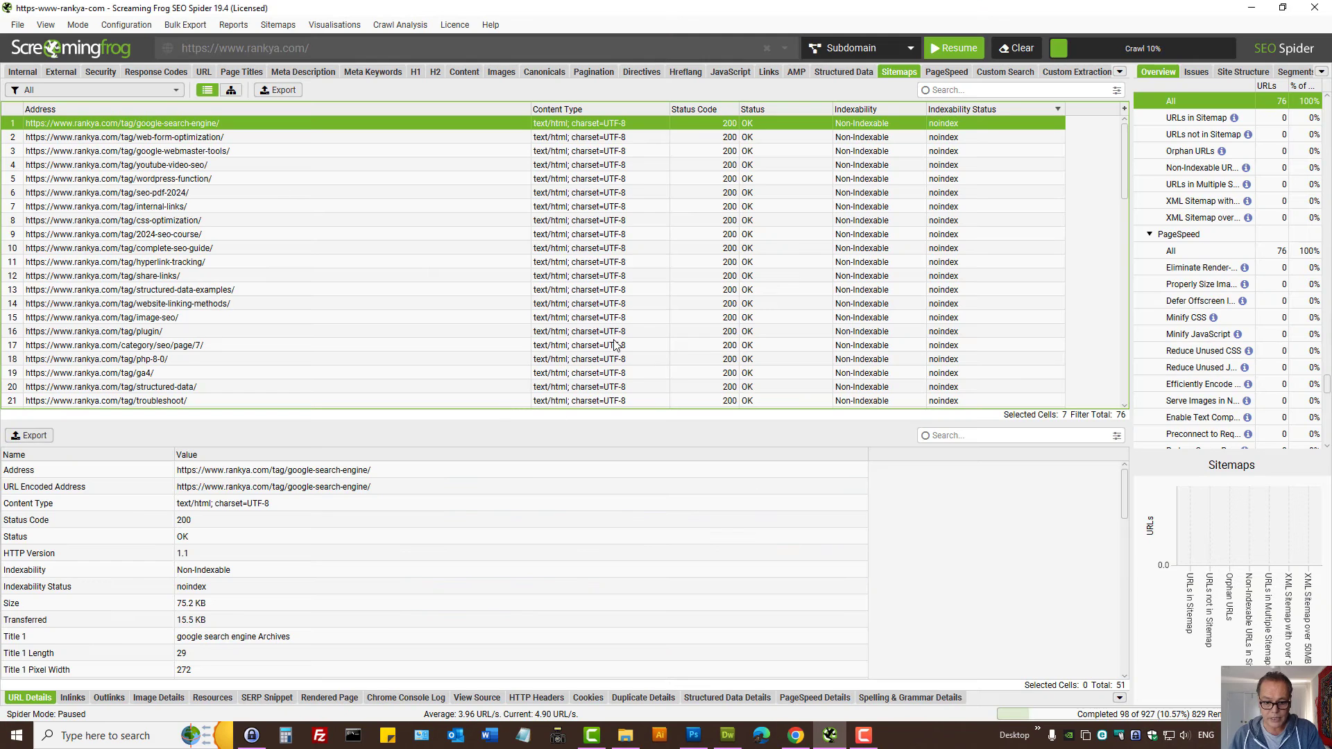
pyautogui.click(796, 736)
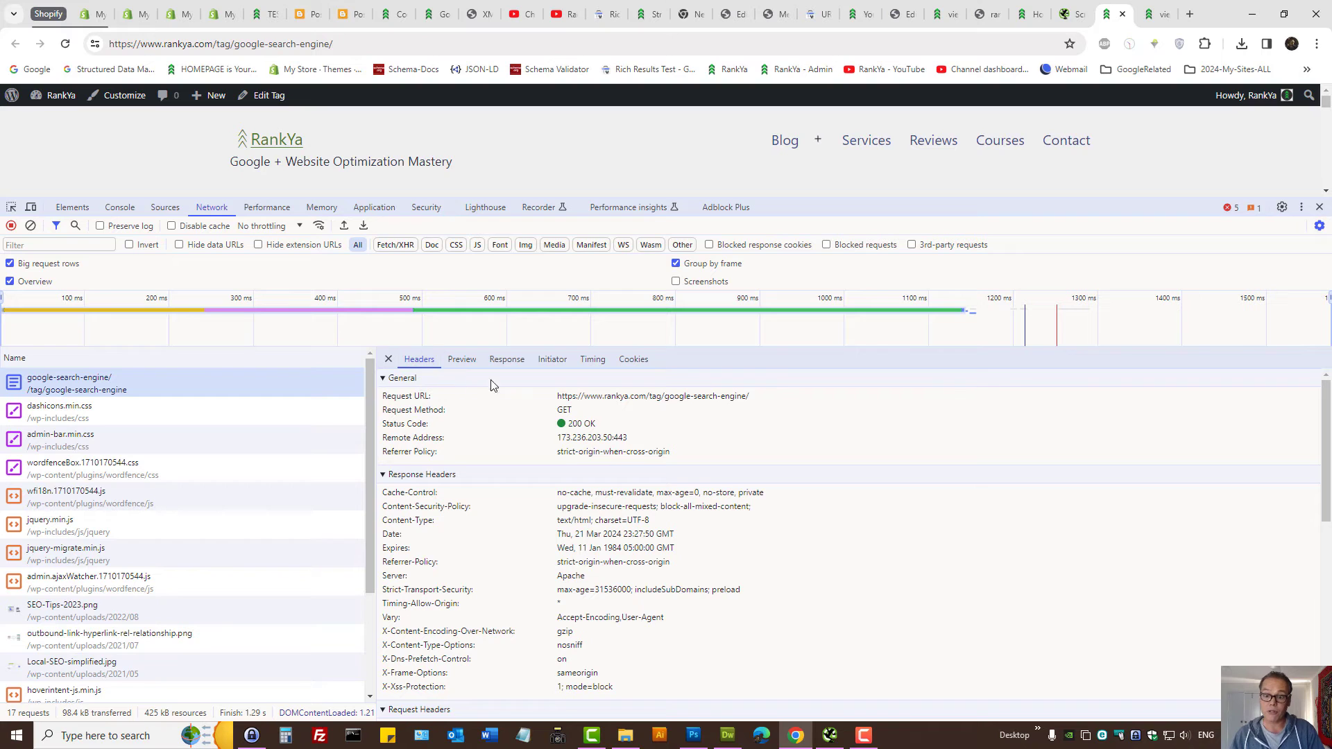
pyautogui.moveTo(1007, 198); pyautogui.dragTo(1011, 447)
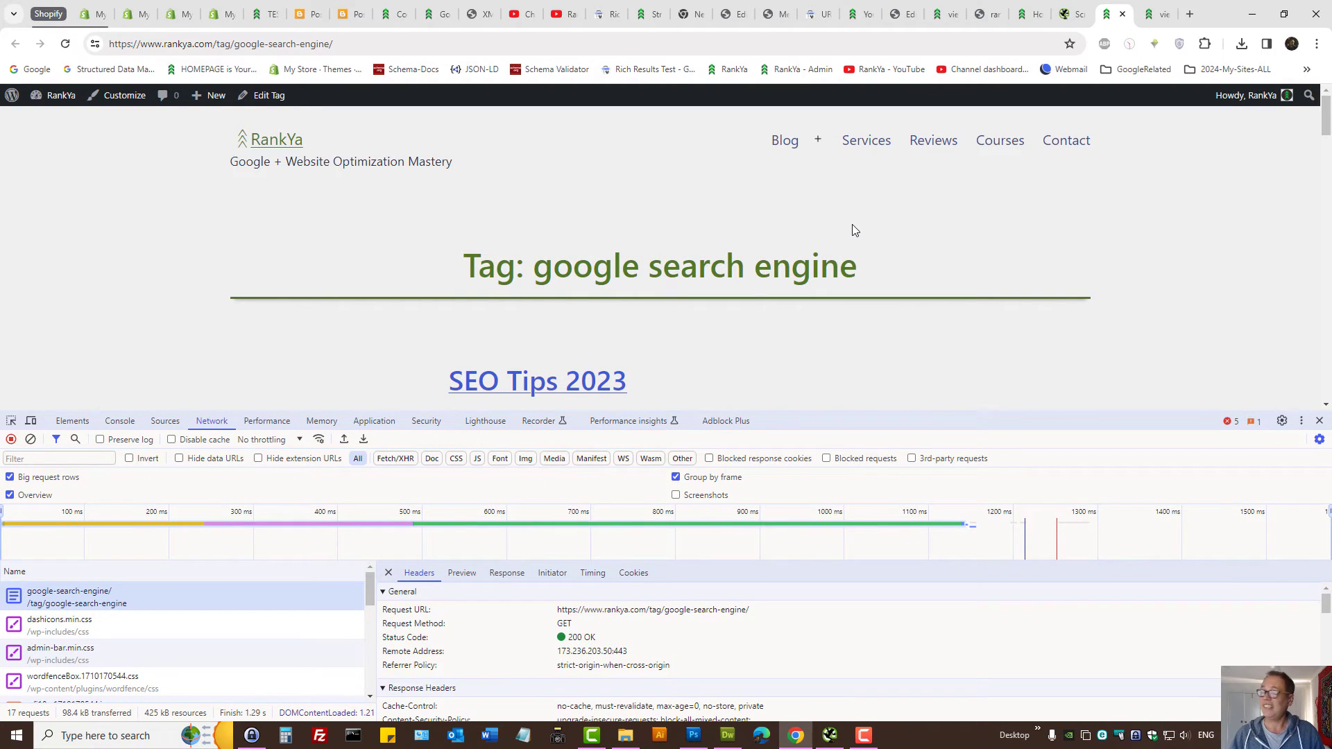
pyautogui.click(562, 14)
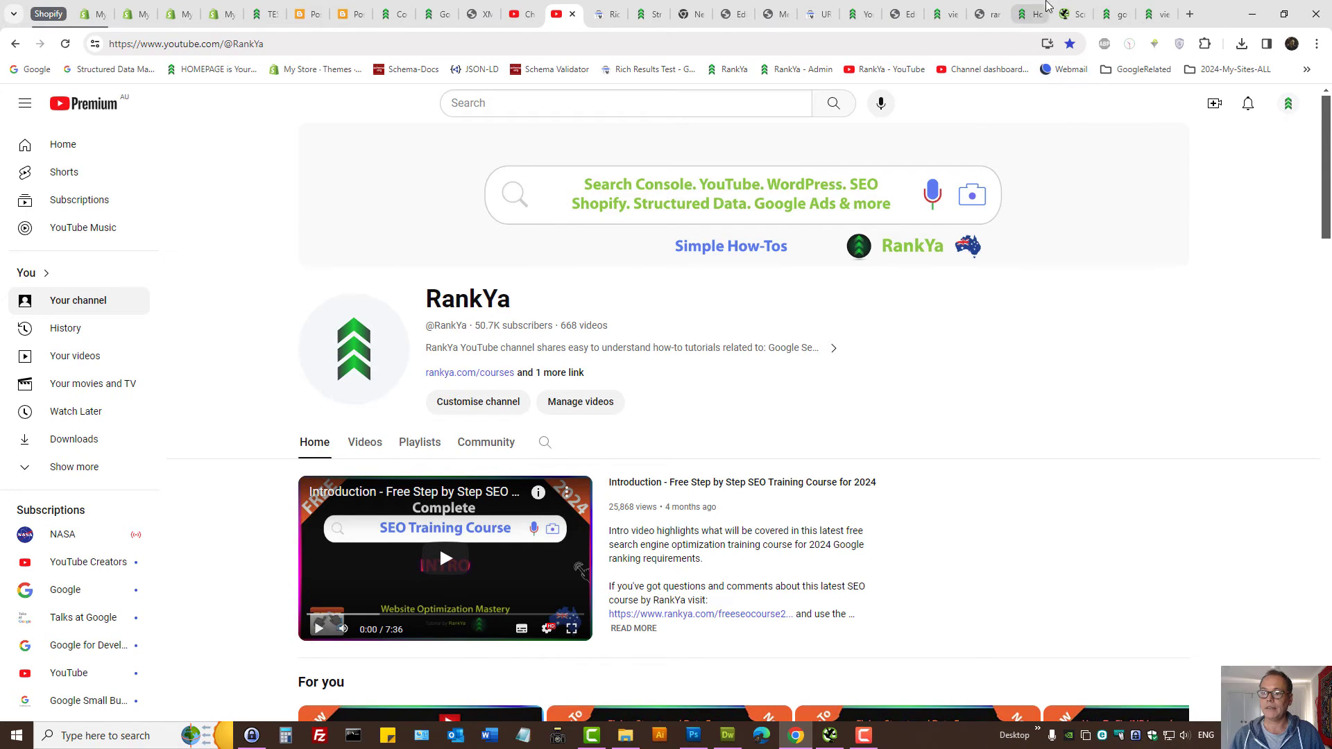
# Step: Highlight the 'How-To Fix Page Indexing Errors' title, then view the Shopify code and Blogger preview
pyautogui.click(1029, 14)
pyautogui.moveTo(369, 261); pyautogui.dragTo(917, 284)
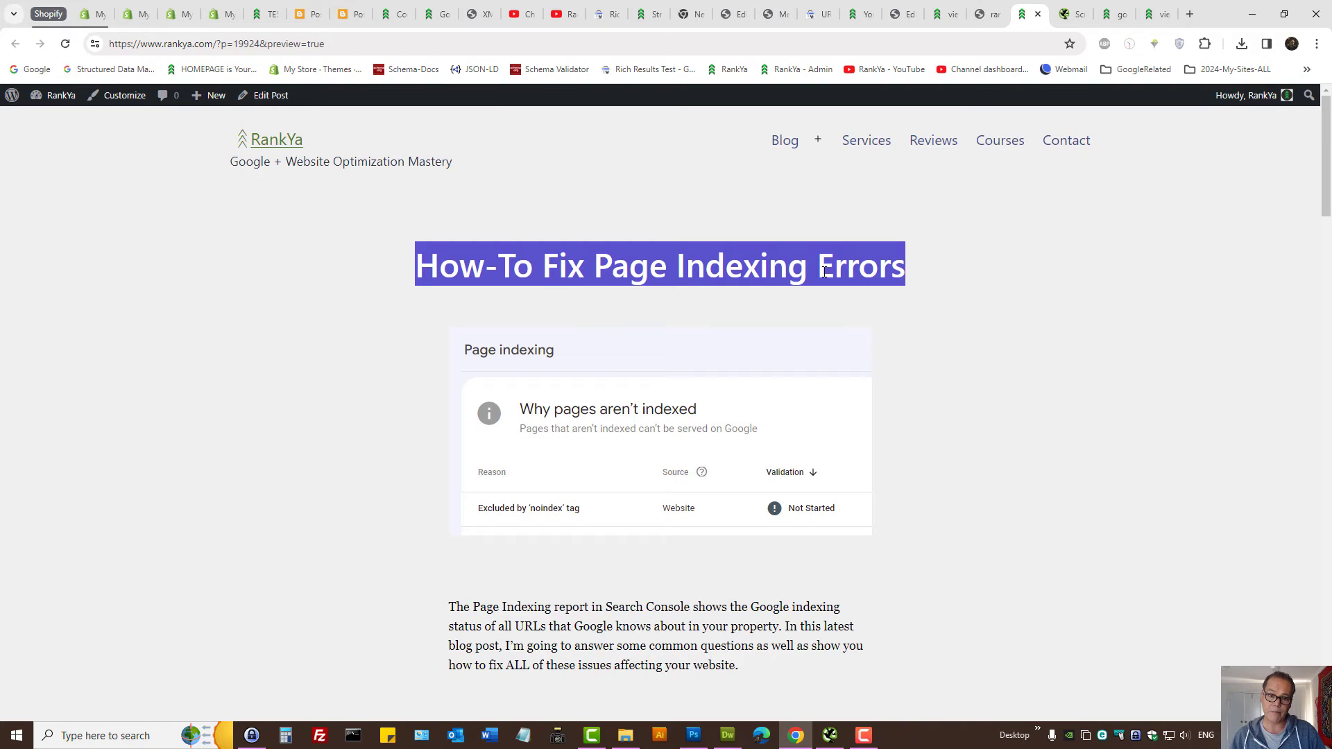
pyautogui.click(93, 14)
pyautogui.moveTo(314, 332)
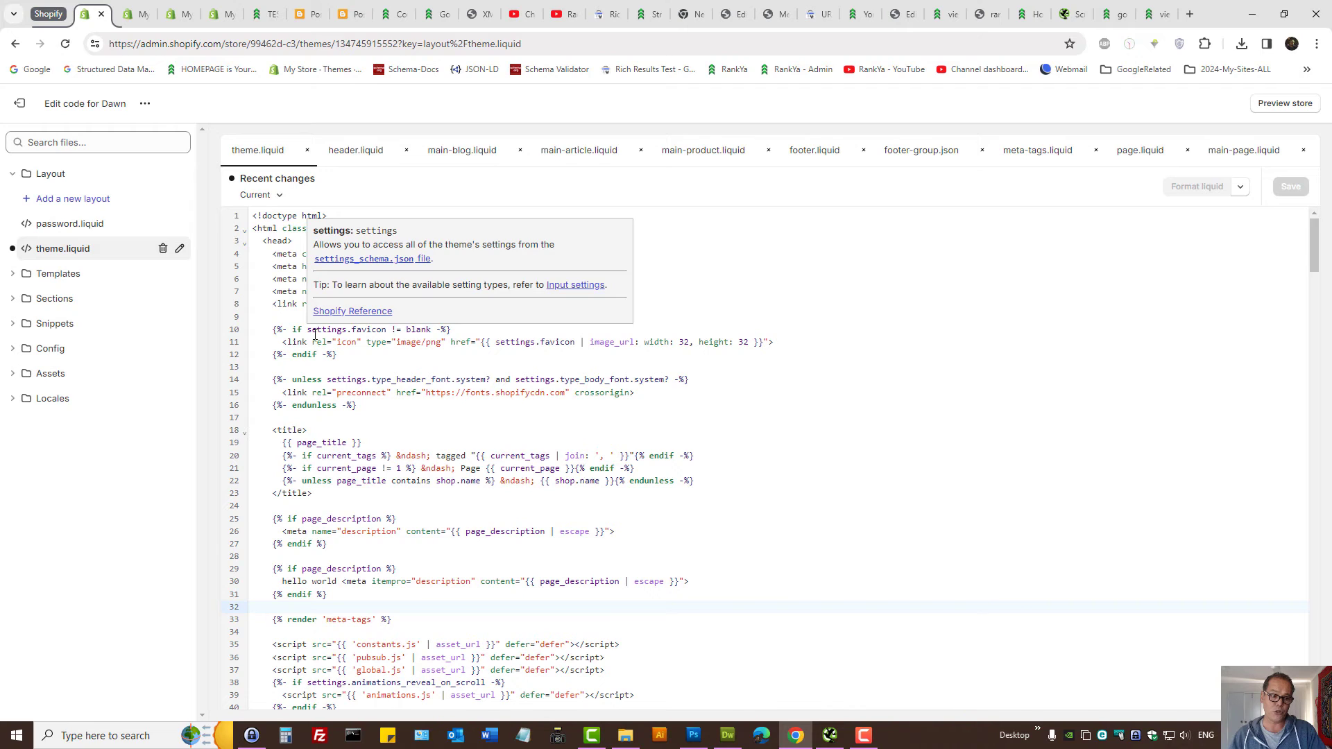
pyautogui.click(351, 14)
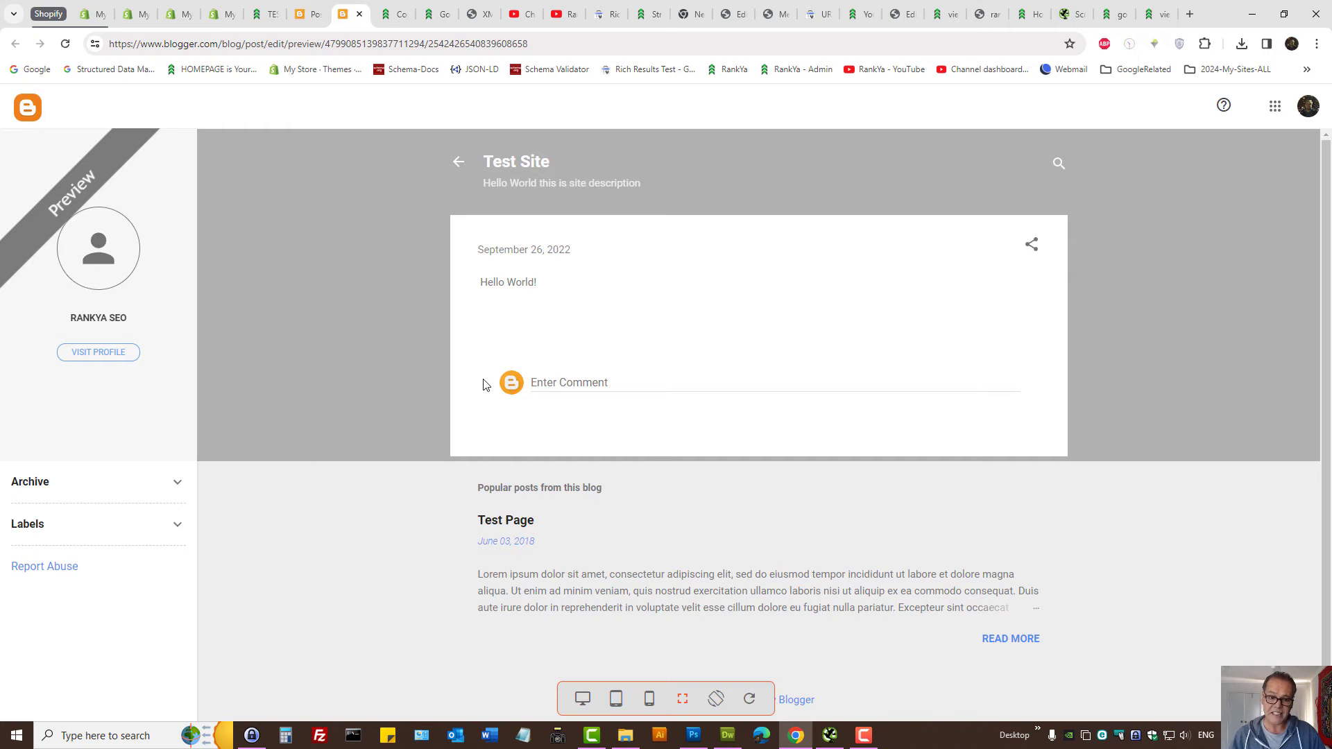
pyautogui.scroll(-1, 456, 391)
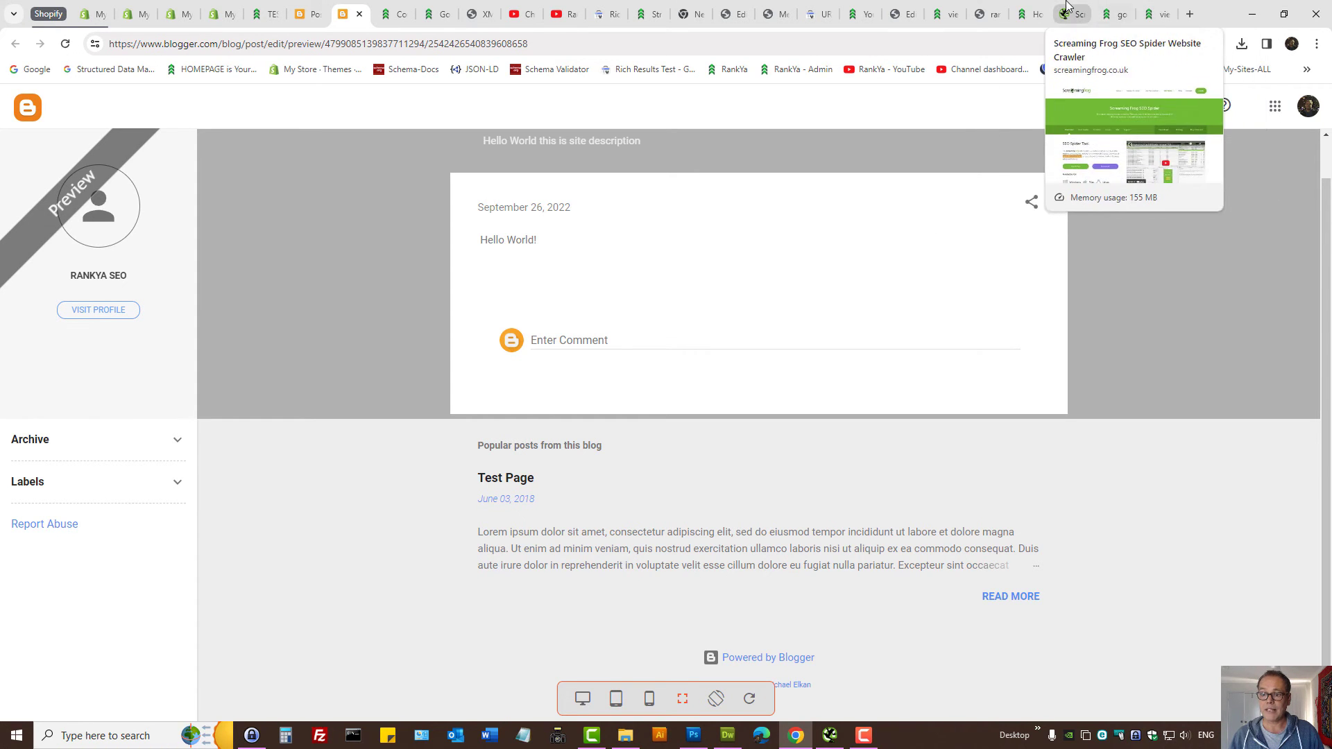
# Step: Back on the indexing-errors post, open the RankYa homepage in a new tab via its logo
pyautogui.click(1025, 14)
pyautogui.click(411, 247)
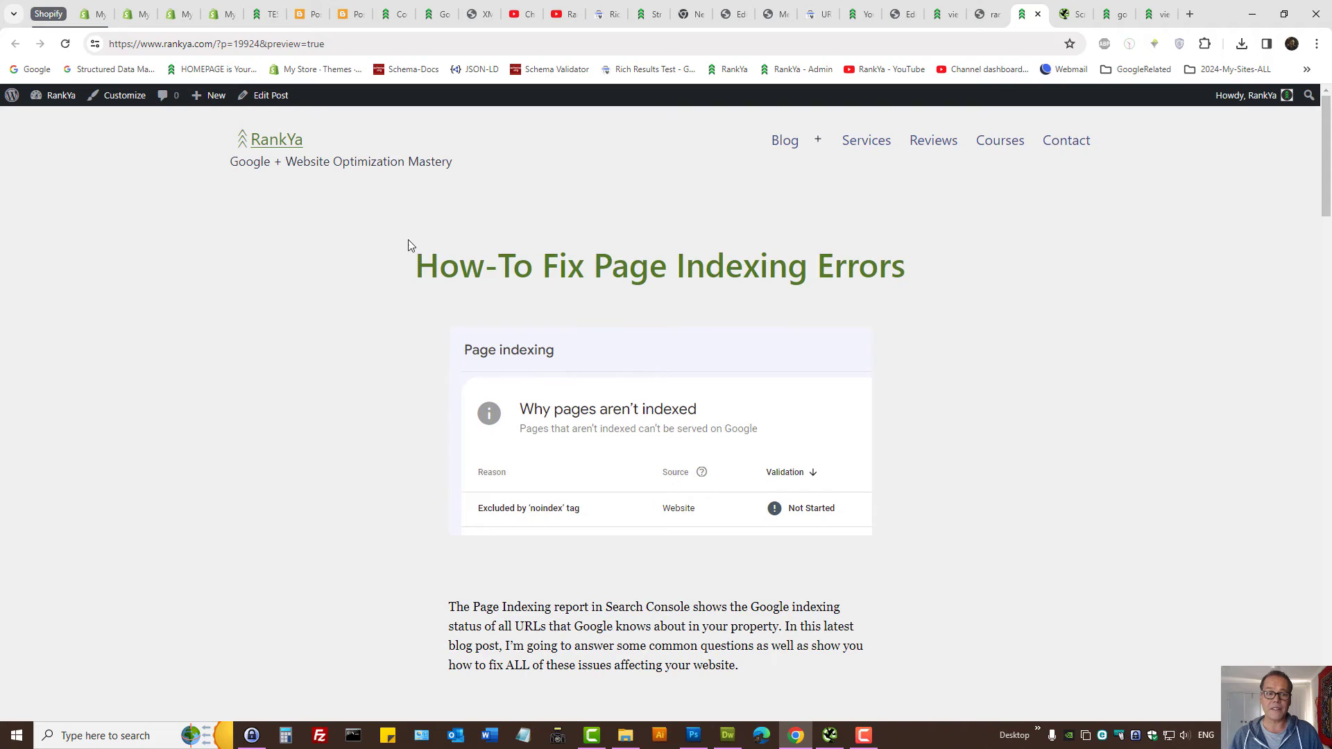
pyautogui.middleClick(277, 140)
pyautogui.click(1040, 15)
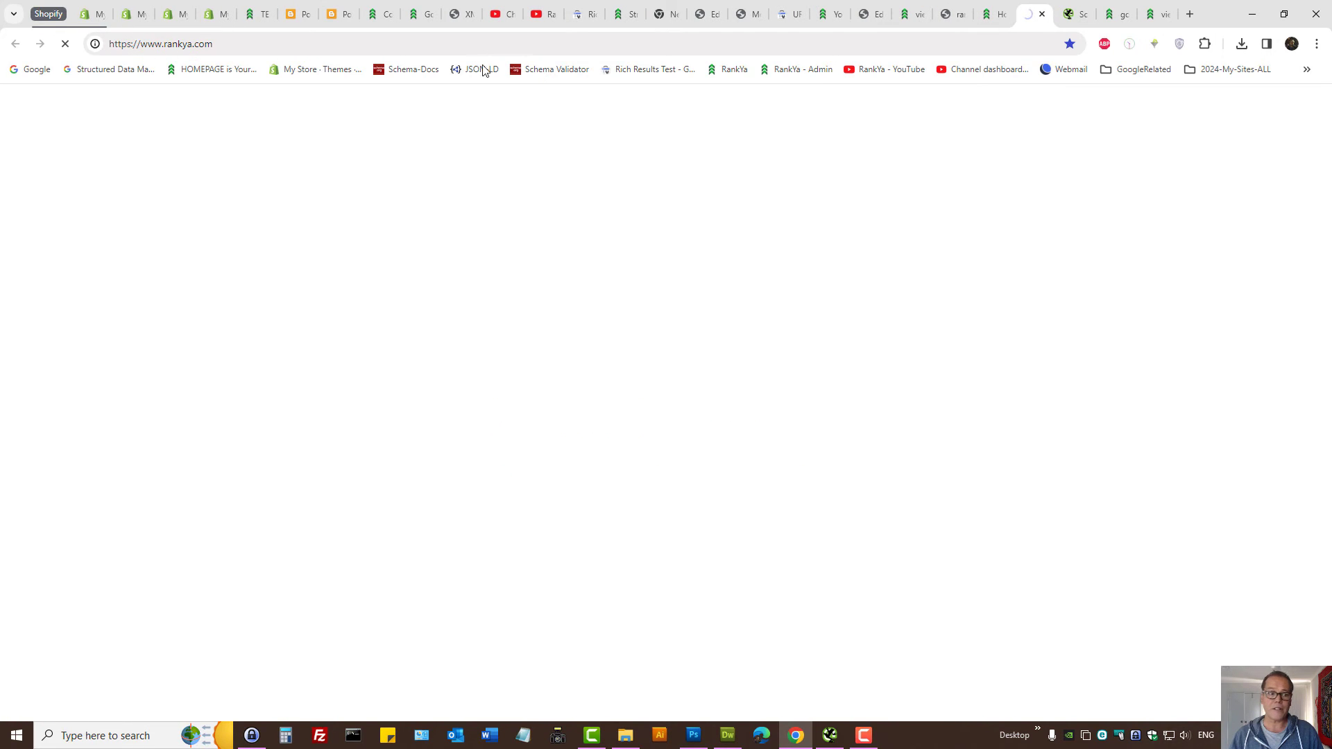
pyautogui.click(314, 46)
pyautogui.write('/ro')
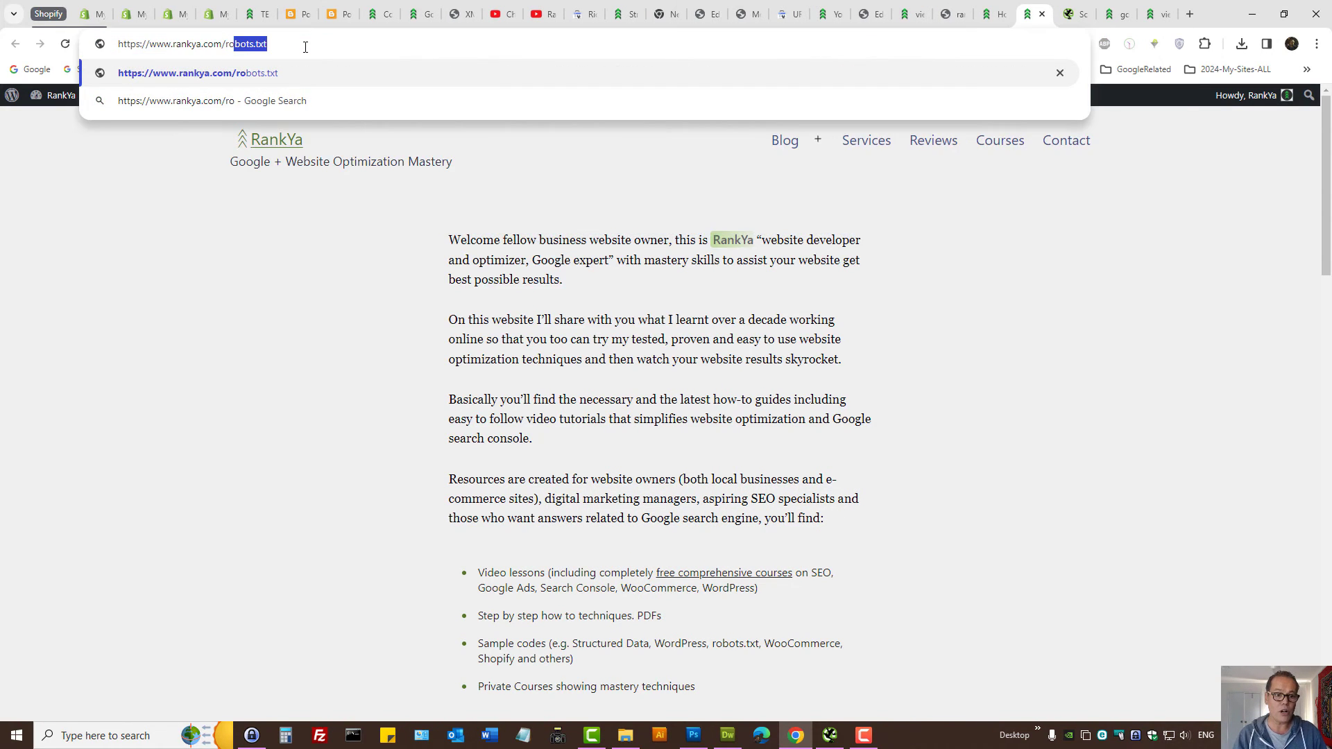
pyautogui.press('Return')
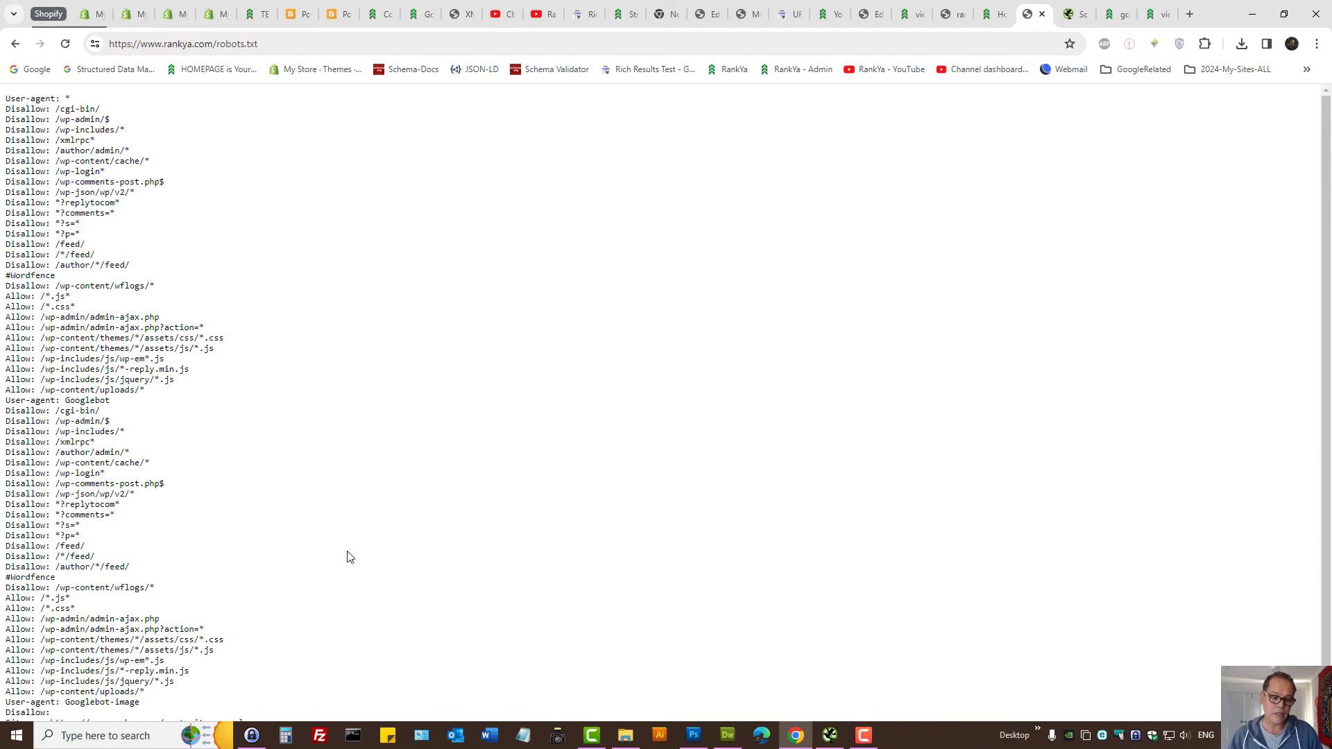
# Step: Restore the homepage address, then return to the Search Console youtube-premium inspection
pyautogui.doubleClick(219, 46)
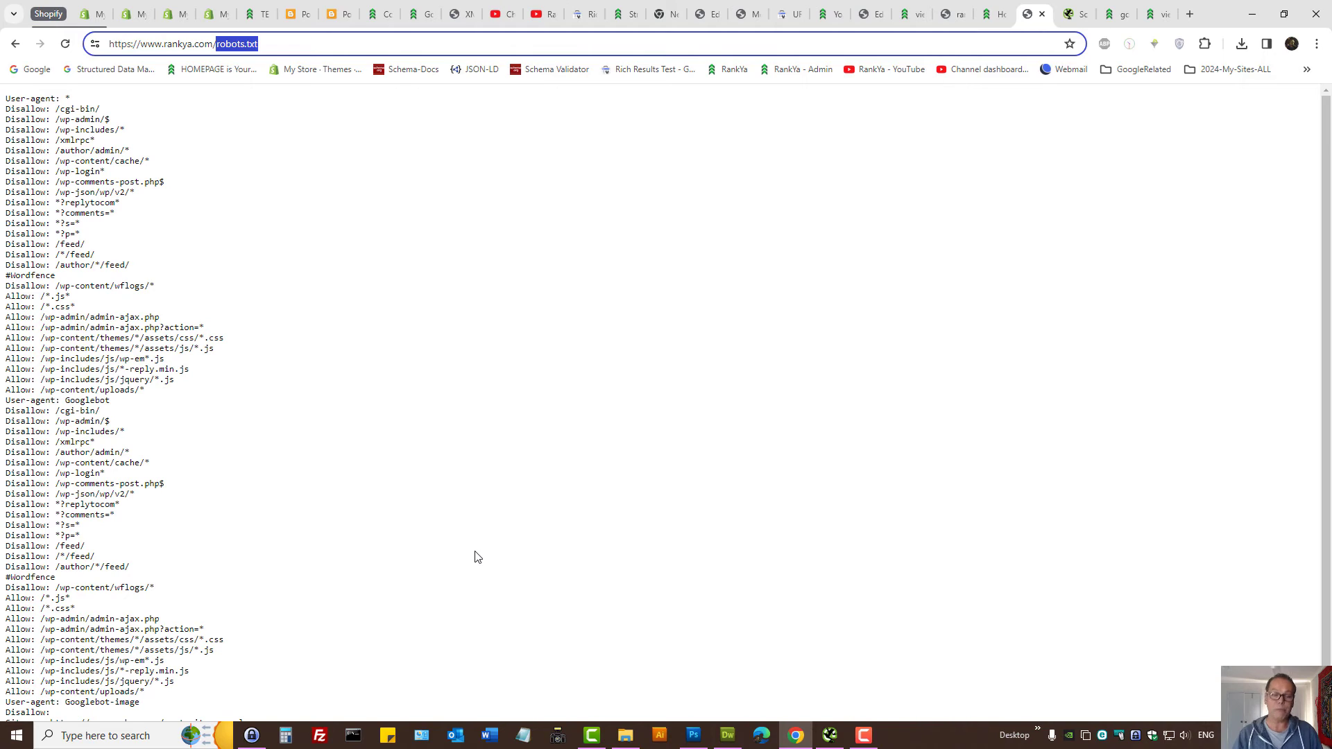
pyautogui.press('BackSpace')
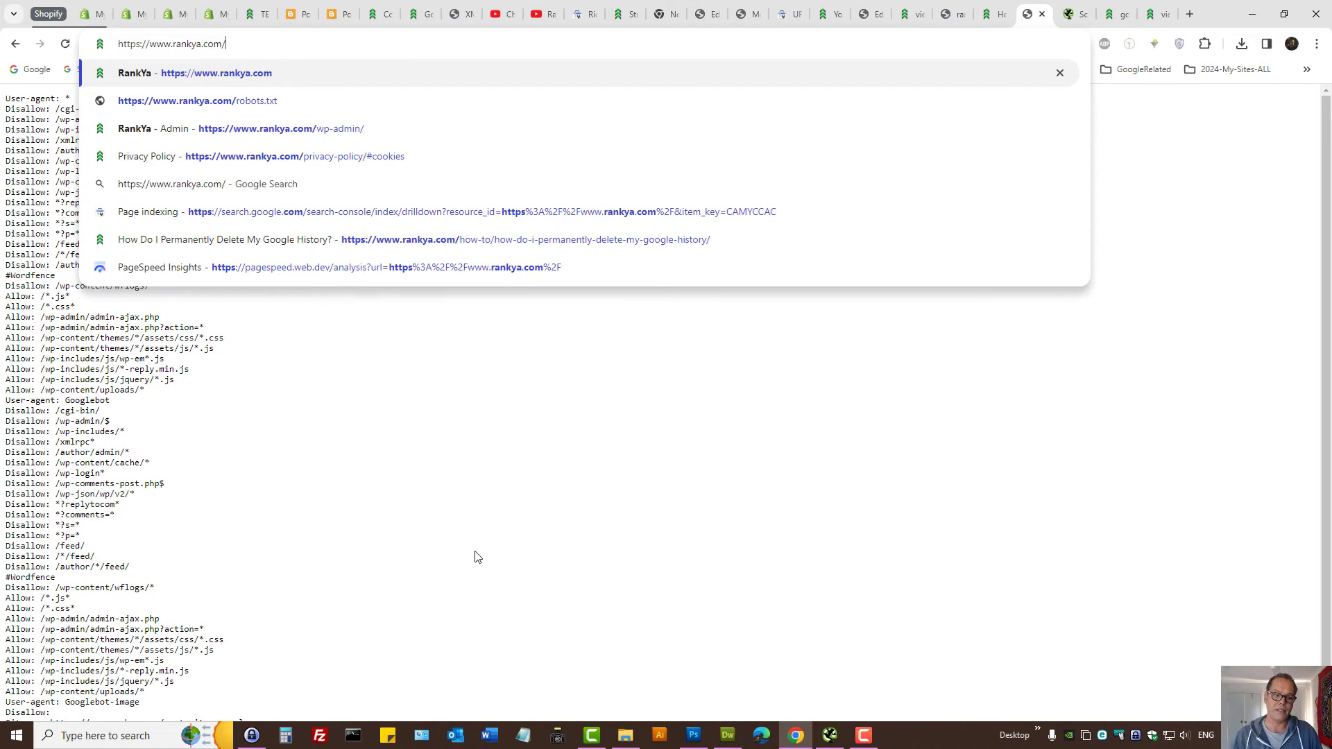
pyautogui.press('Return')
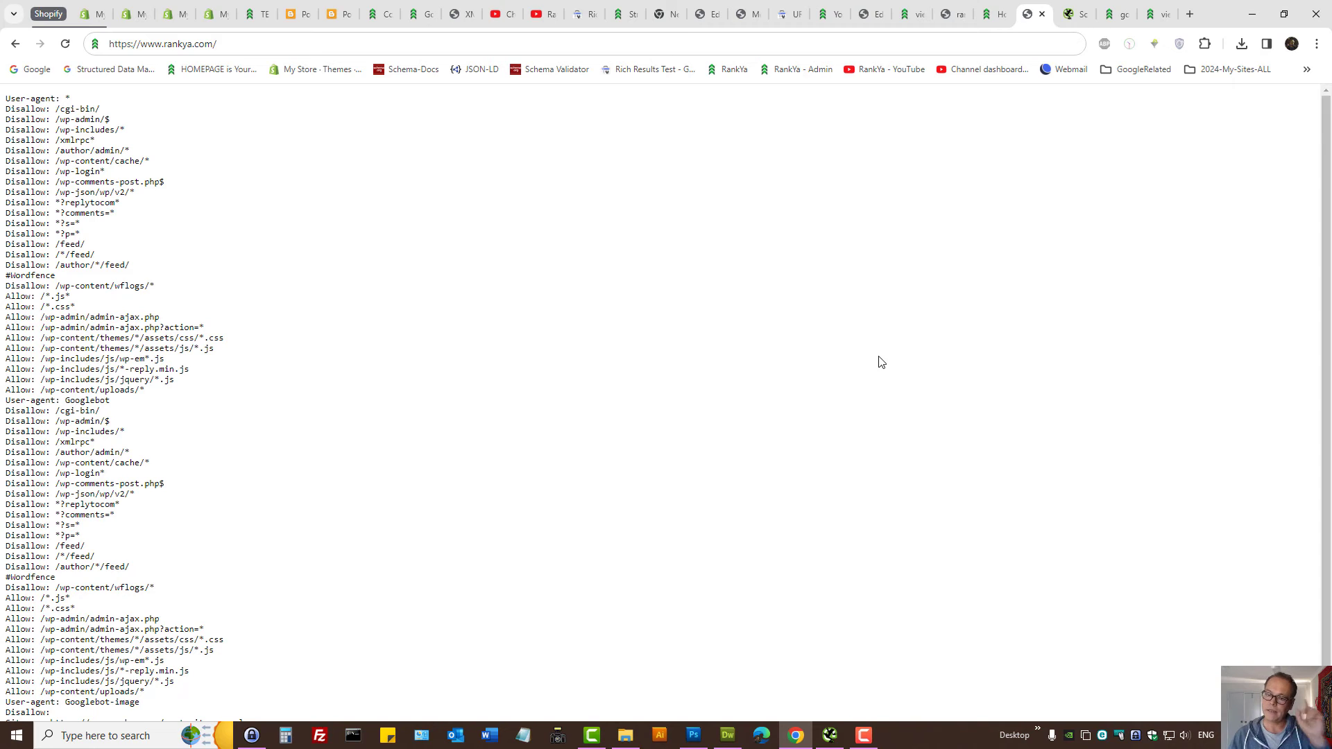
pyautogui.click(799, 10)
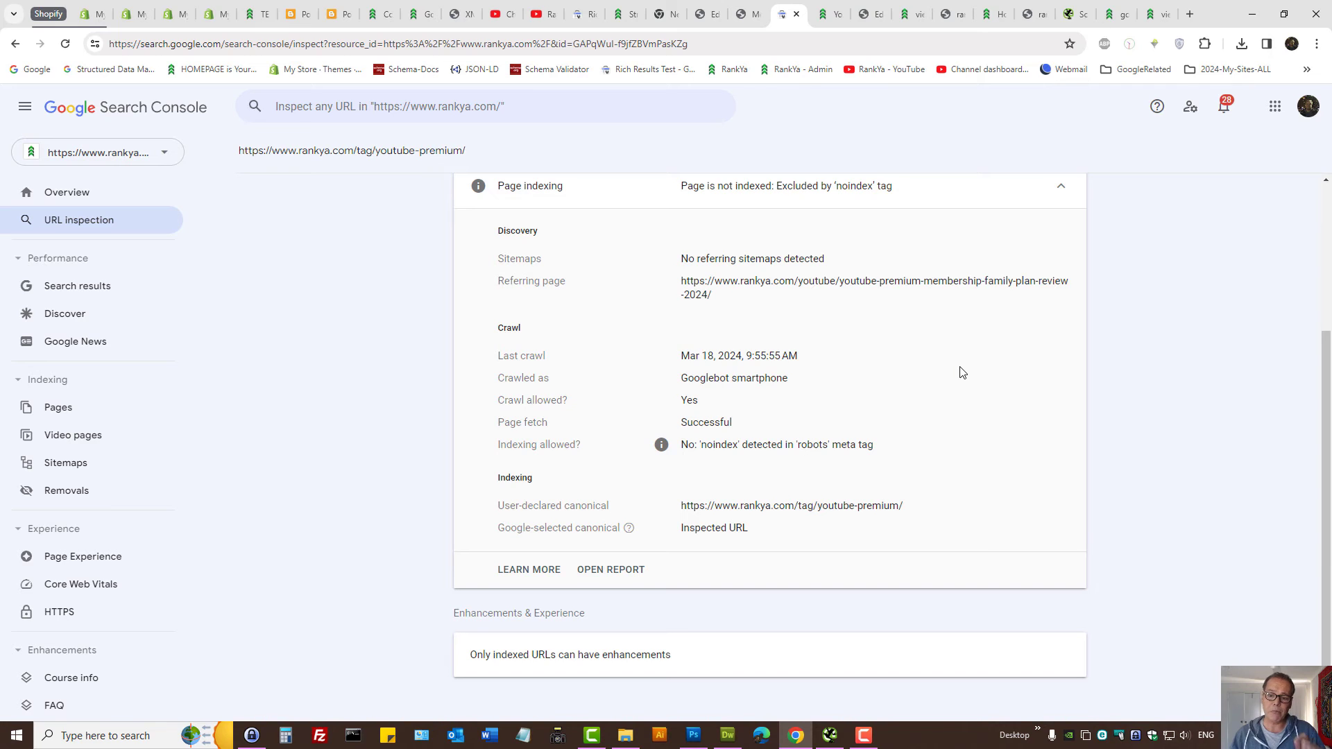
# Step: Go back to the top of the youtube-premium tag inspection report and start a live URL test
pyautogui.scroll(3, 888, 380)
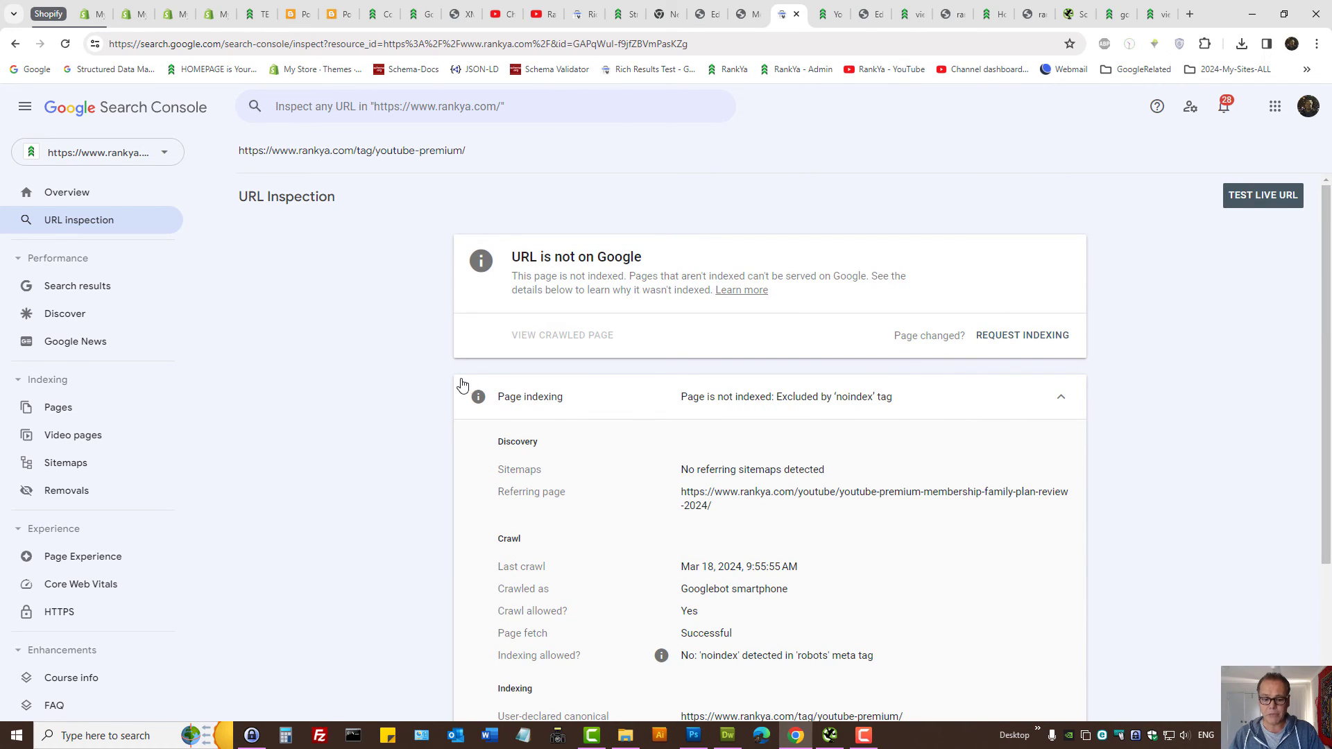
pyautogui.moveTo(426, 386); pyautogui.dragTo(930, 463)
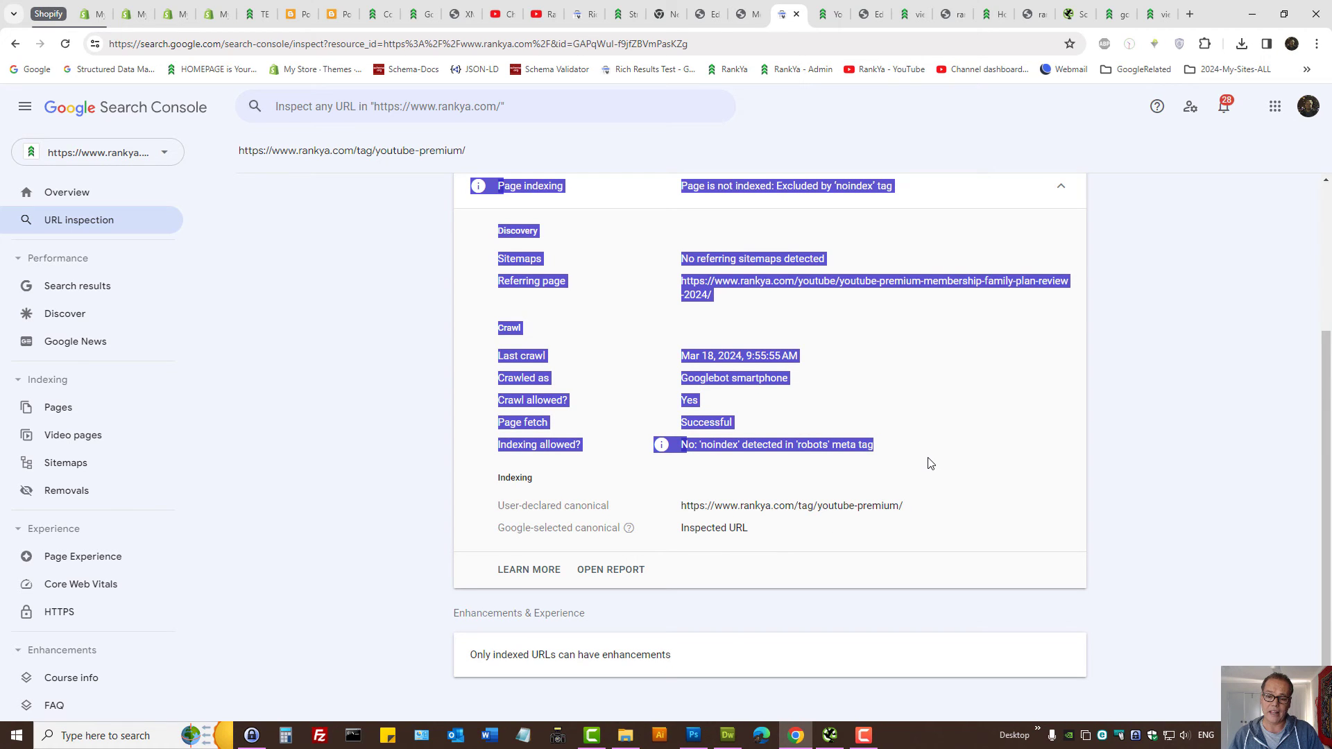
pyautogui.click(931, 463)
pyautogui.scroll(3, 931, 464)
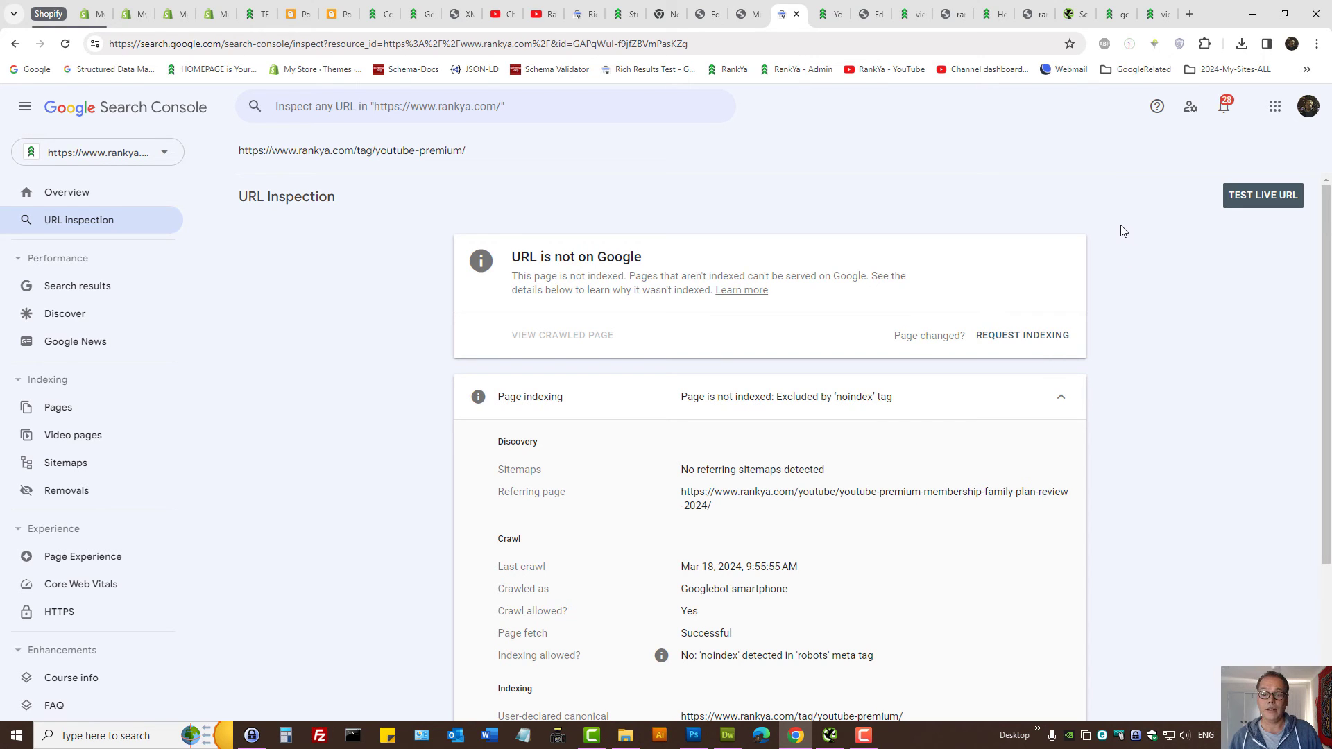
pyautogui.click(1249, 209)
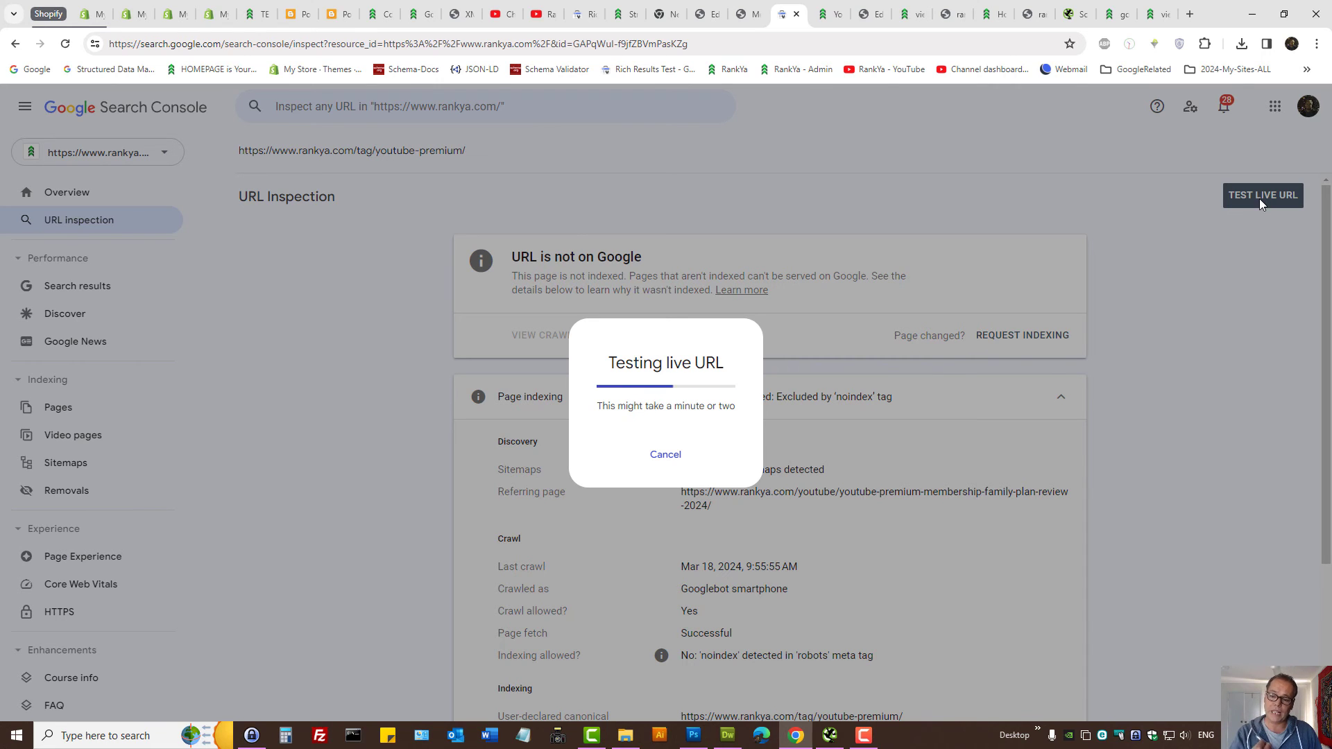
# Step: Review the live test's Page availability: URL not available to Google, excluded by 'noindex' robots tag
pyautogui.moveTo(514, 281); pyautogui.dragTo(718, 286)
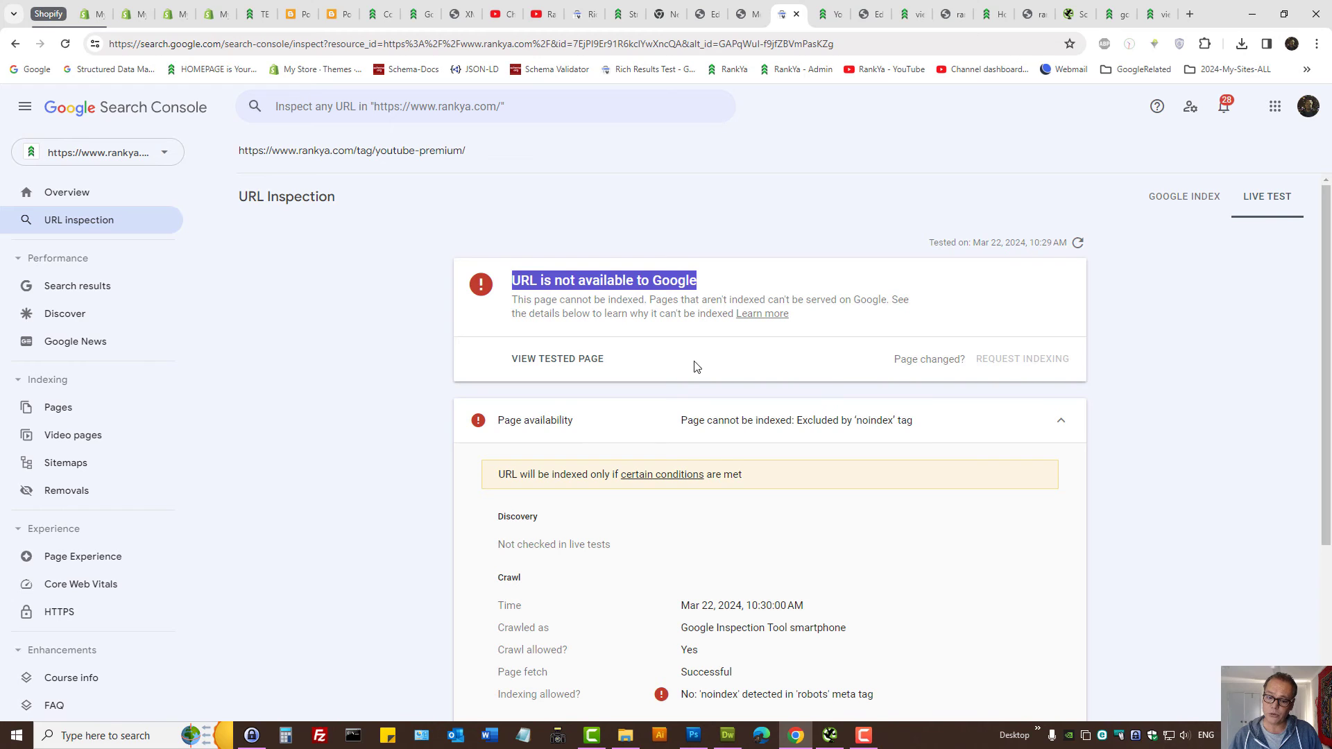
pyautogui.moveTo(681, 420); pyautogui.dragTo(920, 432)
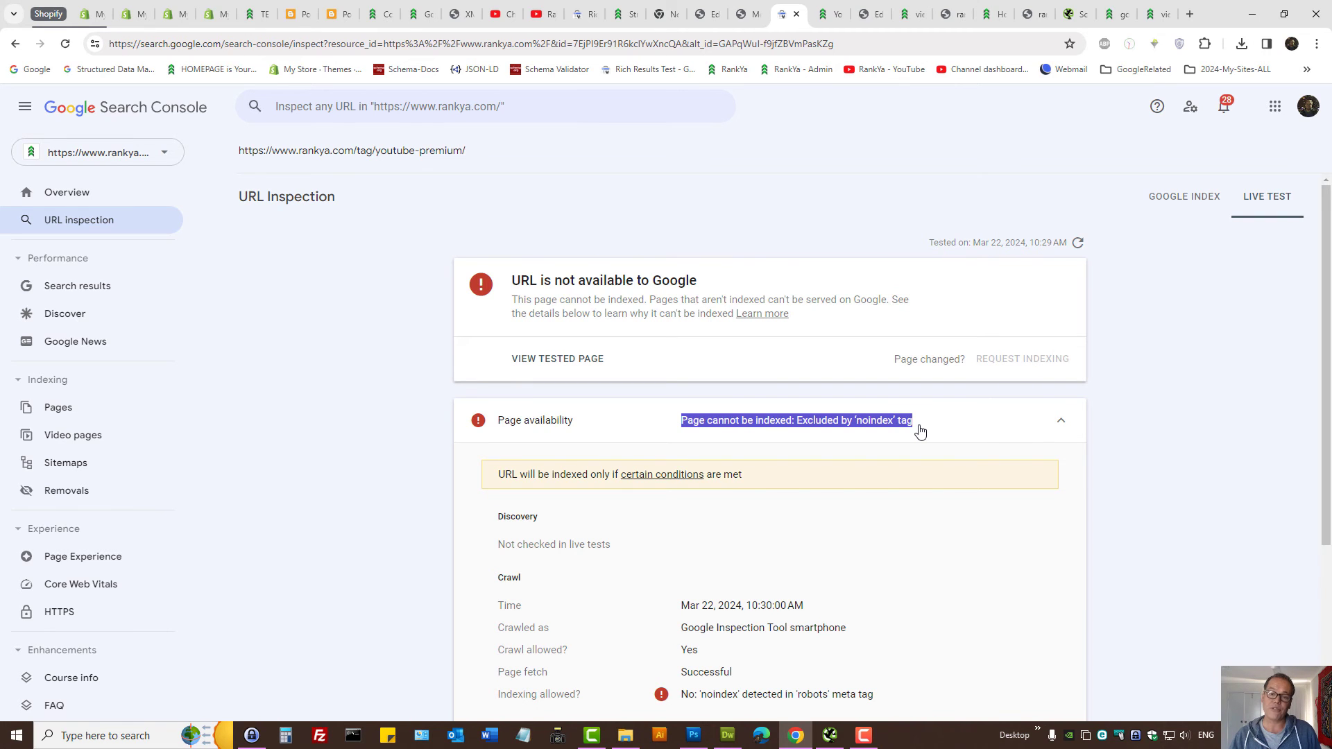
pyautogui.moveTo(920, 432); pyautogui.dragTo(923, 433)
pyautogui.click(844, 416)
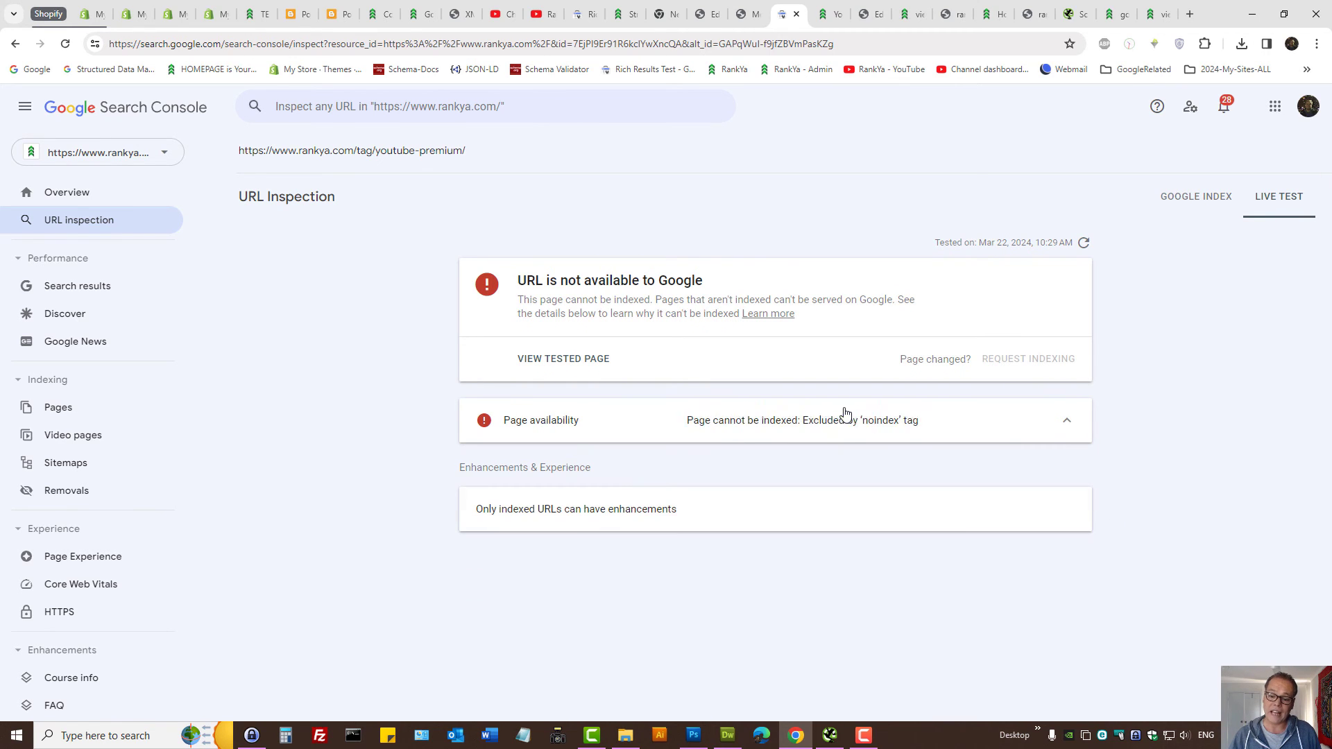
pyautogui.scroll(-3, 1041, 513)
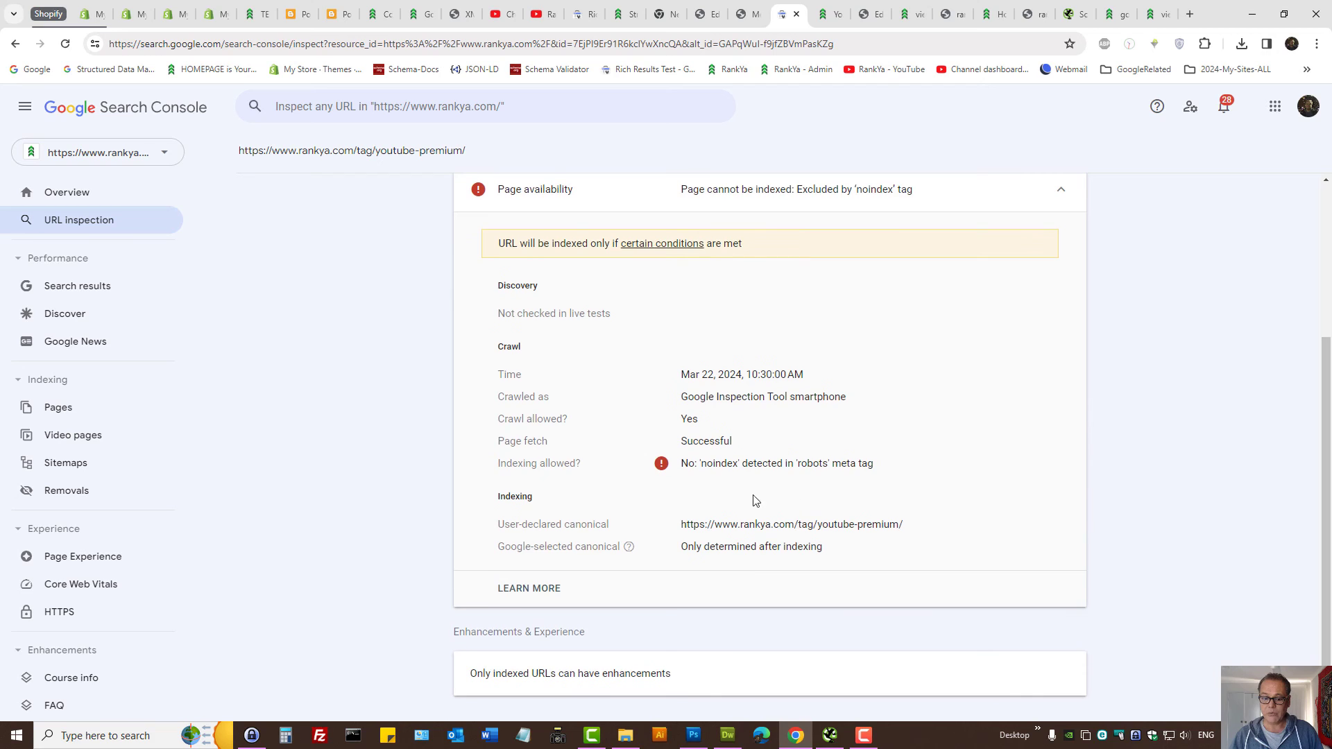
pyautogui.tripleClick(703, 400)
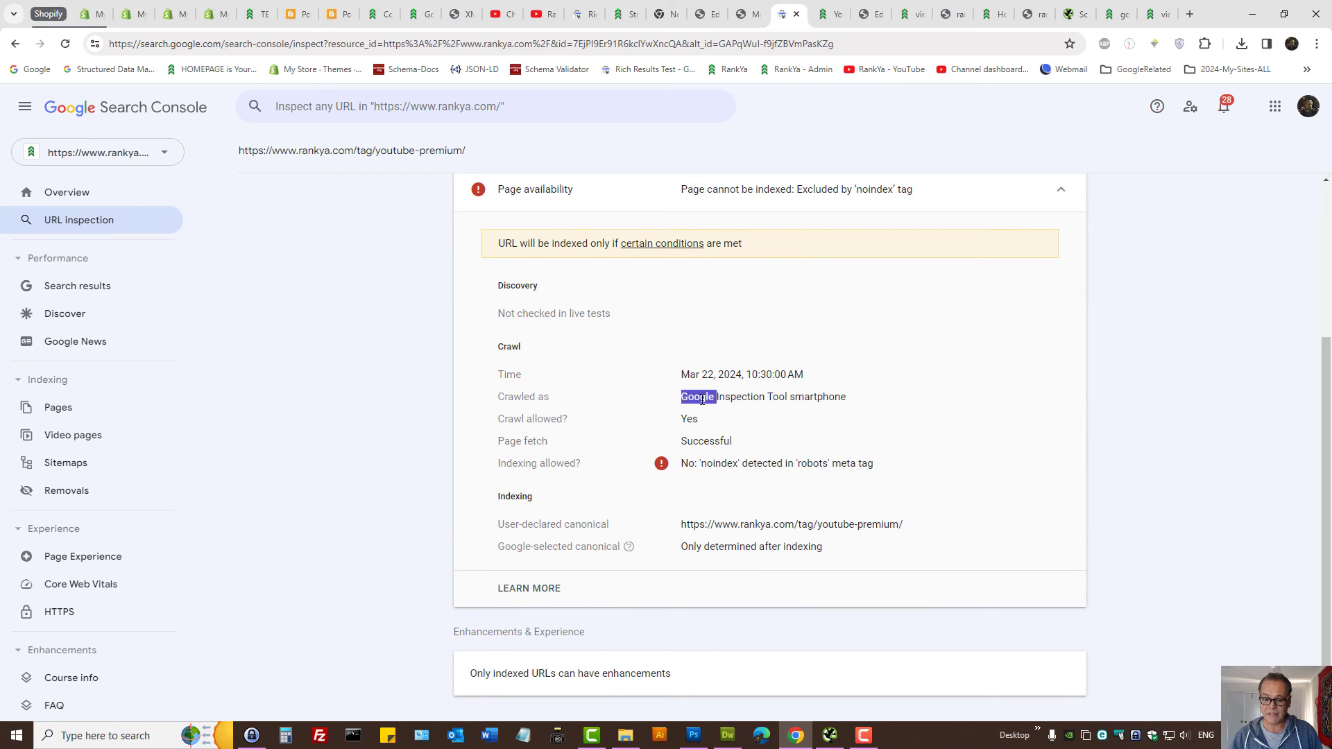
pyautogui.moveTo(695, 464); pyautogui.dragTo(794, 464)
pyautogui.doubleClick(812, 466)
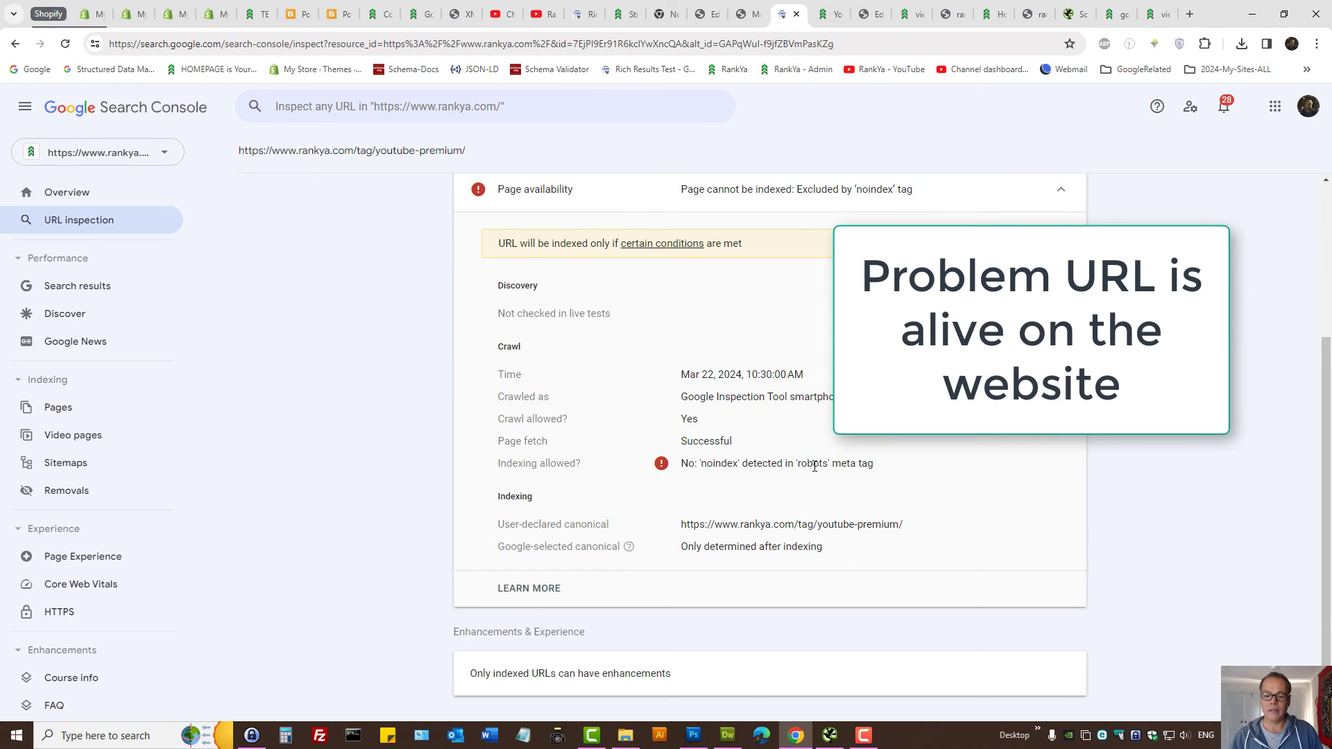
pyautogui.doubleClick(824, 466)
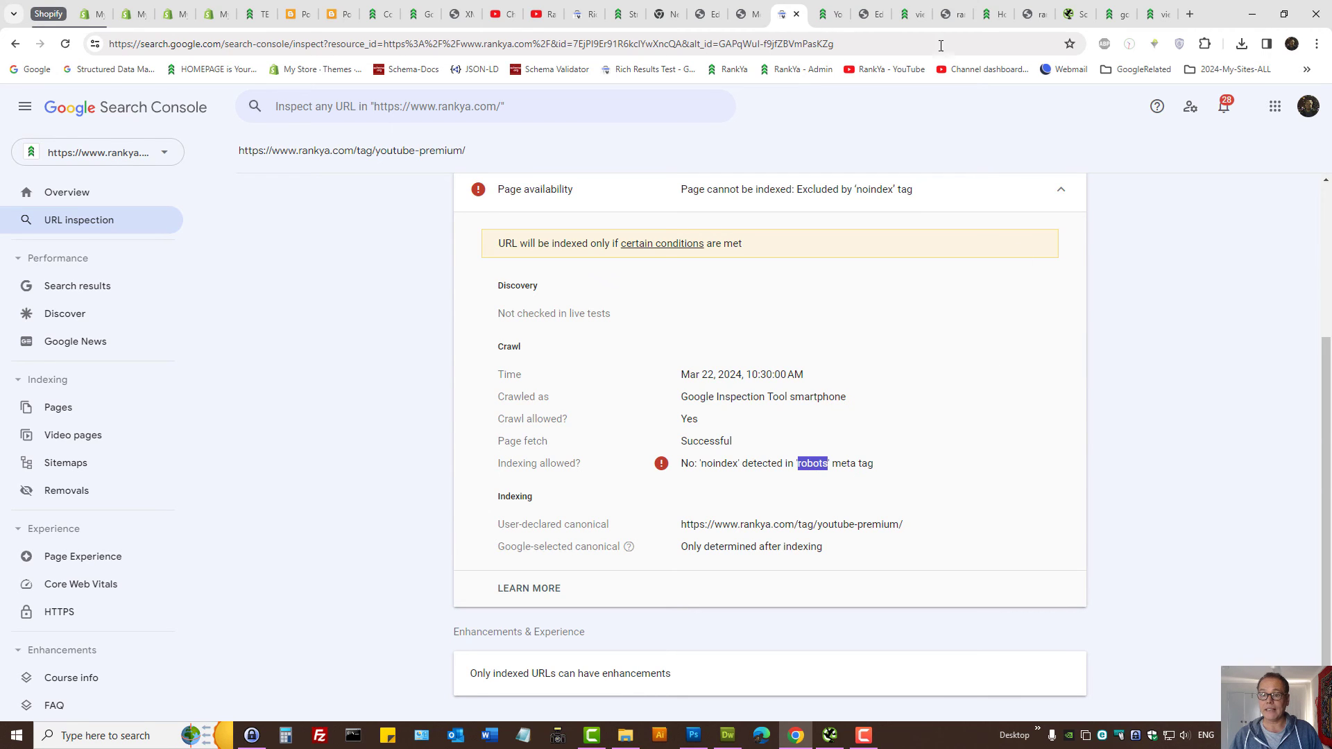
# Step: Confirm the noindex robots meta line in the page source, then check 'Indexing allowed?' in the results
pyautogui.click(919, 12)
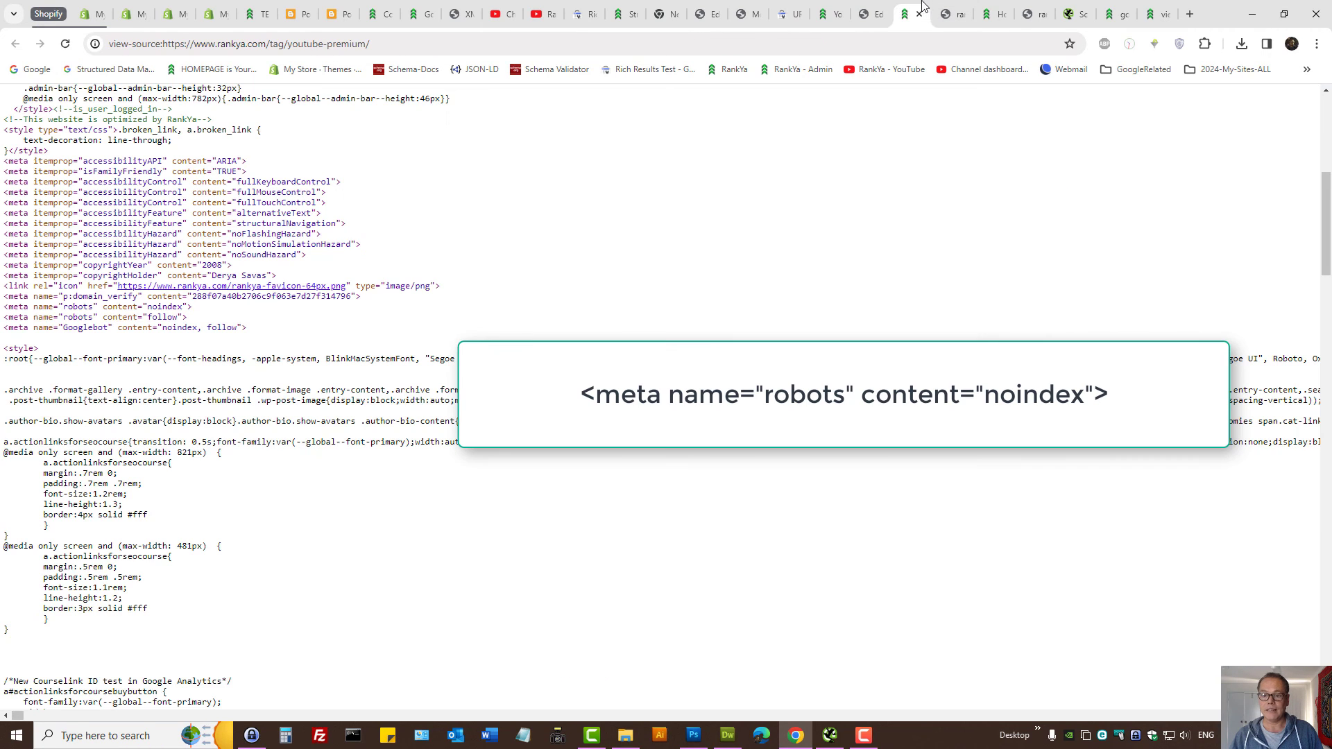
pyautogui.tripleClick(56, 306)
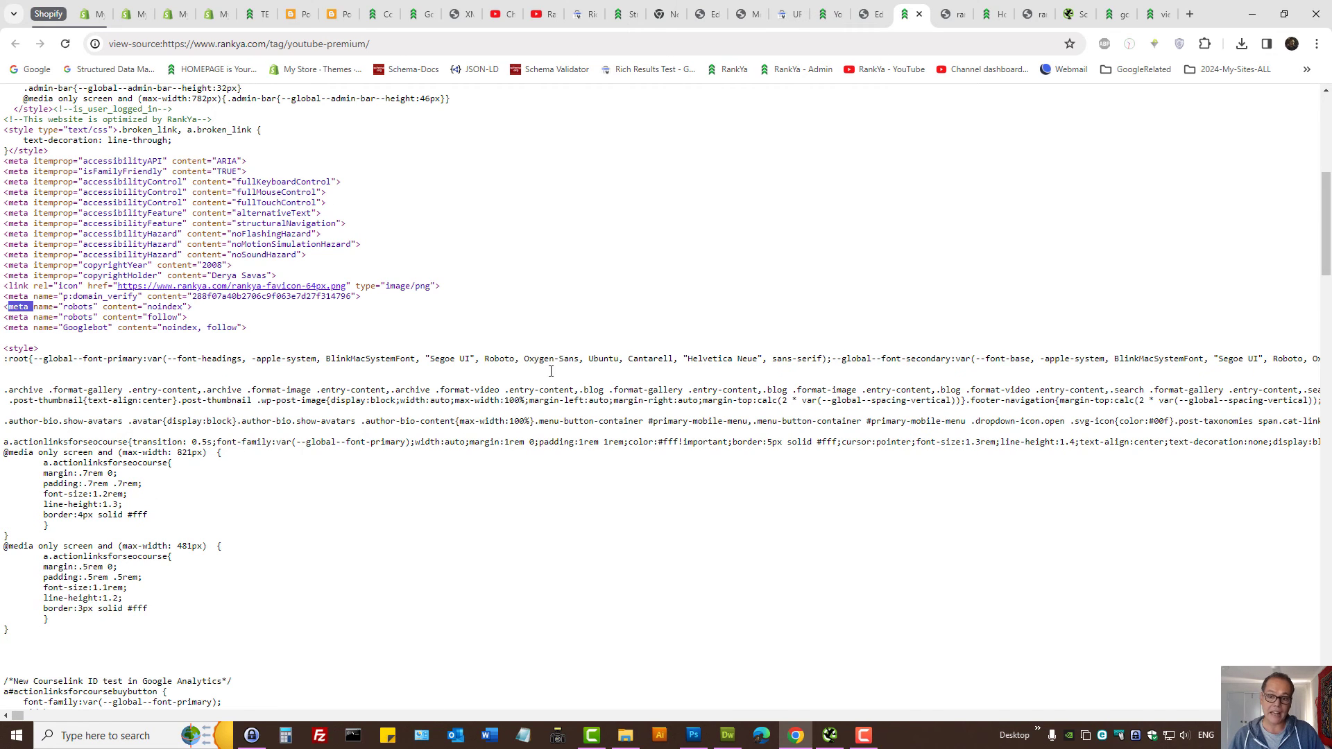
pyautogui.click(788, 14)
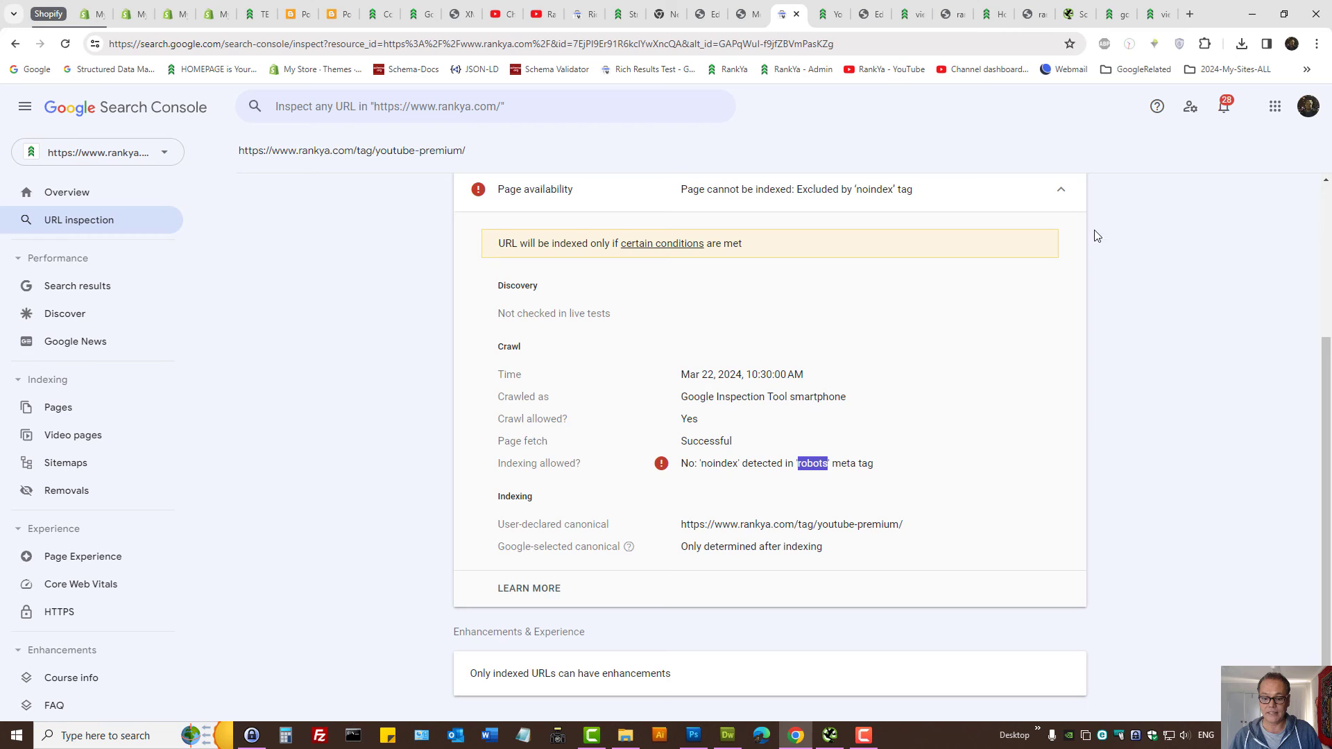
pyautogui.tripleClick(518, 462)
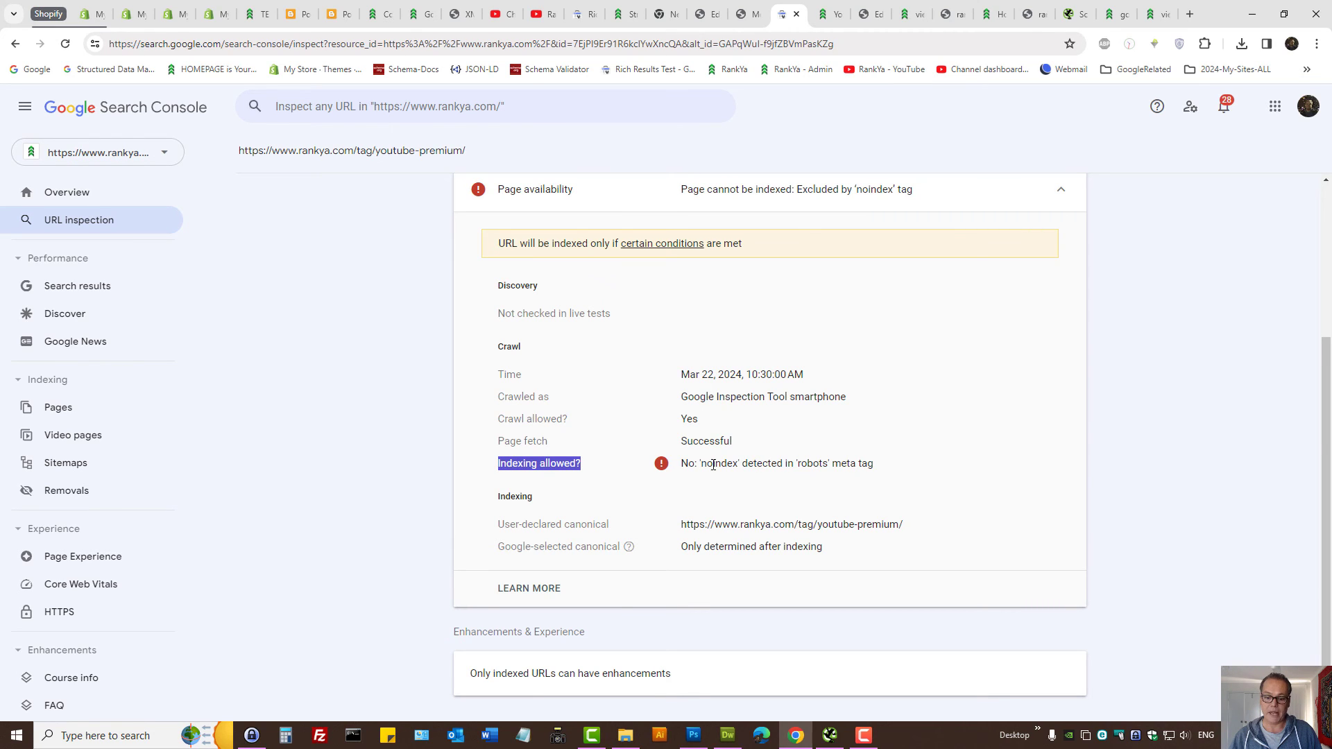
pyautogui.scroll(3, 1134, 416)
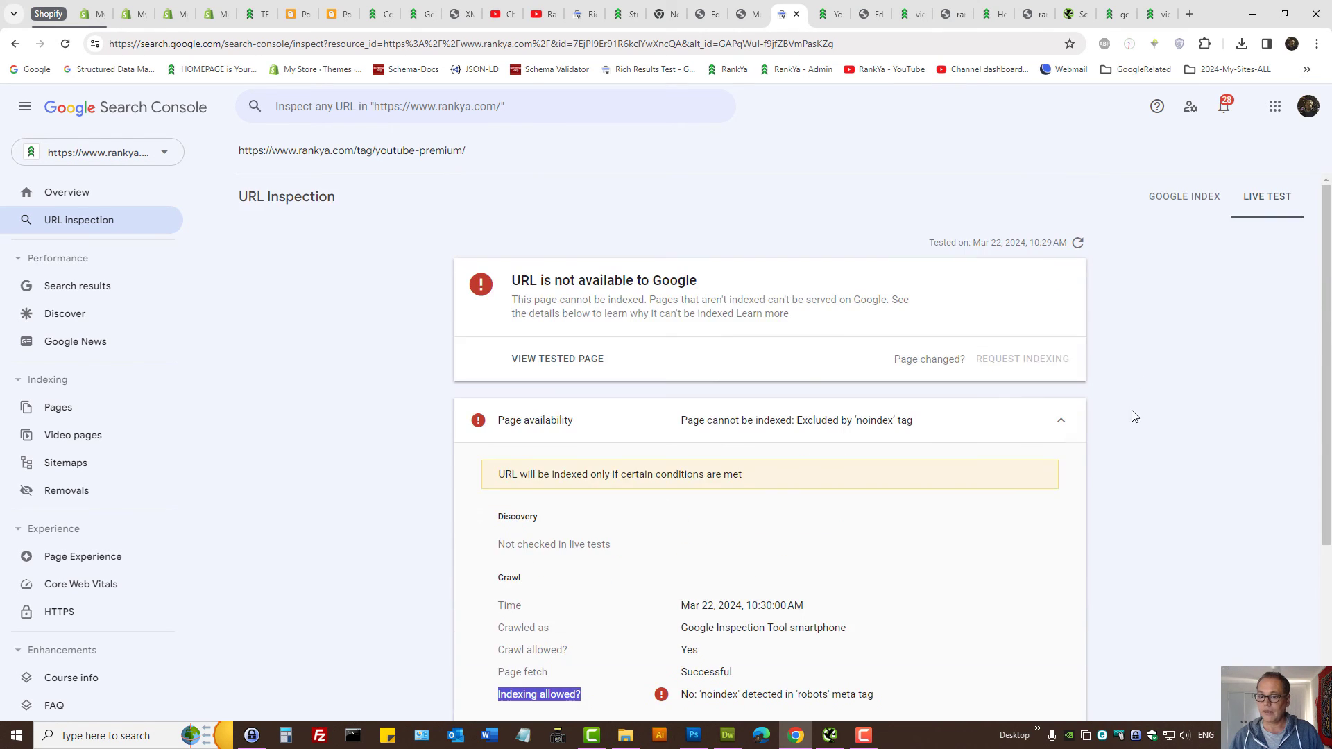
# Step: Switch to the Google Index version and collapse its 'Excluded by noindex tag' Page indexing details
pyautogui.click(1178, 198)
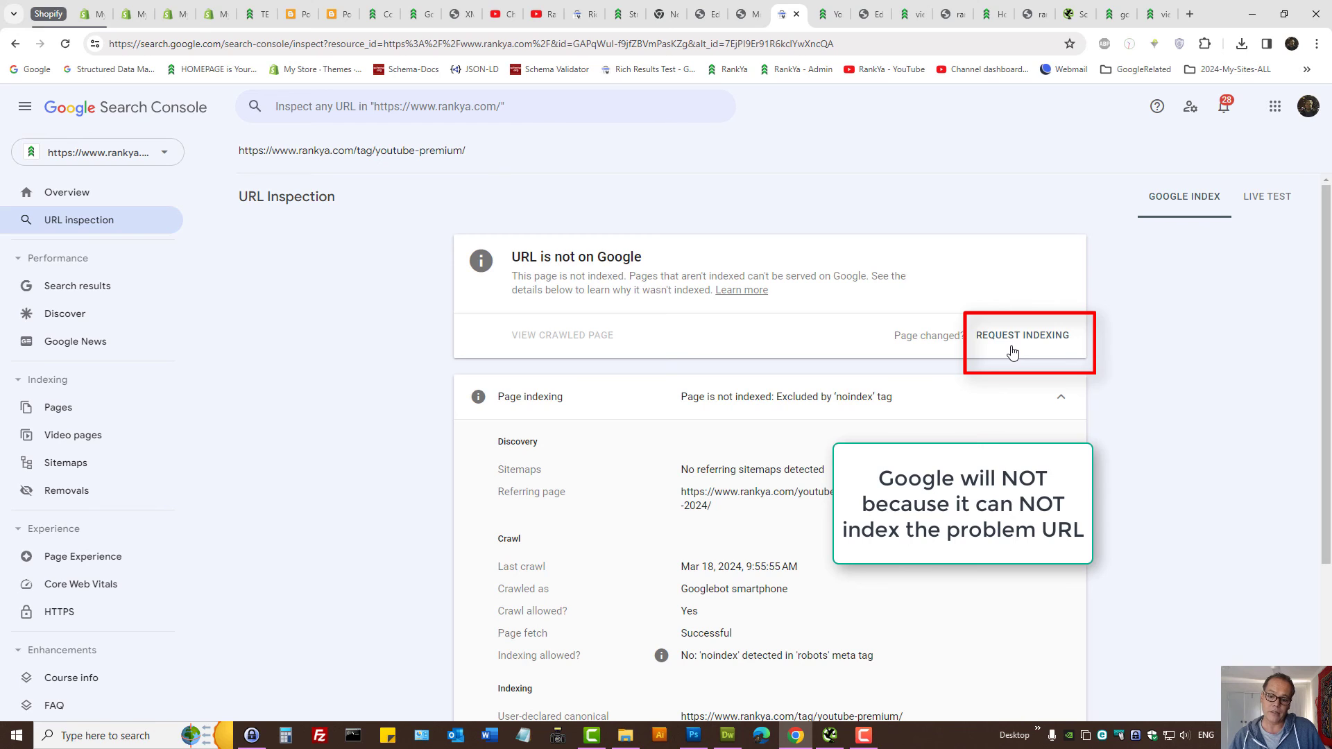
pyautogui.moveTo(681, 405); pyautogui.dragTo(924, 417)
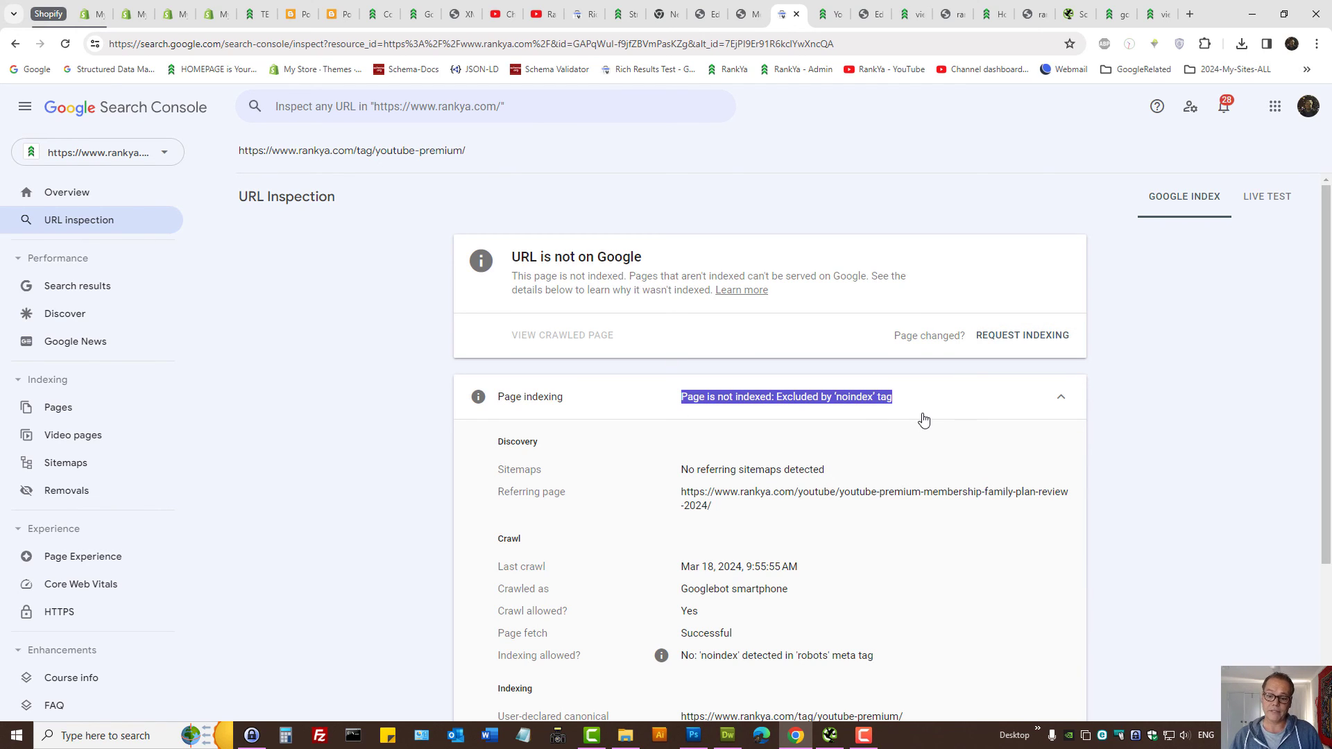
pyautogui.click(923, 418)
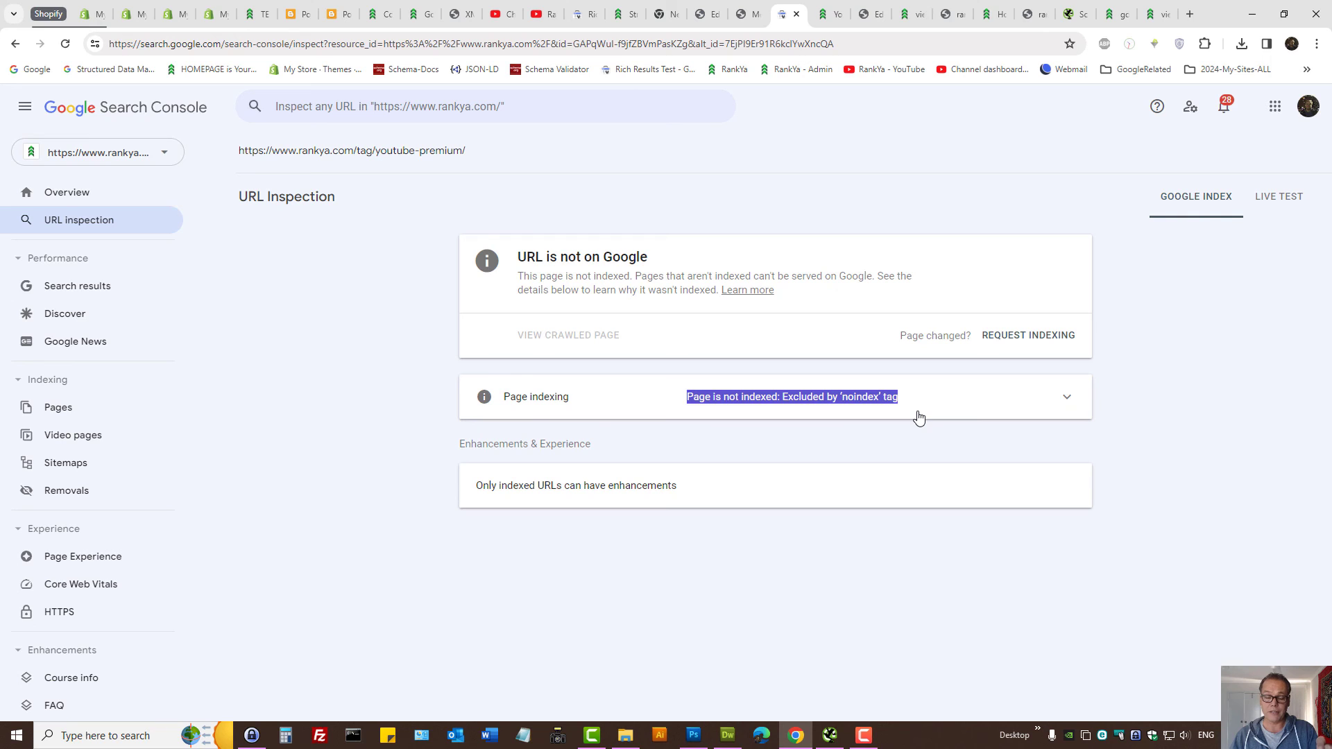
# Step: Recheck the noindex robots meta line in the page source and return to the inspection report
pyautogui.click(909, 14)
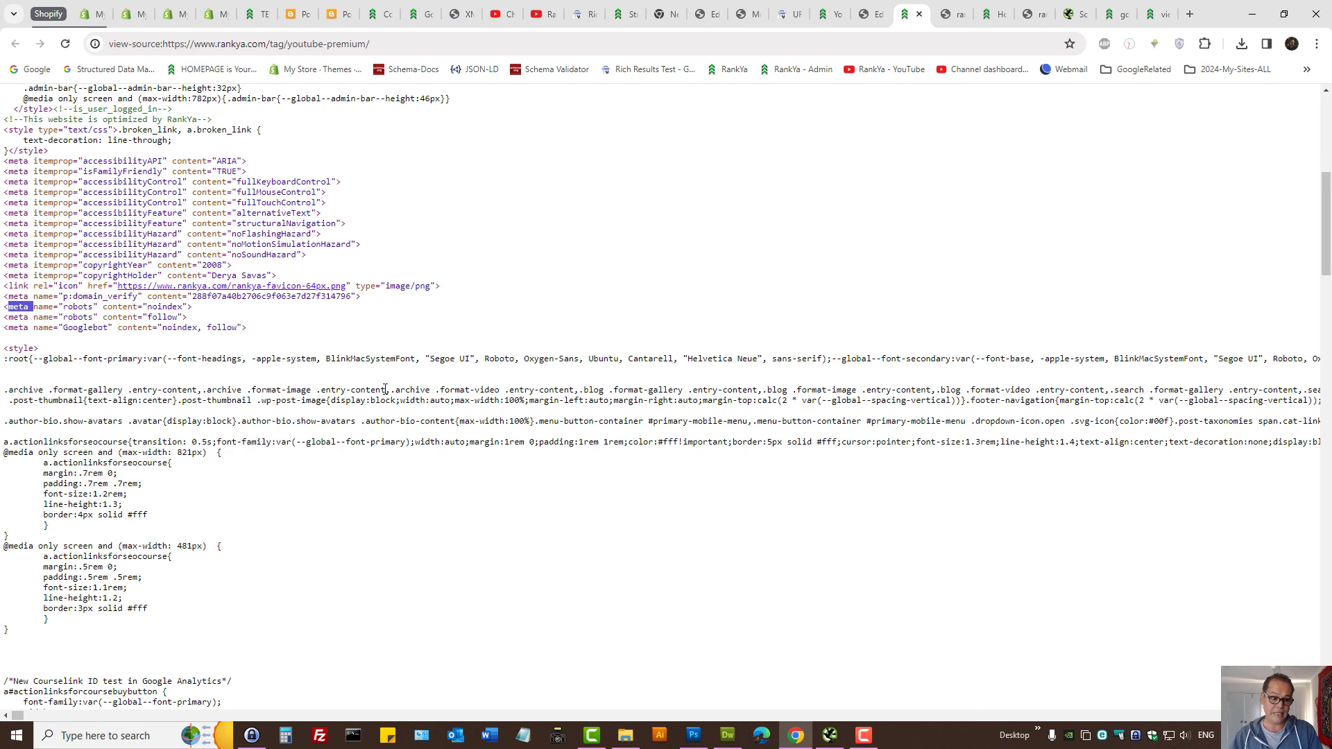
pyautogui.tripleClick(47, 308)
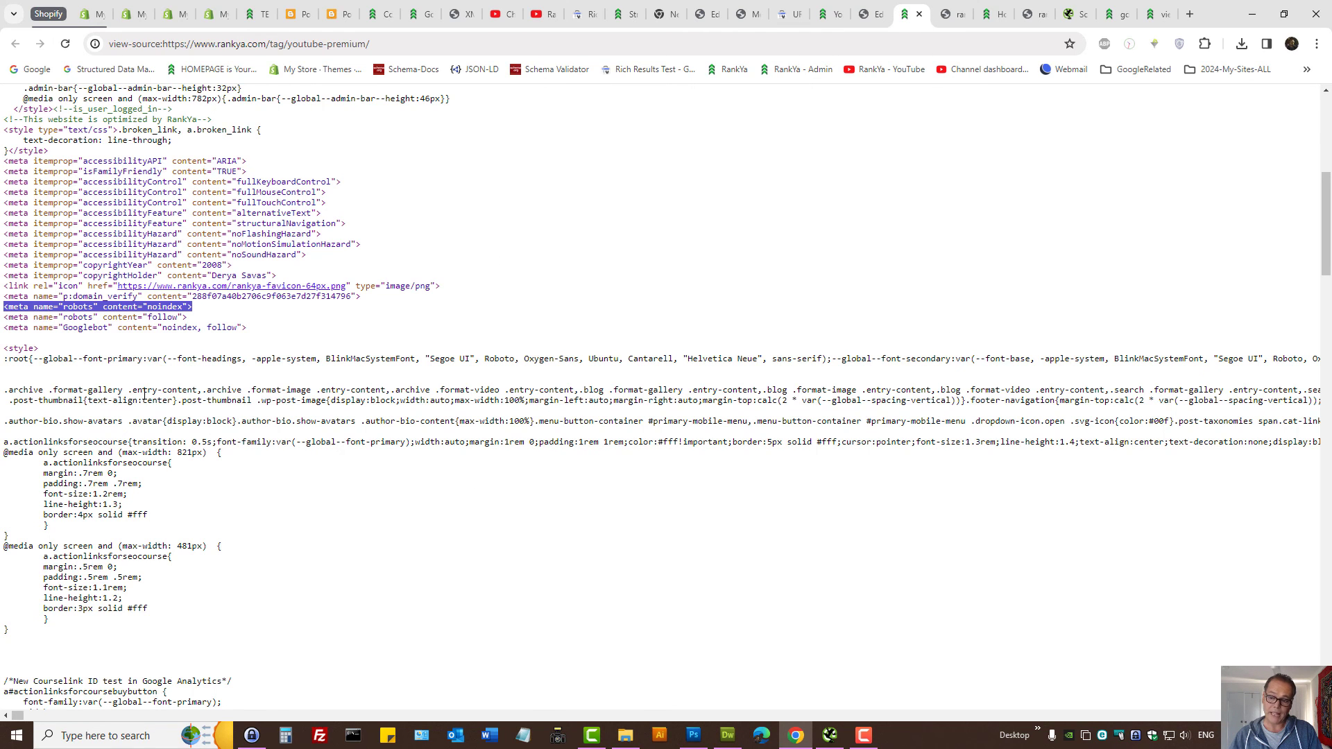
pyautogui.click(788, 14)
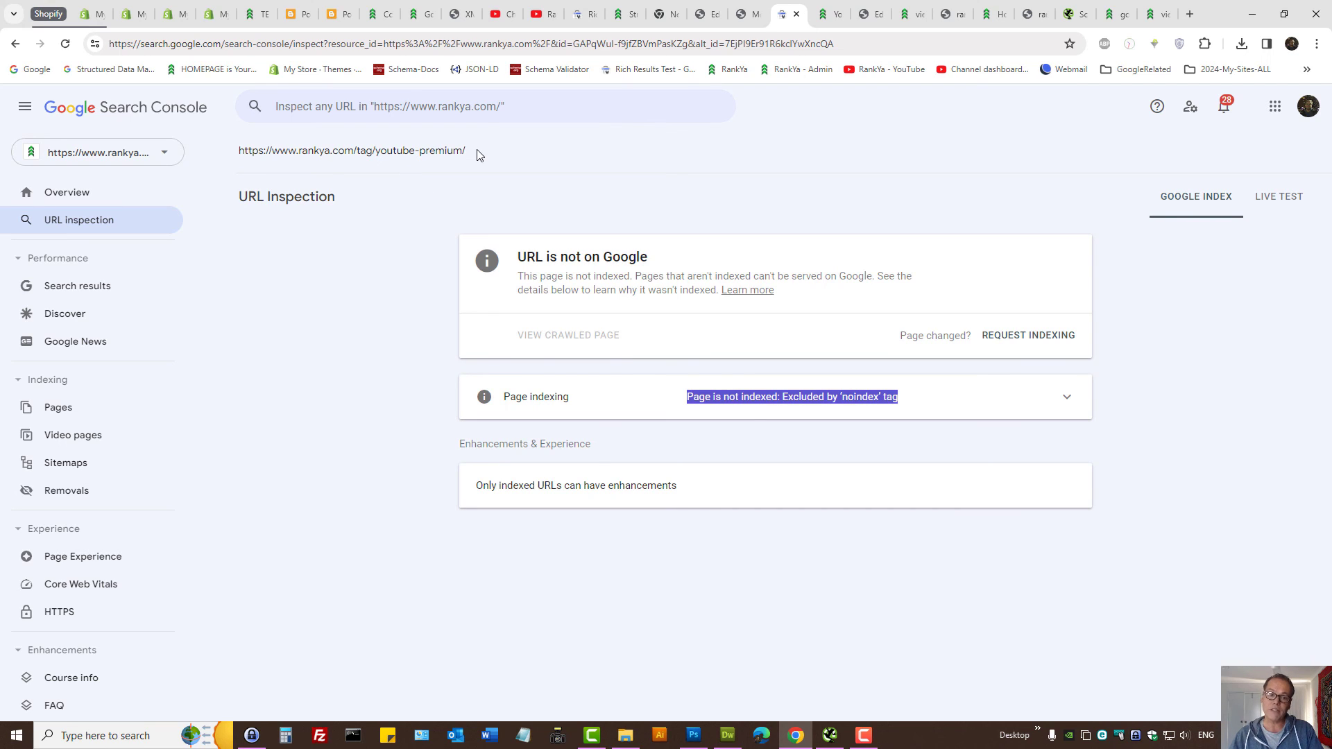
# Step: Open the inspected youtube-premium tag URL in a new tab, scroll through it, and return to Search Console
pyautogui.moveTo(476, 151); pyautogui.dragTo(239, 142)
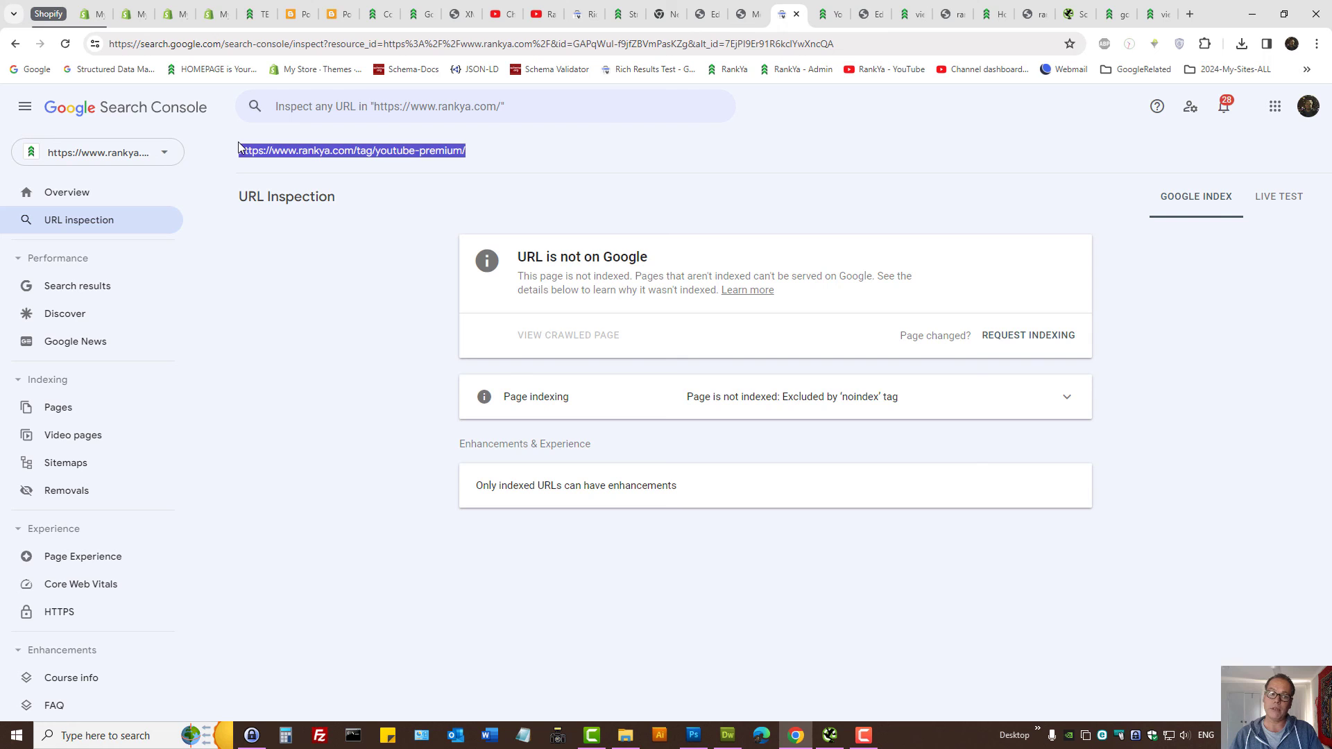
pyautogui.rightClick(290, 148)
pyautogui.click(380, 202)
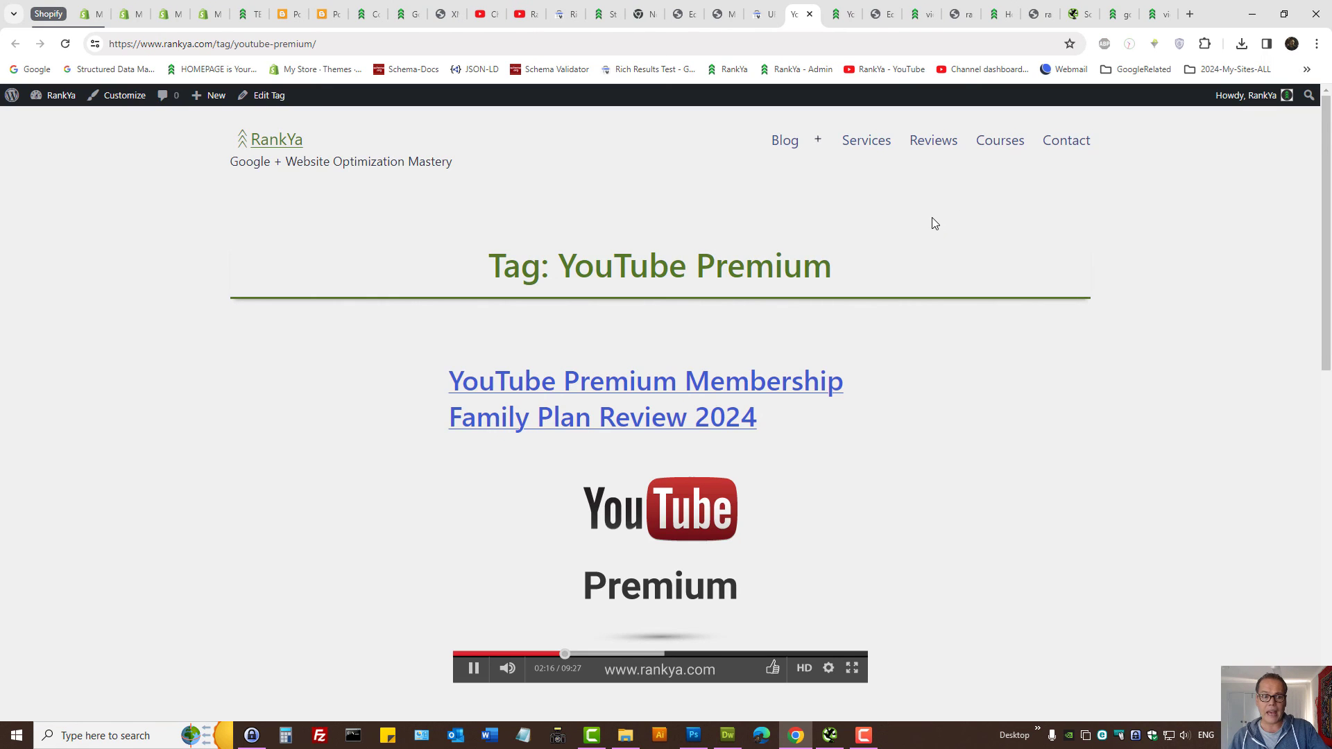
pyautogui.scroll(-10, 961, 451)
pyautogui.scroll(10, 960, 451)
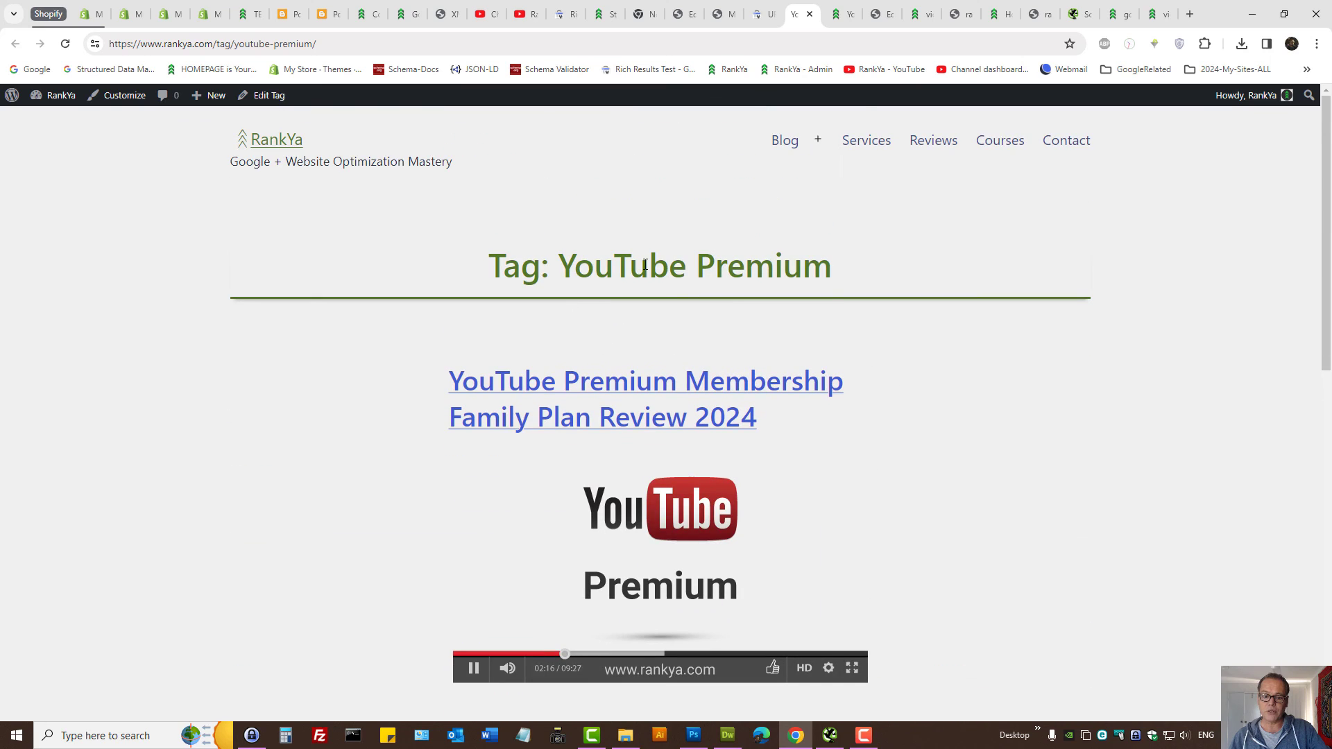
pyautogui.scroll(-6, 354, 410)
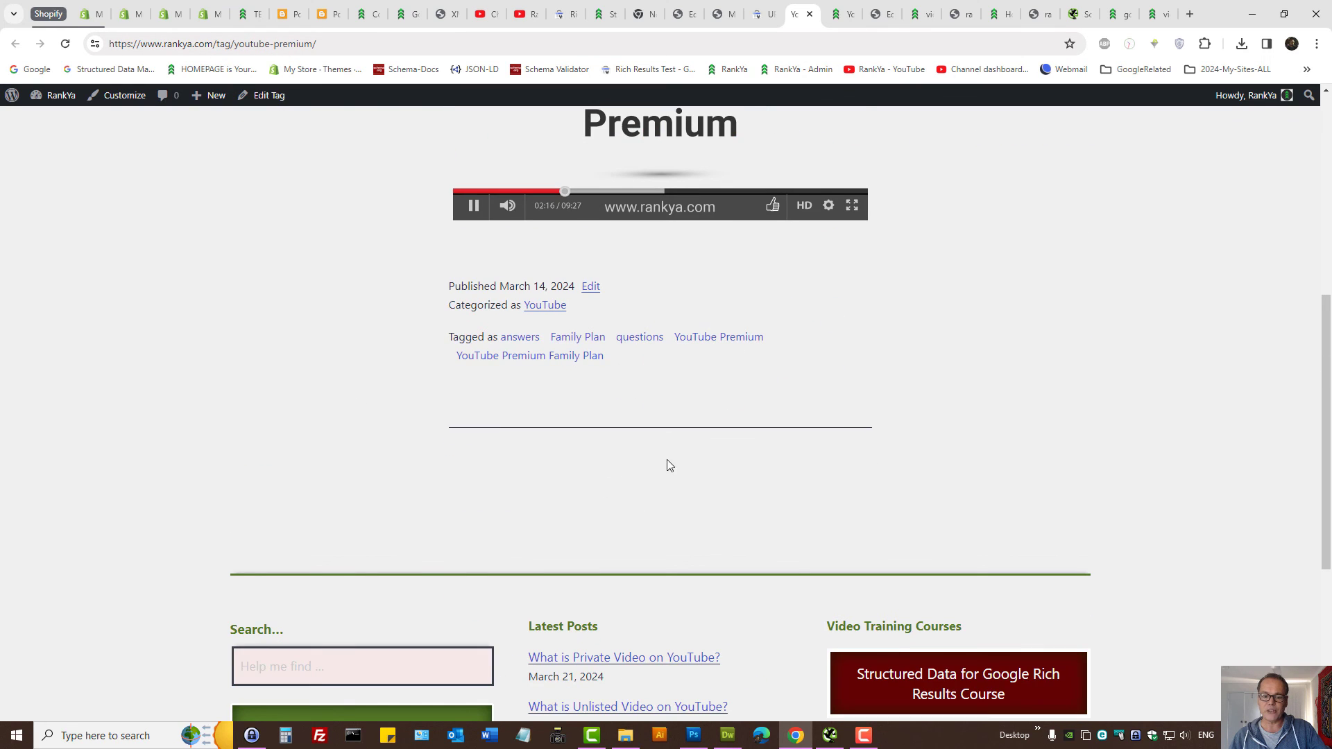
pyautogui.scroll(6, 666, 463)
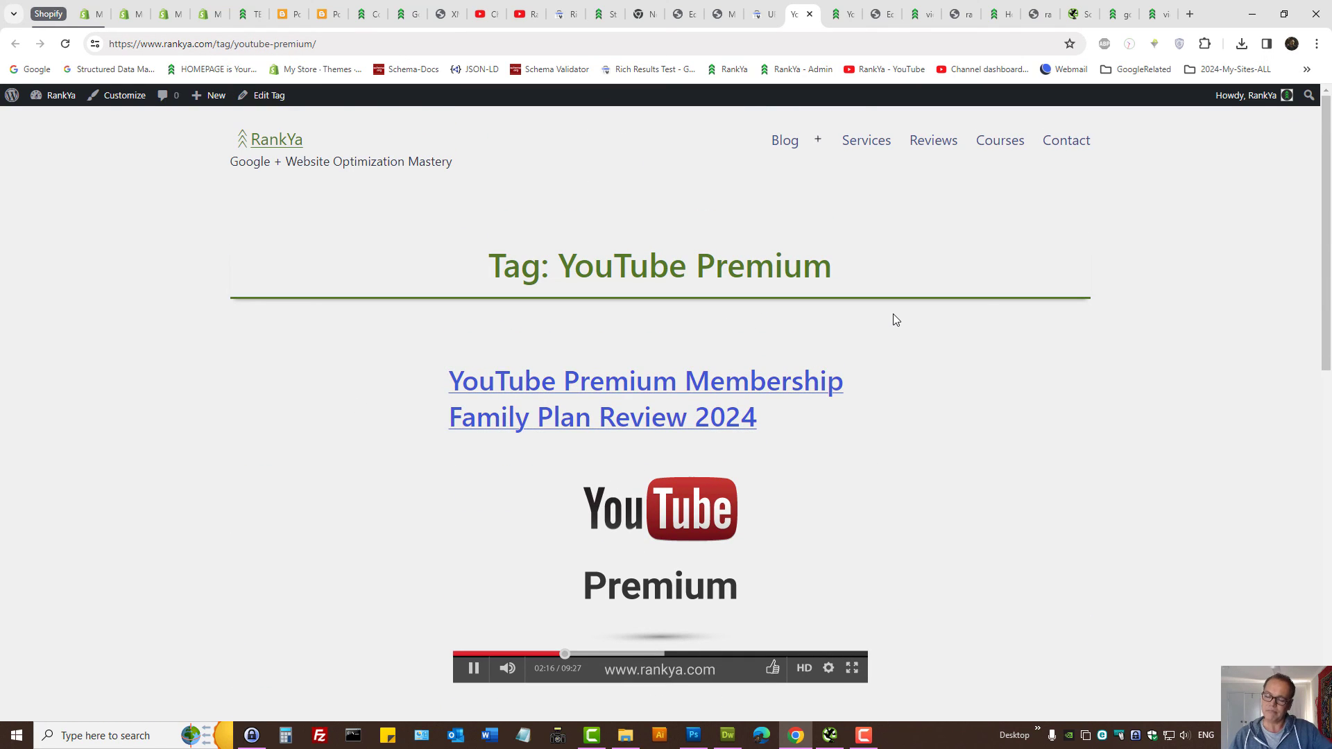
pyautogui.click(767, 12)
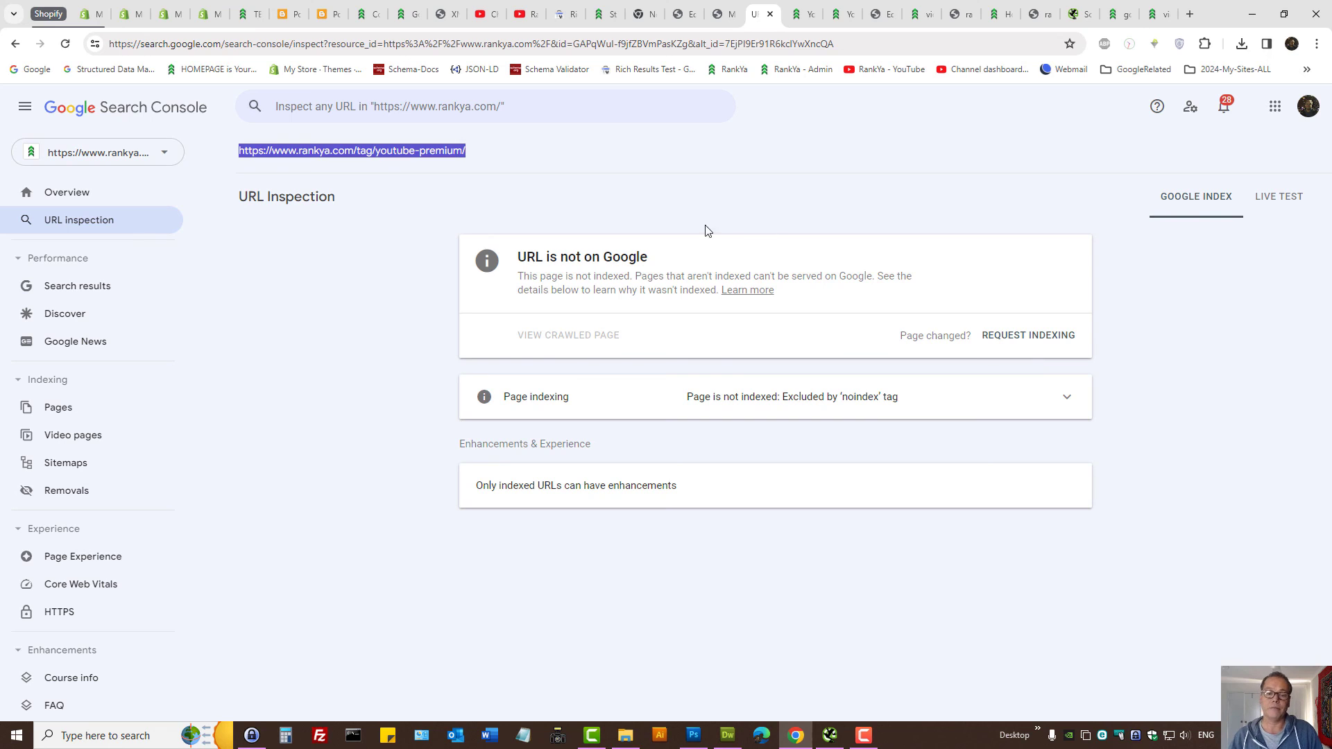
# Step: Switch to the RankYa YouTube channel tab showing 50.7K subscribers and 668 videos
pyautogui.click(522, 14)
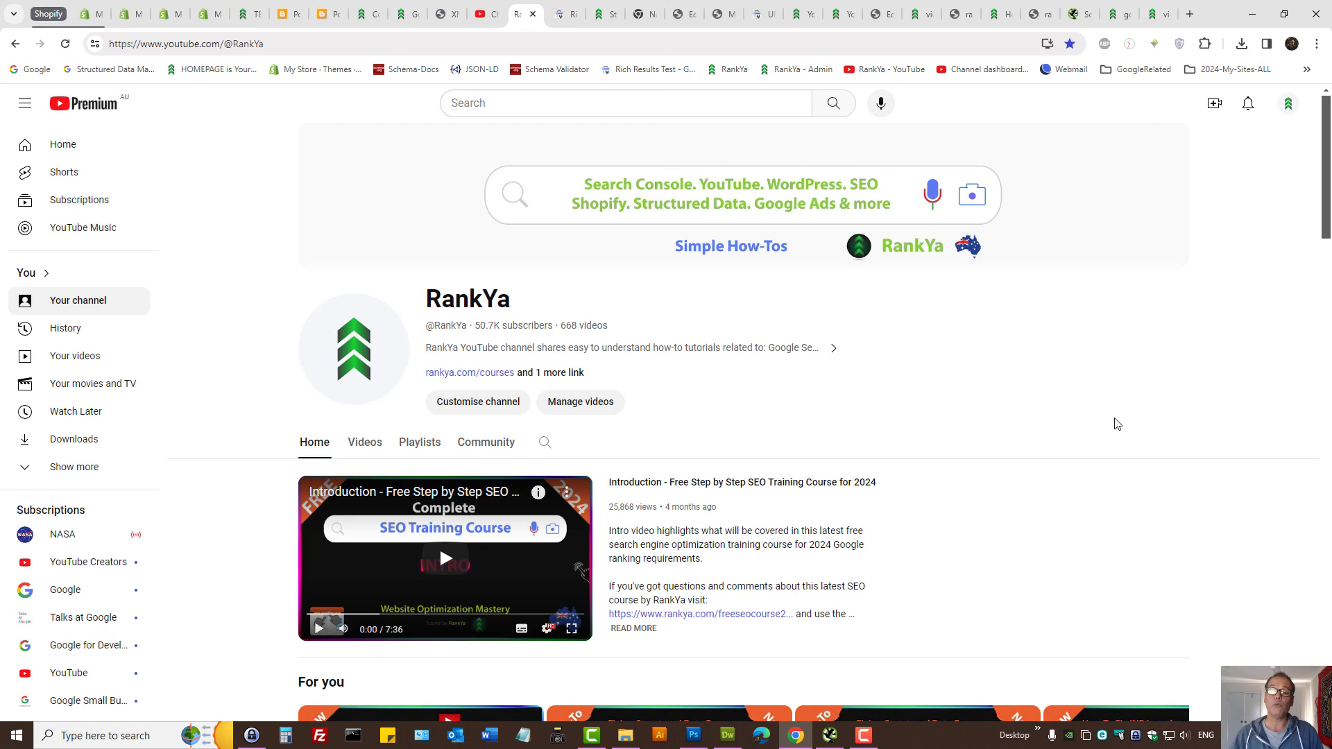